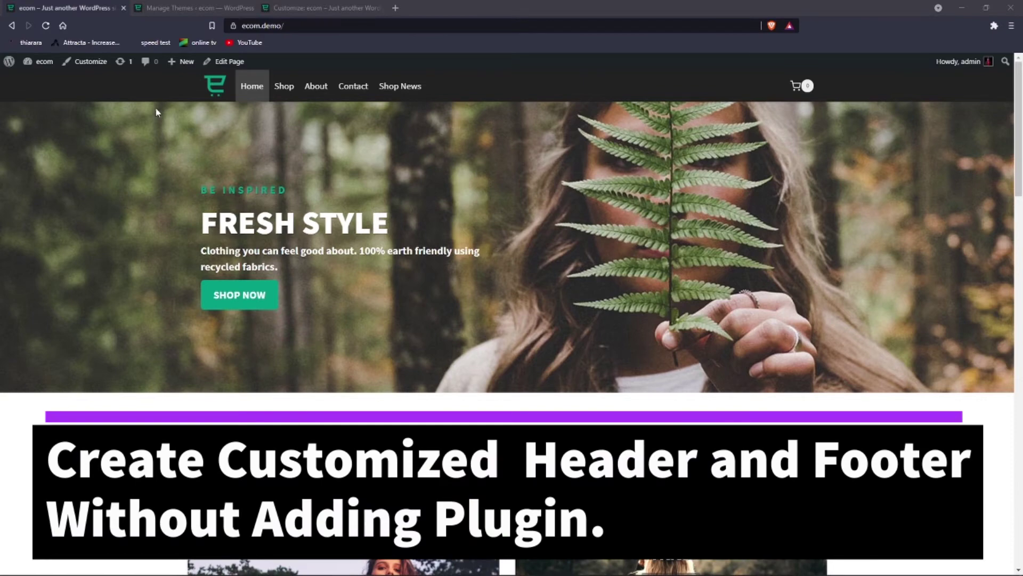
Step: Look over the store's home page from its header down to the footer
scroll(917, 489, "down", 15)
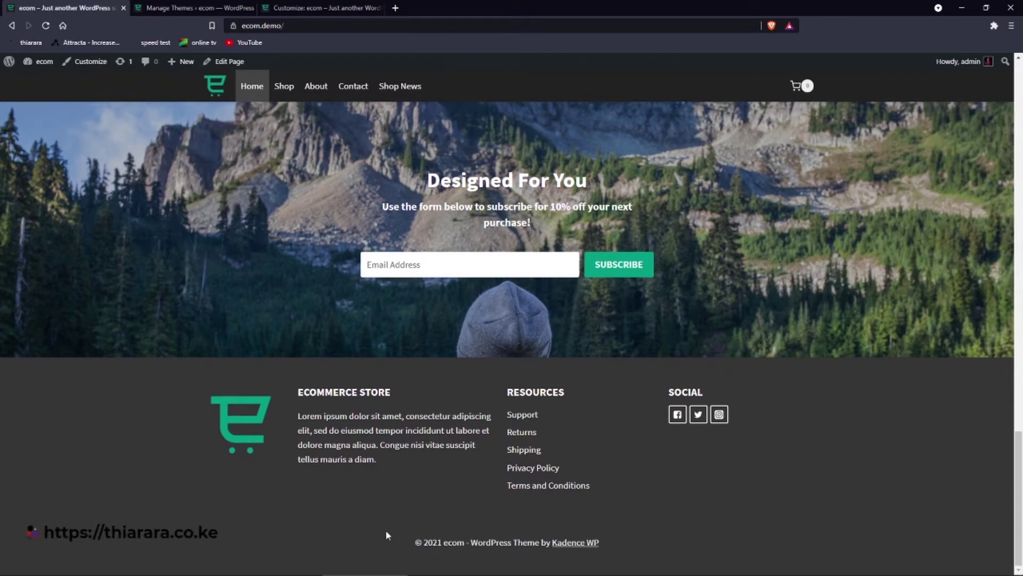
scroll(385, 535, "up", 12)
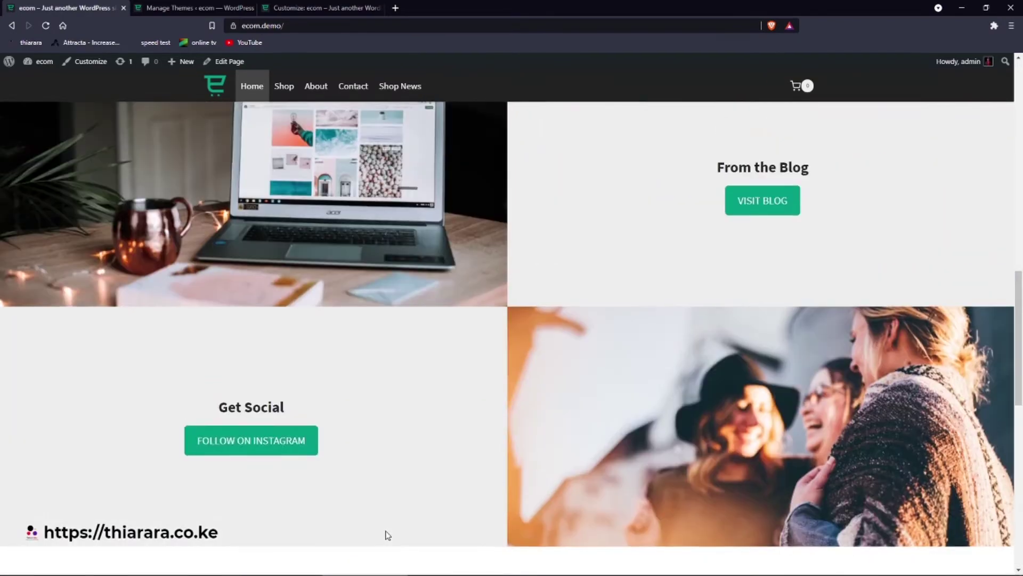
scroll(385, 535, "up", 3)
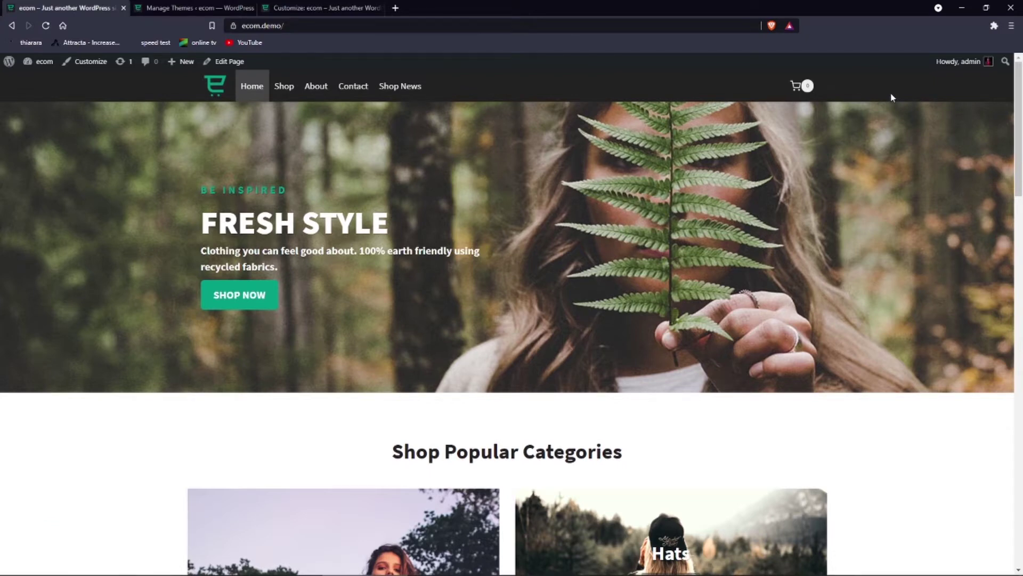
Step: Open the Header settings of the Kadence theme in the WordPress customizer
left_click(210, 7)
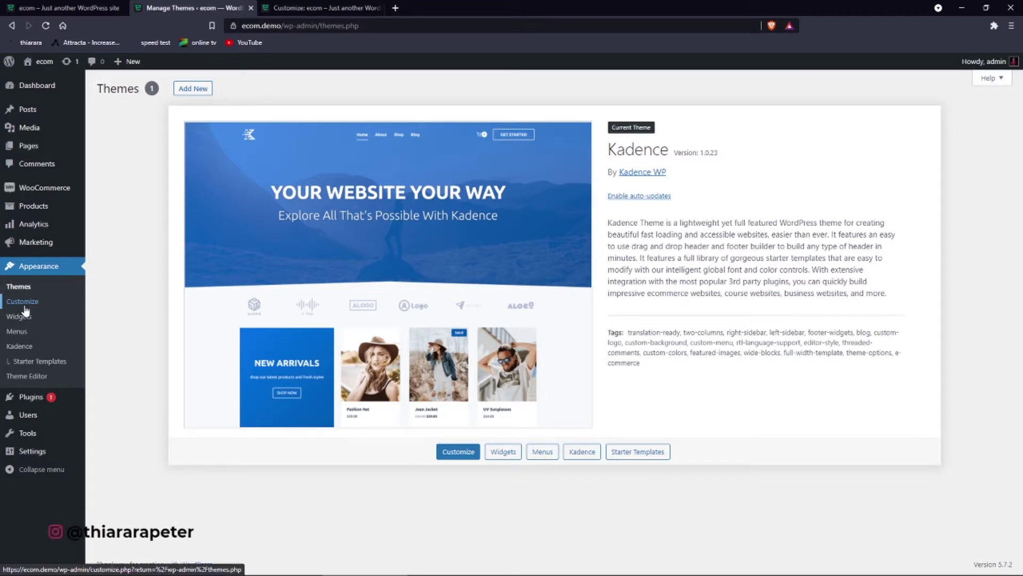
left_click(298, 8)
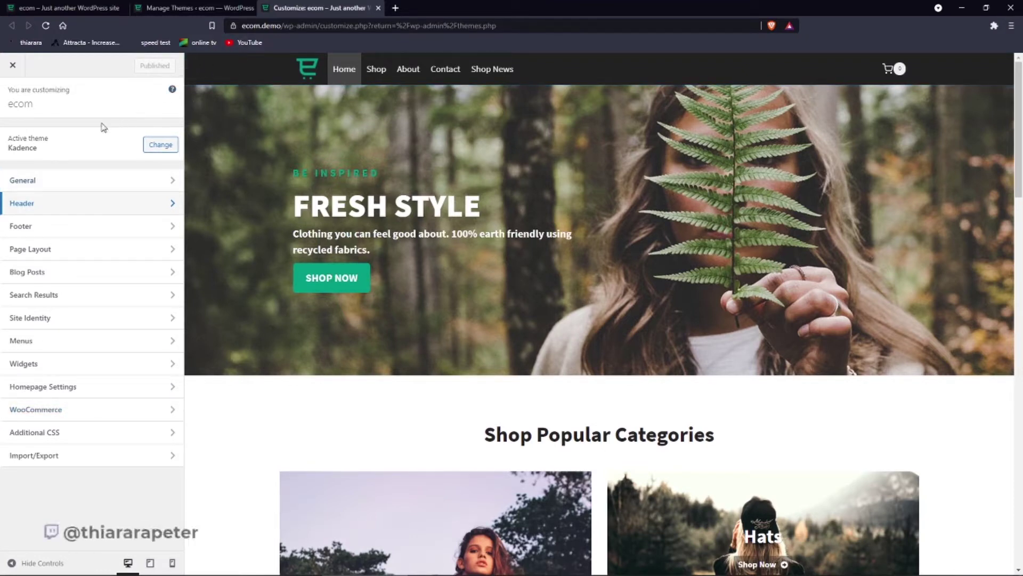
left_click(23, 205)
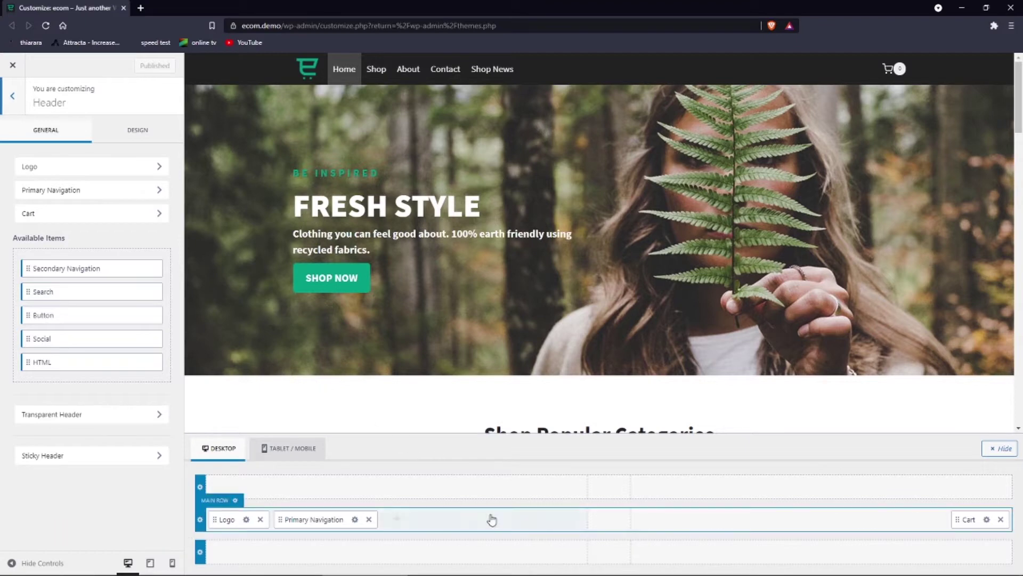
Step: Add the Social item after Primary Navigation in the header's main row and remove it again
left_click(396, 519)
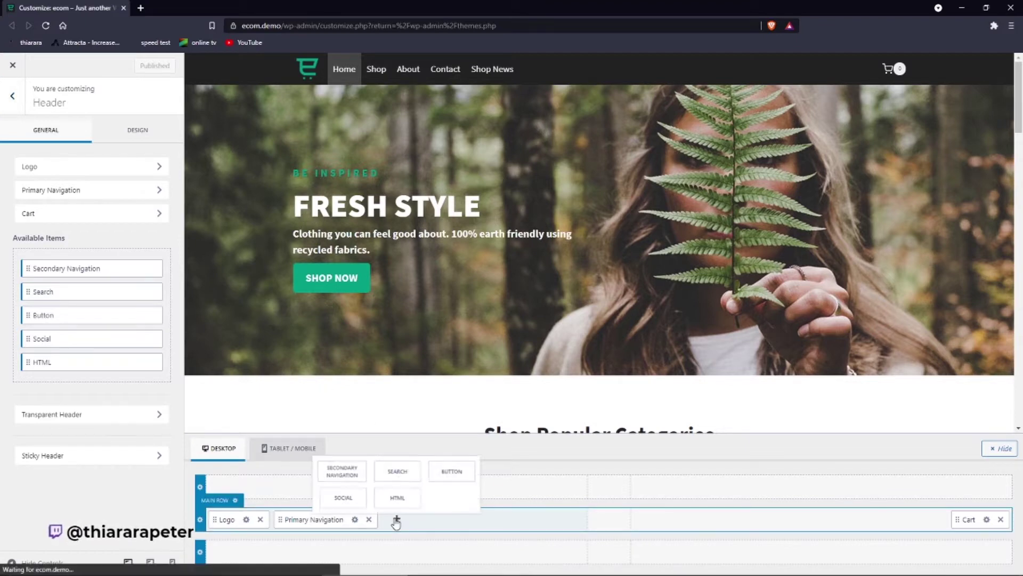
left_click(361, 495)
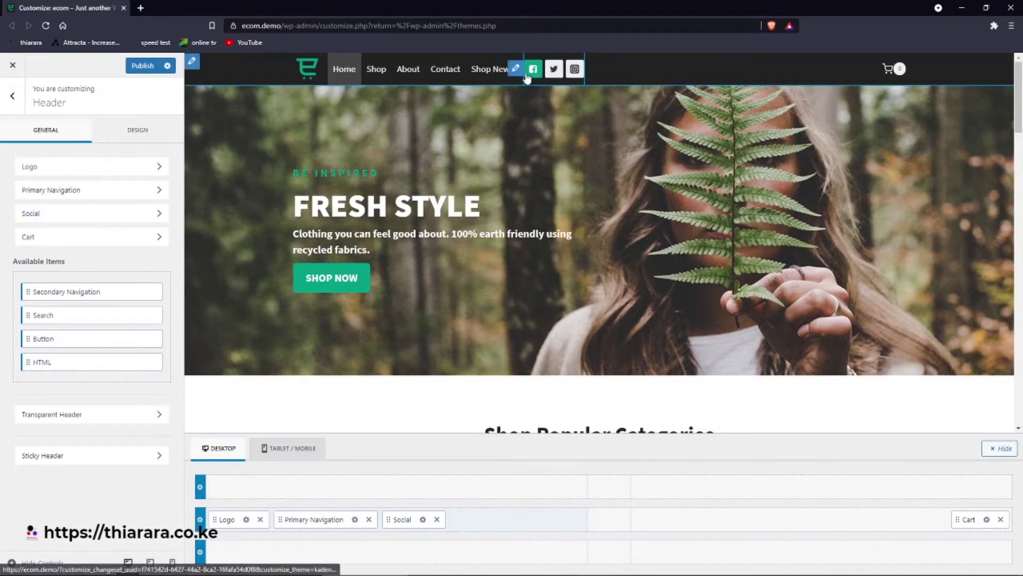
left_click(436, 519)
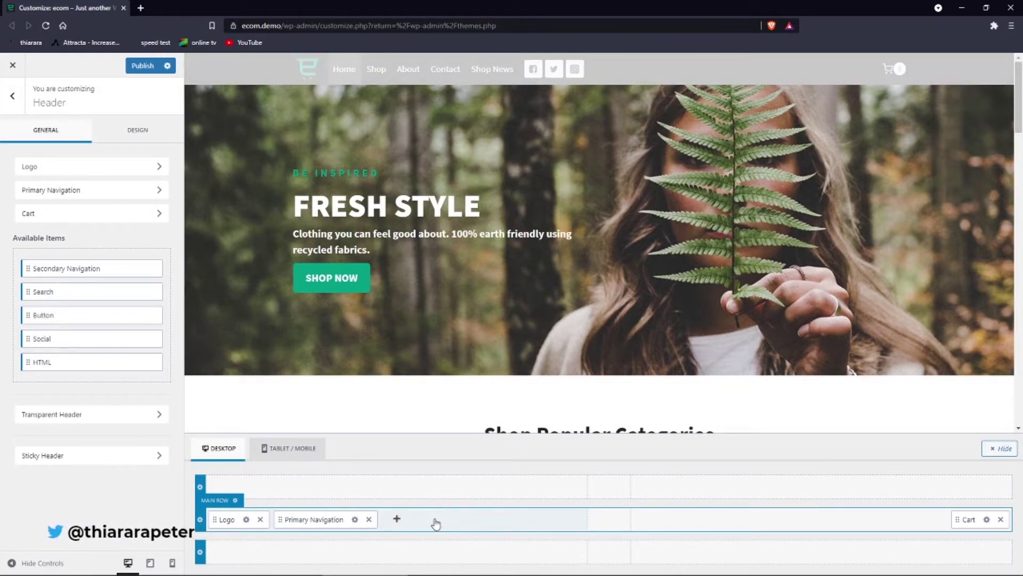
Step: Move Primary Navigation to the centre section of the desktop header's main row and check it in the page preview
left_click_drag(312, 518, 608, 525)
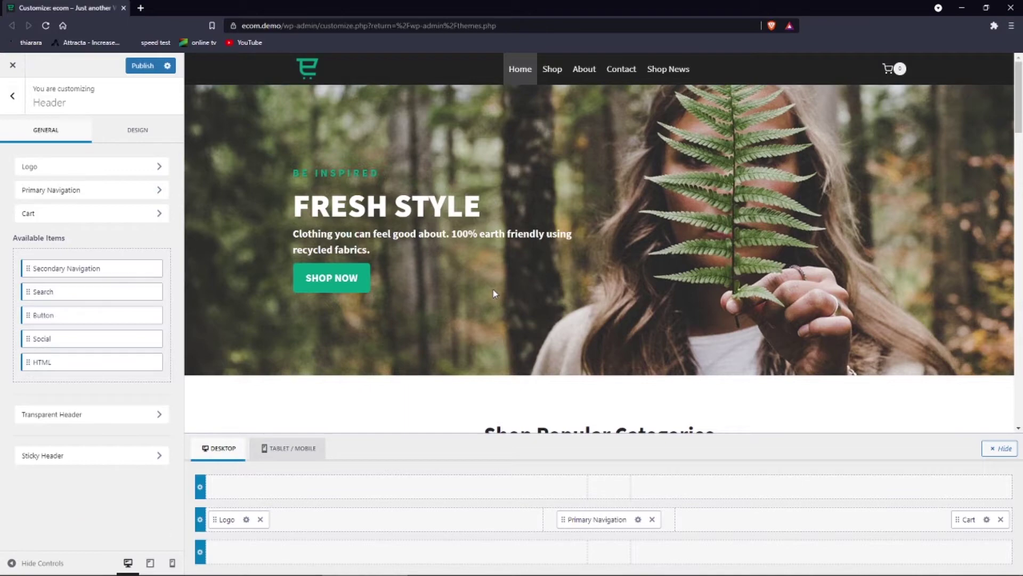
scroll(386, 397, "down", 2)
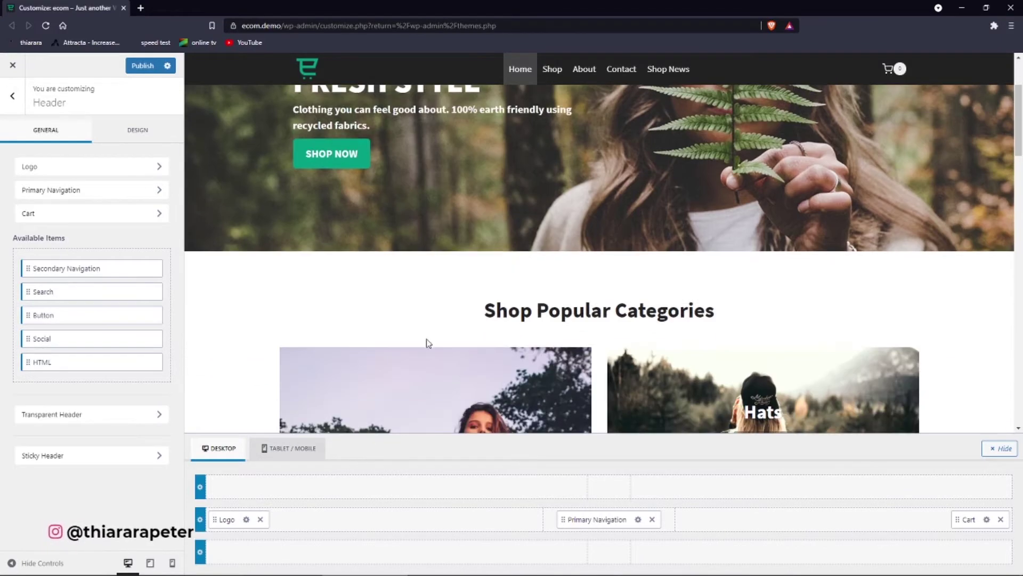
scroll(426, 341, "up", 2)
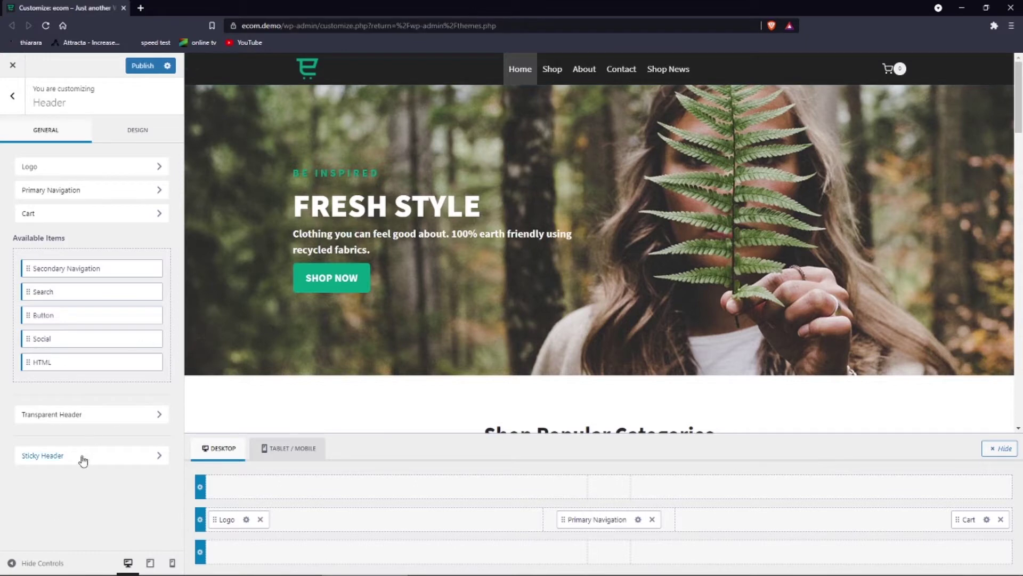
Step: Try the transparent header on the home page preview and switch it off again
left_click(84, 421)
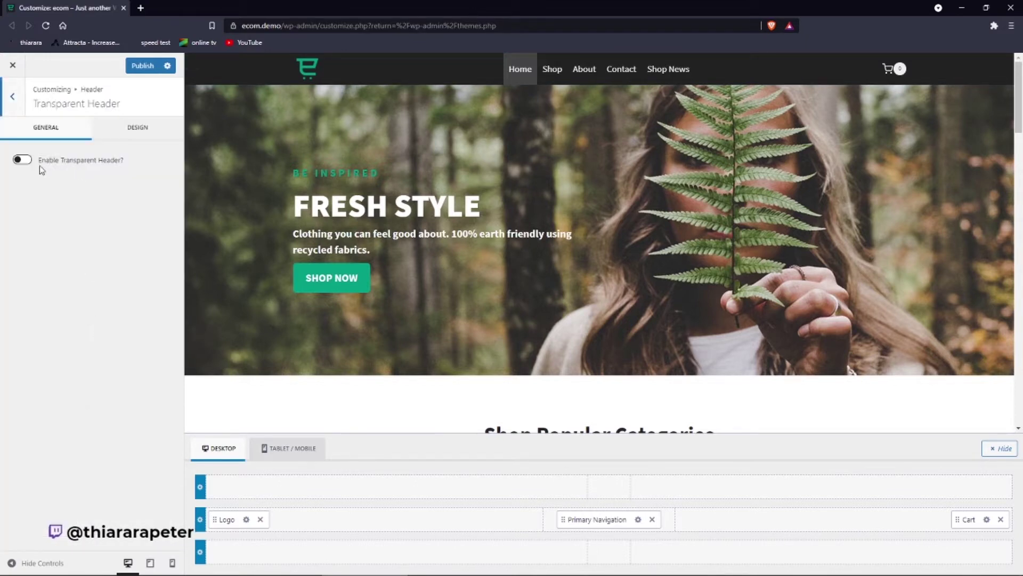
left_click(23, 164)
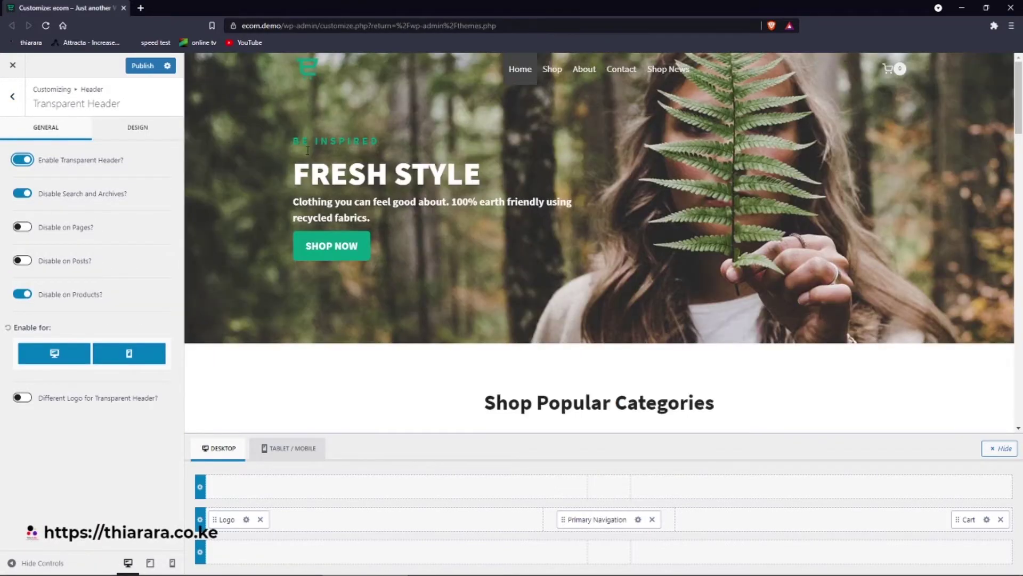
scroll(440, 193, "down", 6)
scroll(441, 194, "up", 6)
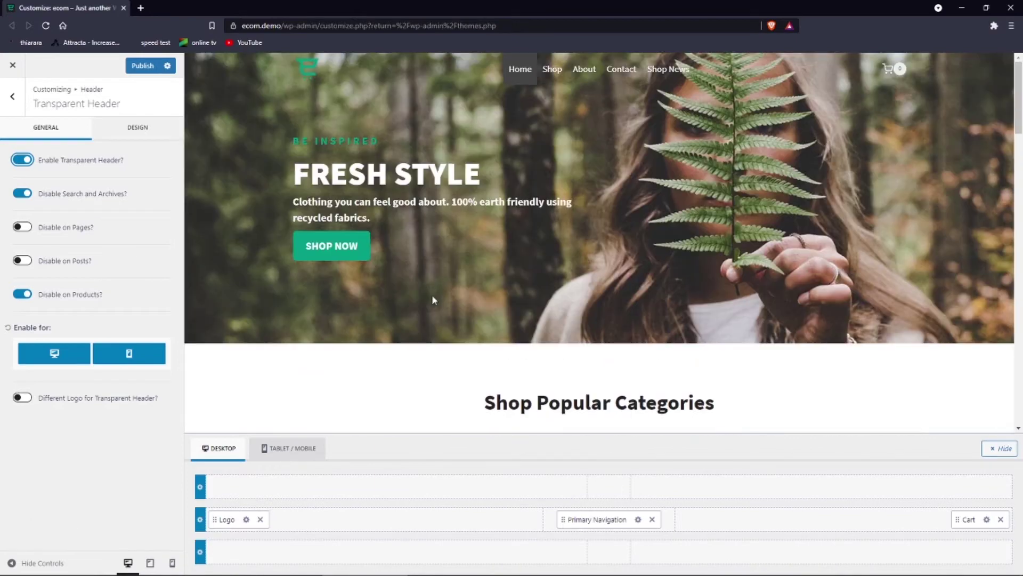
scroll(432, 294, "down", 1)
scroll(432, 294, "down", 10)
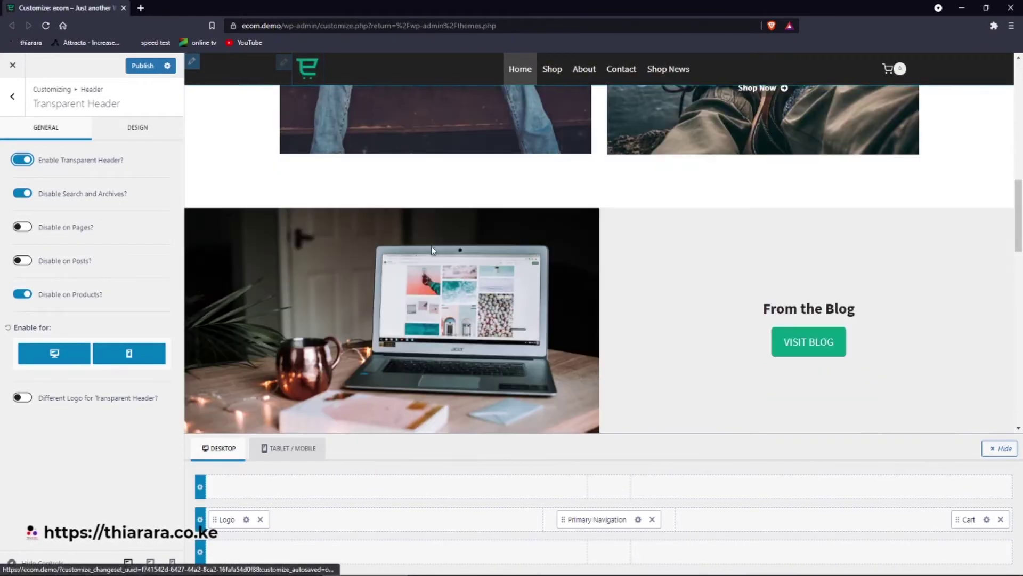
scroll(430, 245, "up", 10)
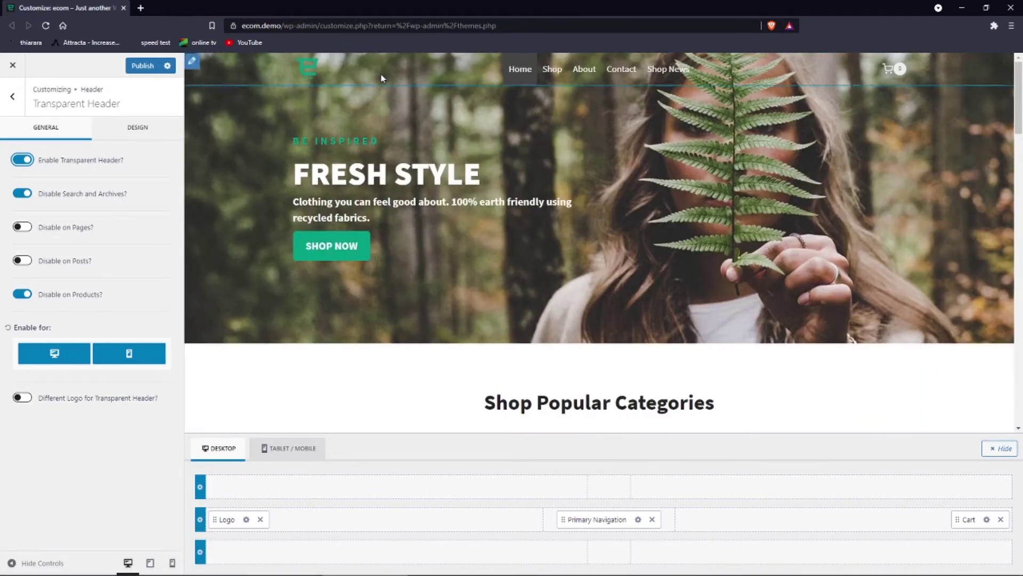
scroll(300, 272, "down", 5)
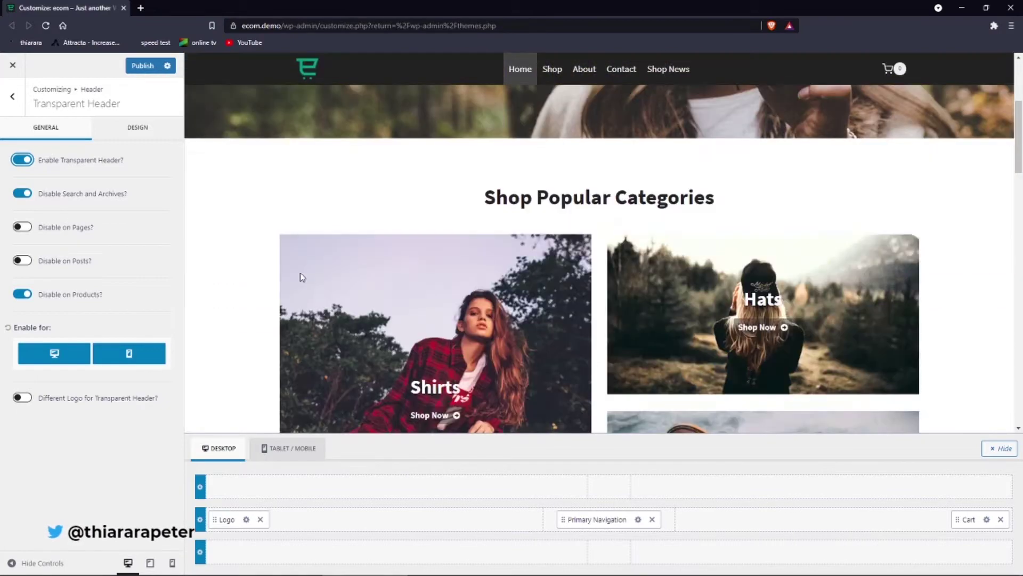
scroll(282, 285, "up", 5)
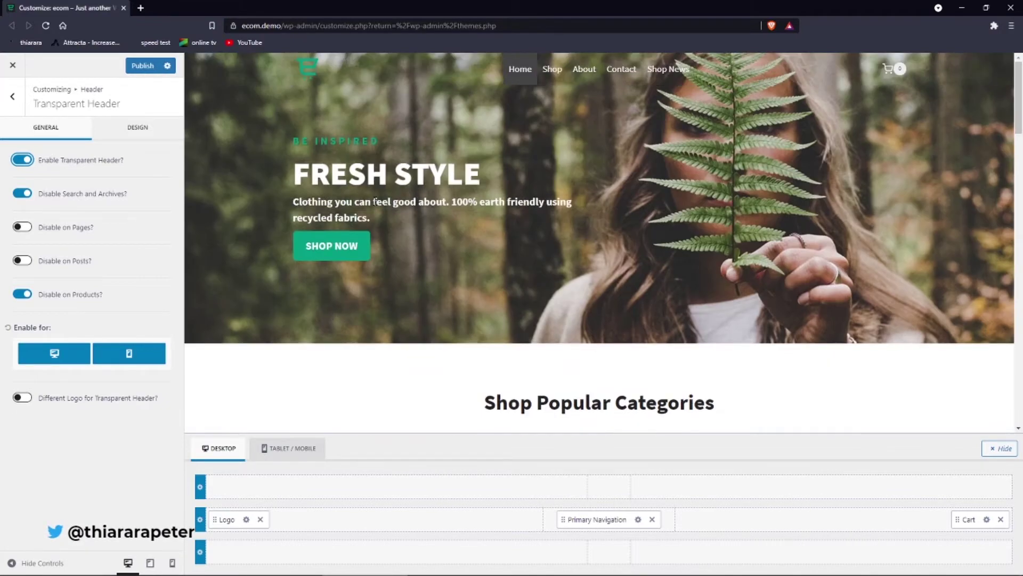
left_click(22, 159)
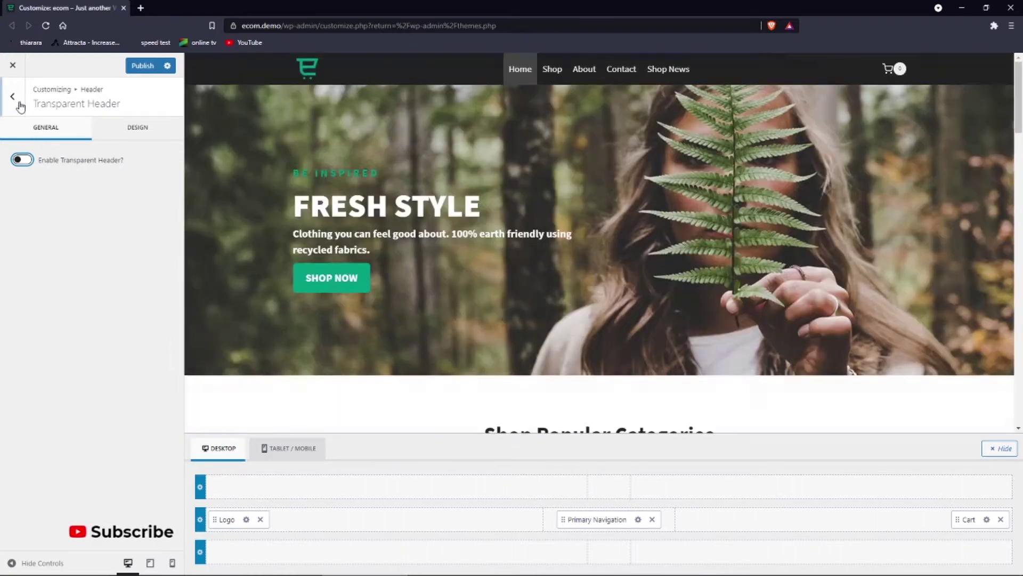
left_click(12, 96)
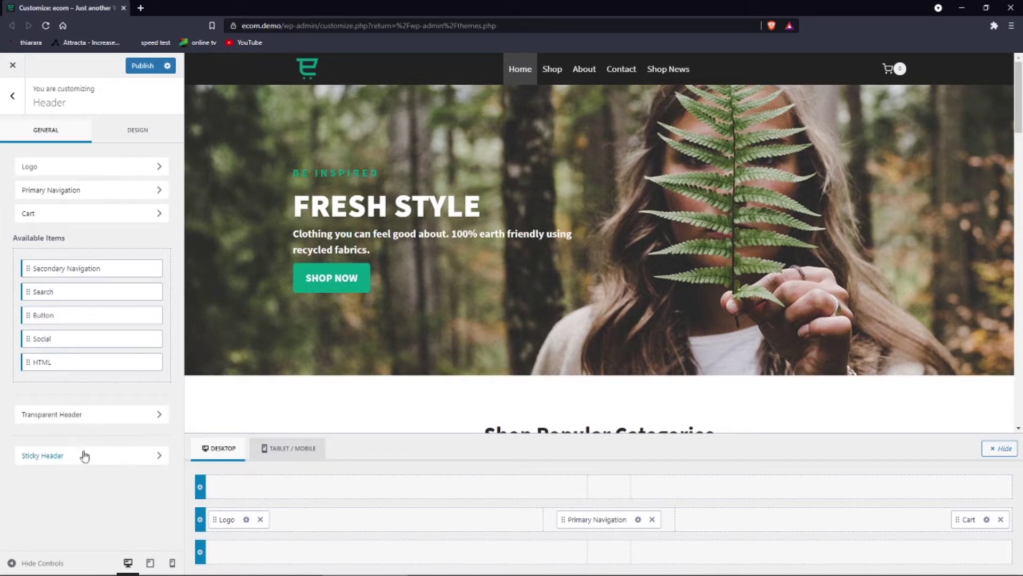
Step: Set the desktop Sticky Header option to No and check how the header behaves along the page preview
left_click(43, 458)
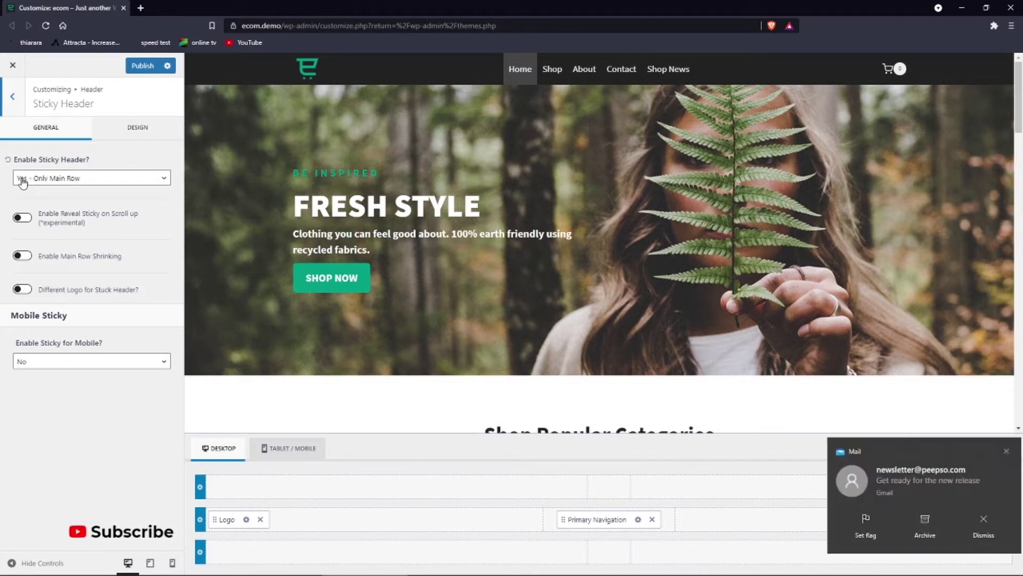
left_click(56, 180)
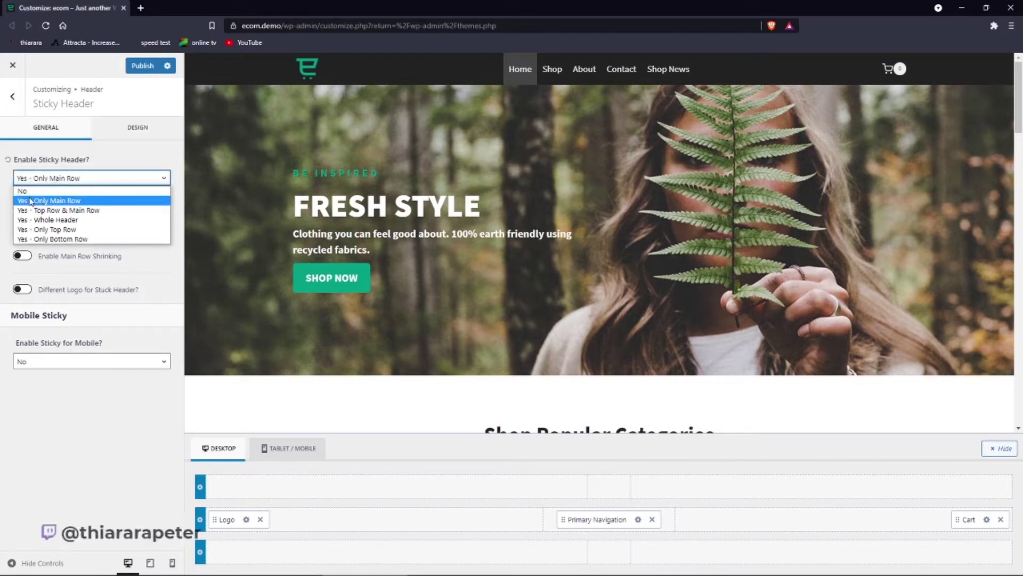
left_click(34, 193)
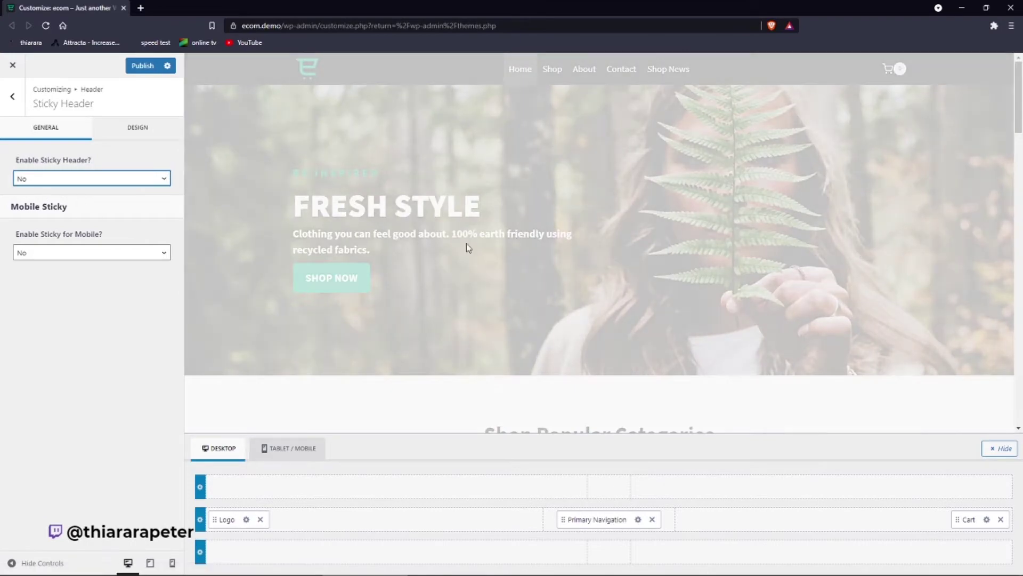
scroll(466, 243, "down", 9)
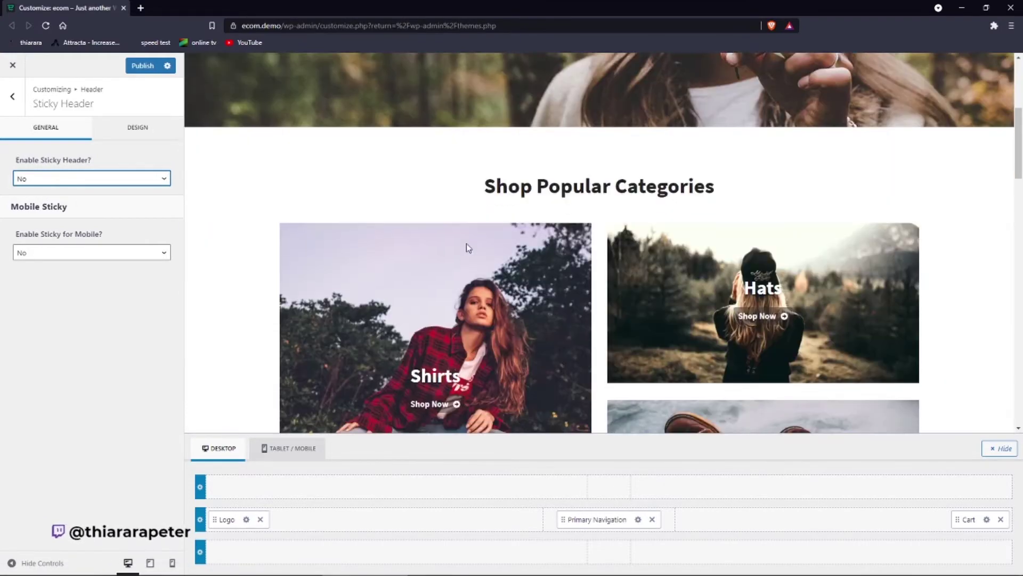
scroll(467, 245, "down", 10)
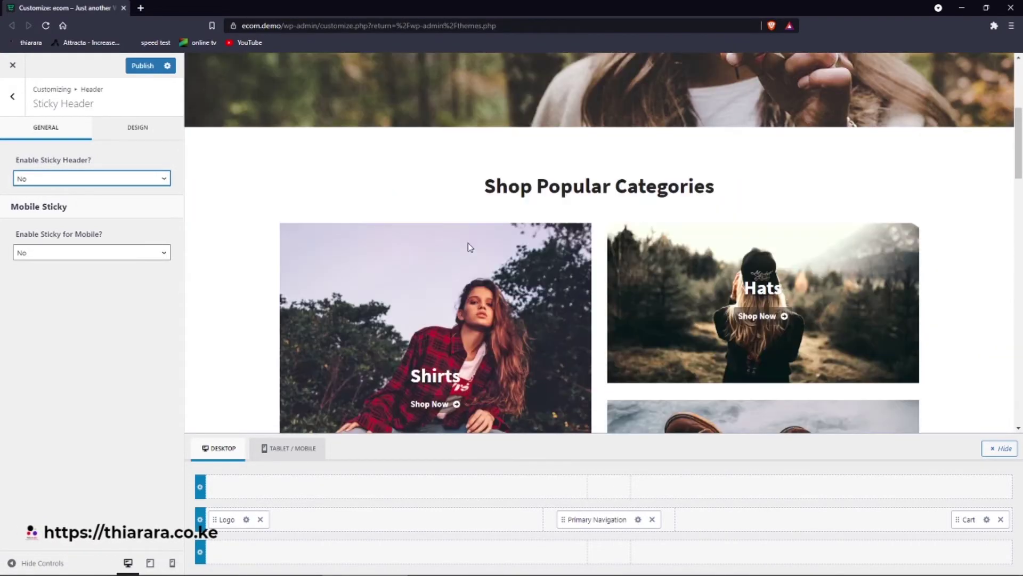
scroll(469, 244, "down", 8)
scroll(338, 285, "up", 12)
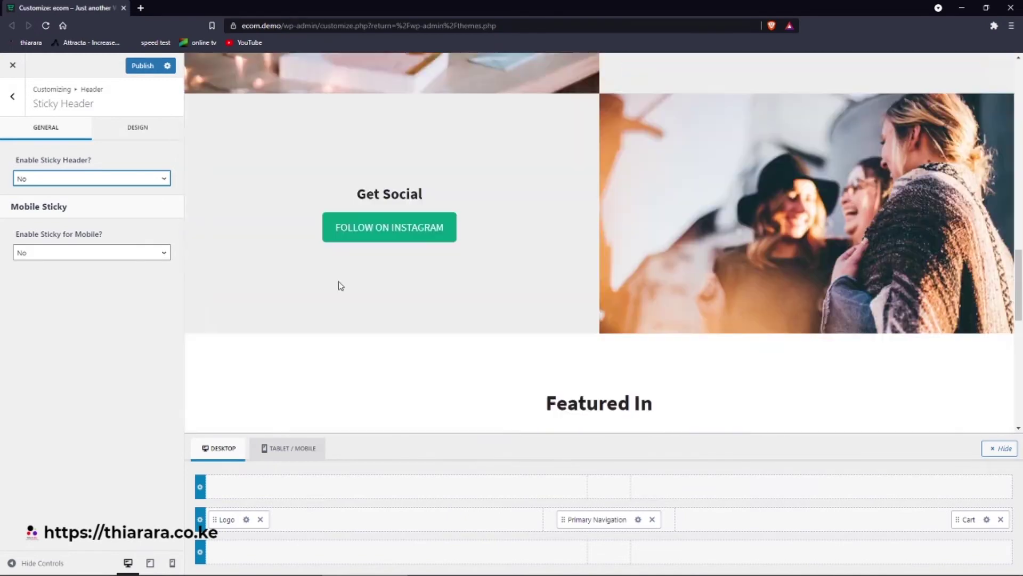
scroll(288, 307, "up", 1)
Step: Set the desktop Sticky Header option to "Yes - Top Row & Main Row" and check it along the page preview
left_click(85, 184)
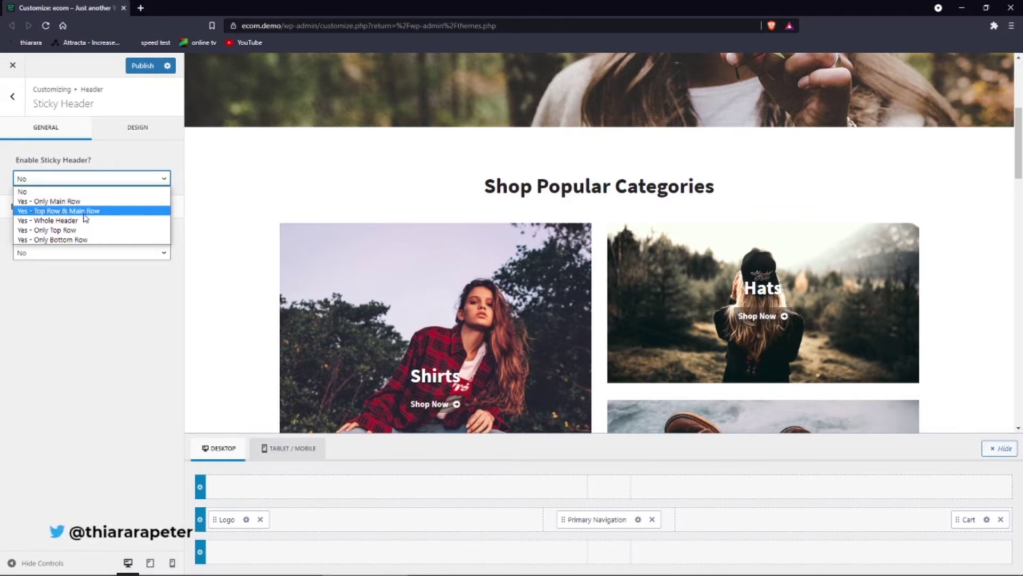
left_click(40, 211)
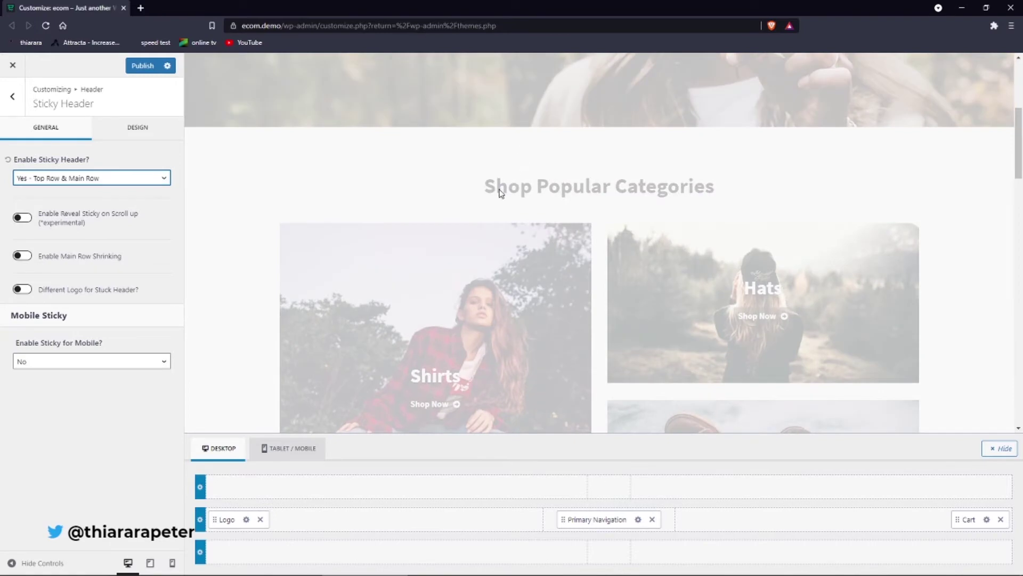
scroll(469, 216, "down", 7)
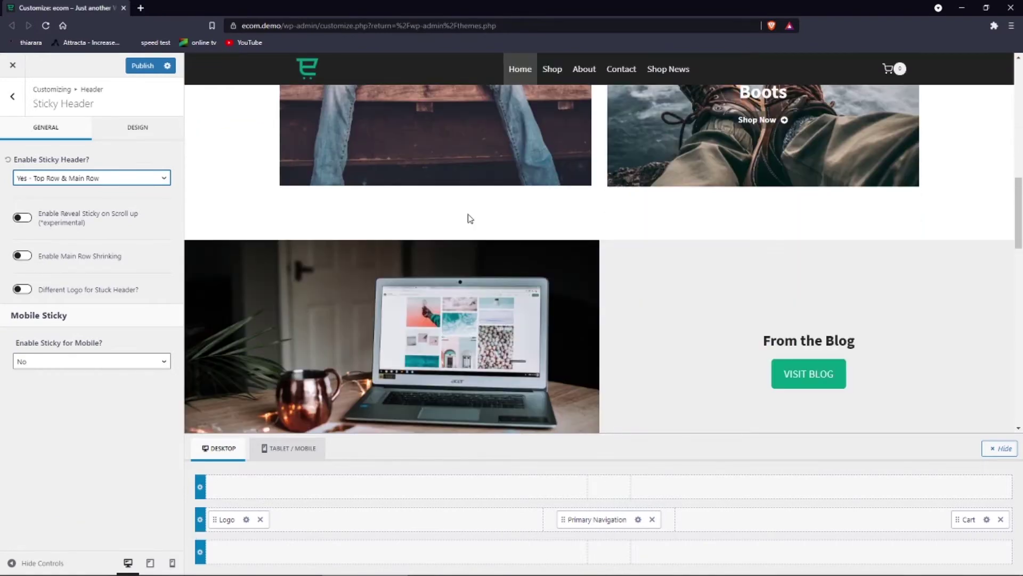
scroll(474, 211, "up", 11)
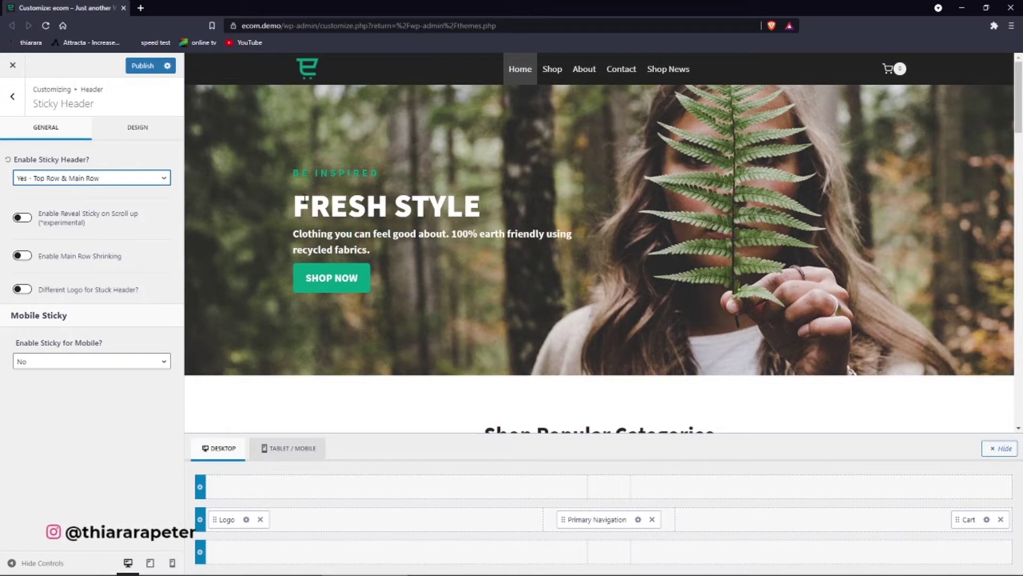
Step: Preview the site in the mobile view and examine the available options for a sticky header on mobile
key("Tab")
key("Tab")
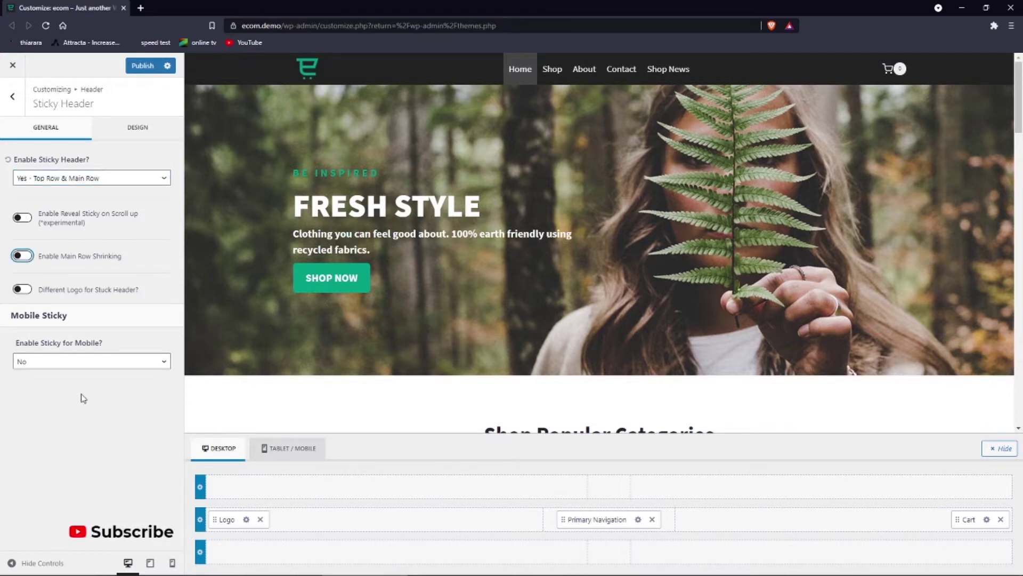
left_click(58, 363)
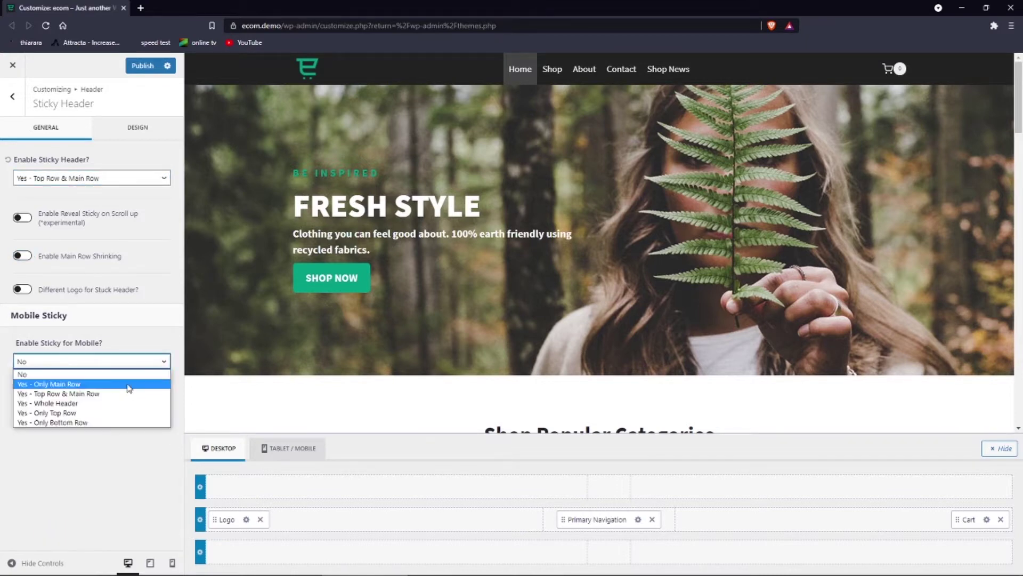
left_click(171, 563)
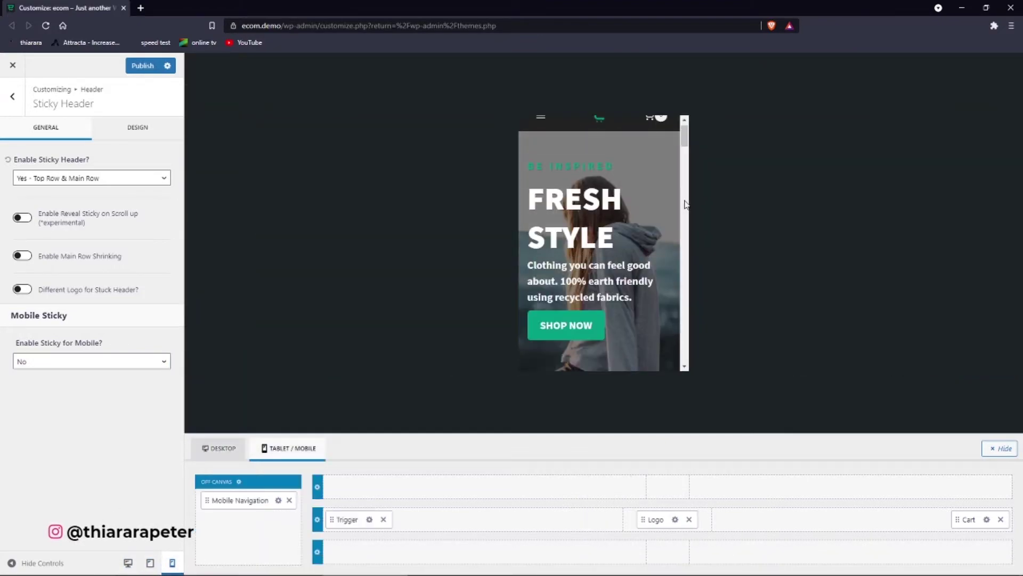
left_click(112, 361)
key("Escape")
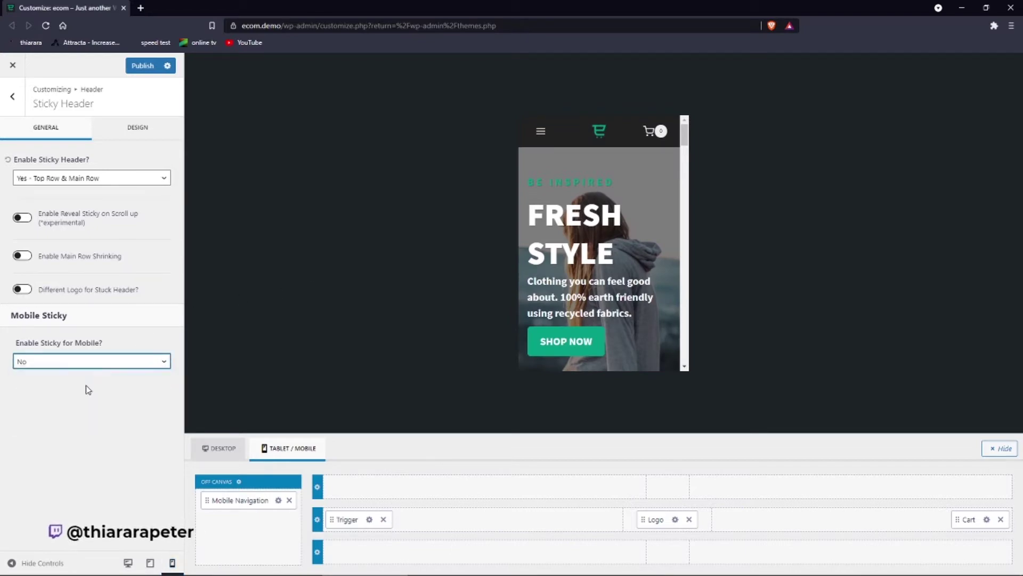
Step: Set the mobile Sticky Header option to "Yes - Only Main Row" and check it along the mobile page preview
key("Down")
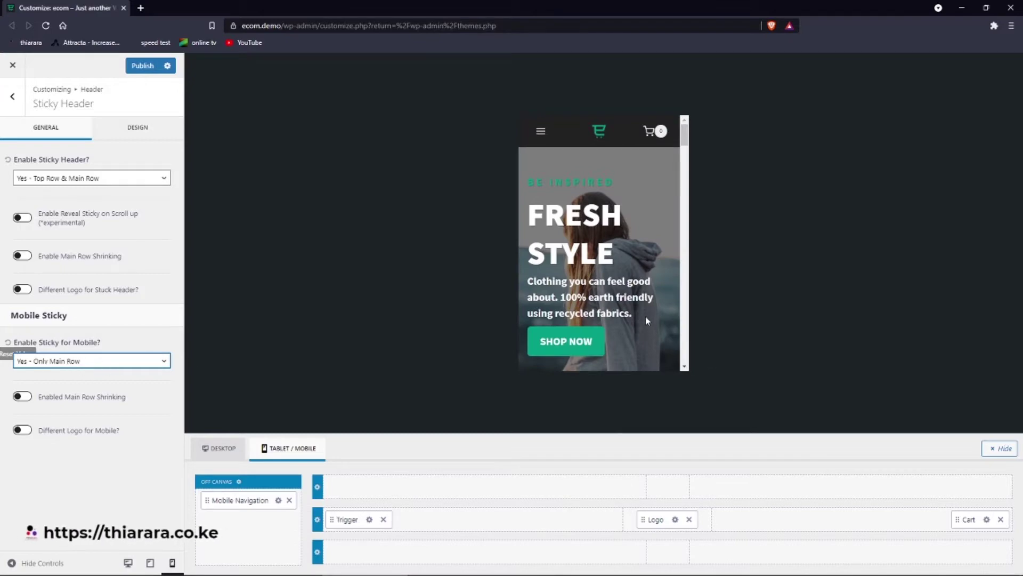
scroll(640, 309, "down", 6)
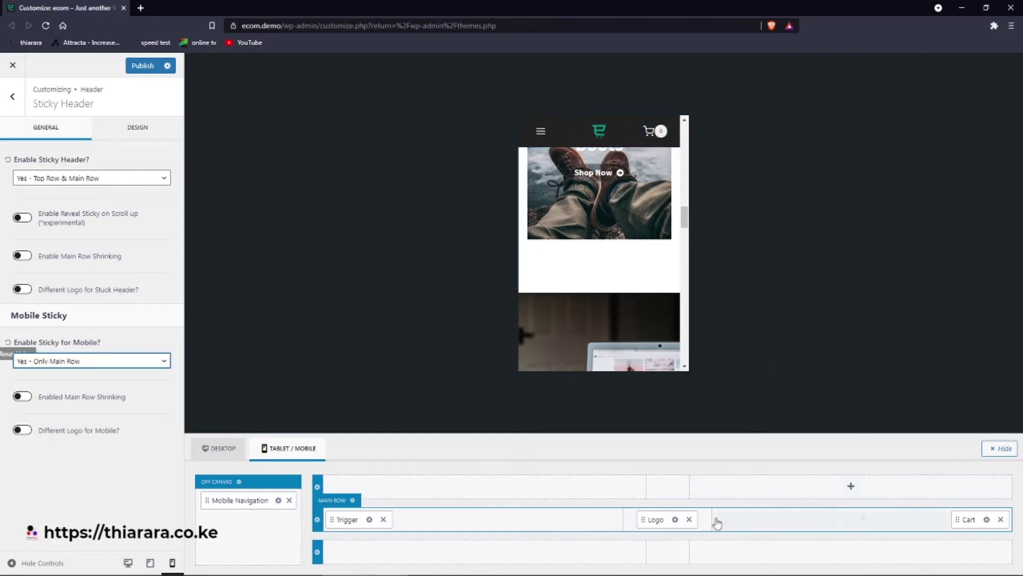
Step: Rearrange the mobile header's main row so the Logo comes first, the Cart sits in the center and the Trigger is at the end
left_click_drag(662, 514, 555, 517)
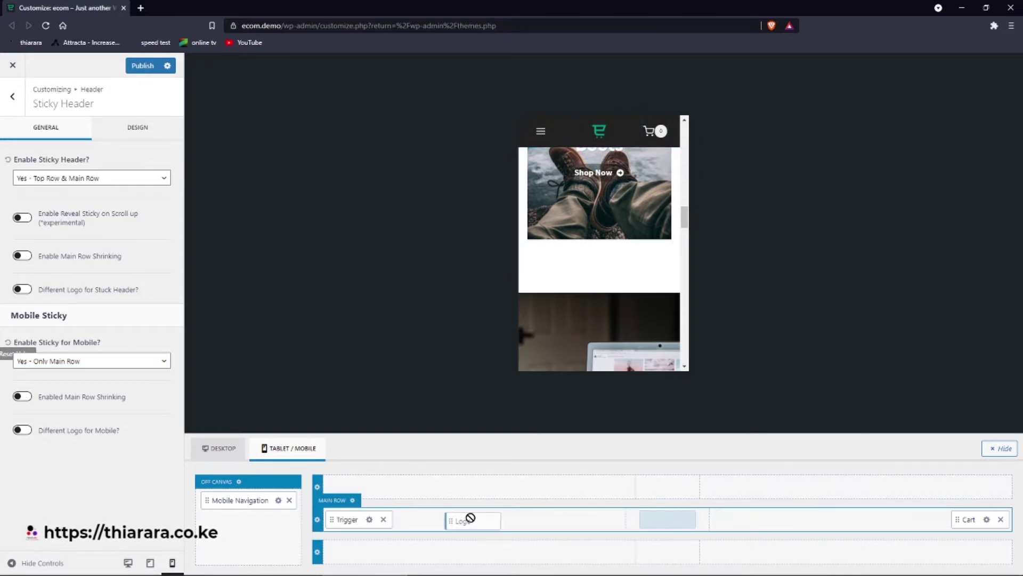
left_click_drag(470, 517, 470, 518)
left_click_drag(346, 519, 712, 522)
left_click_drag(617, 521, 471, 519)
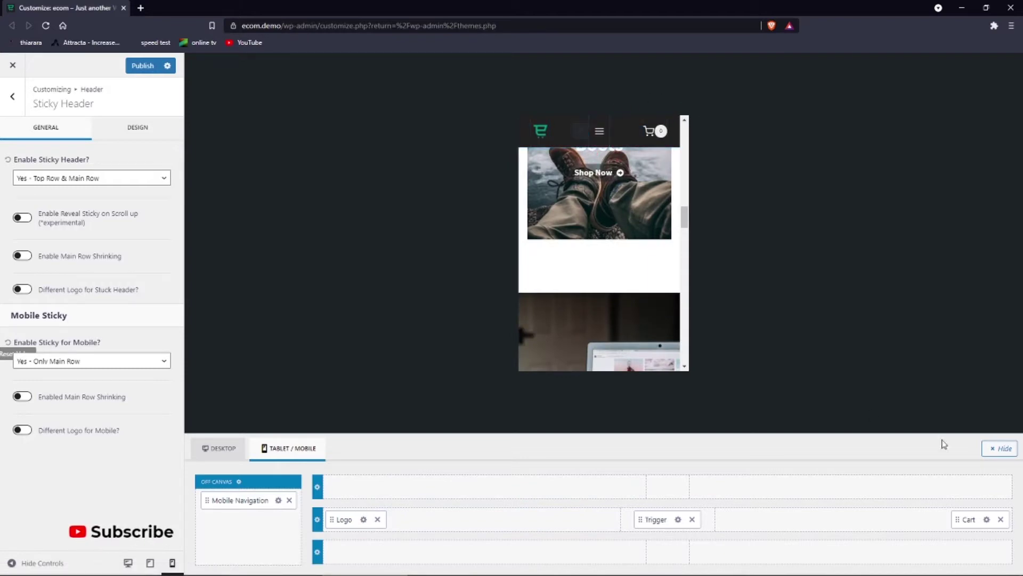
left_click_drag(964, 519, 836, 530)
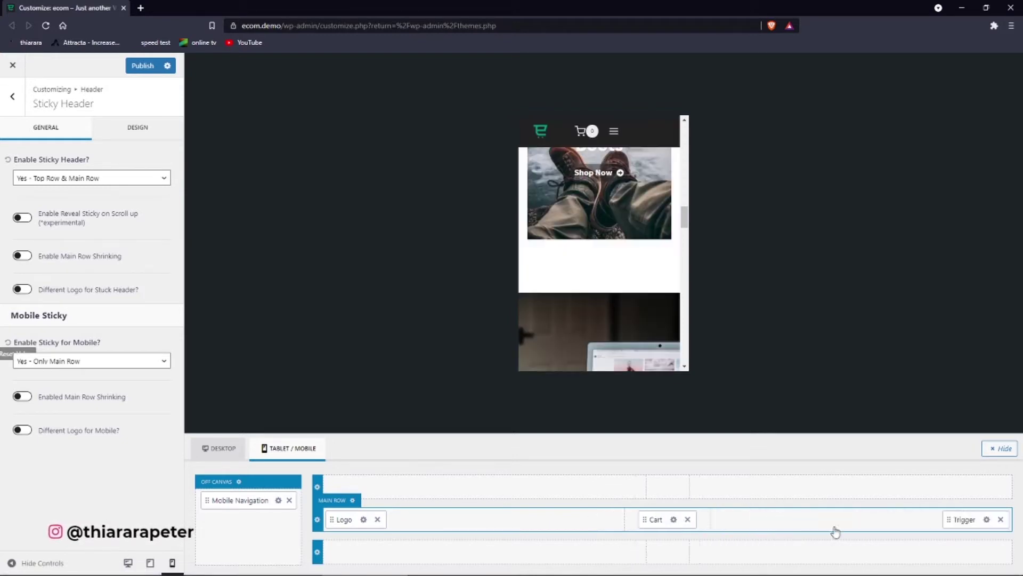
Step: Test opening and closing the mobile menu in the preview, and check the header in the tablet and desktop views
left_click(658, 133)
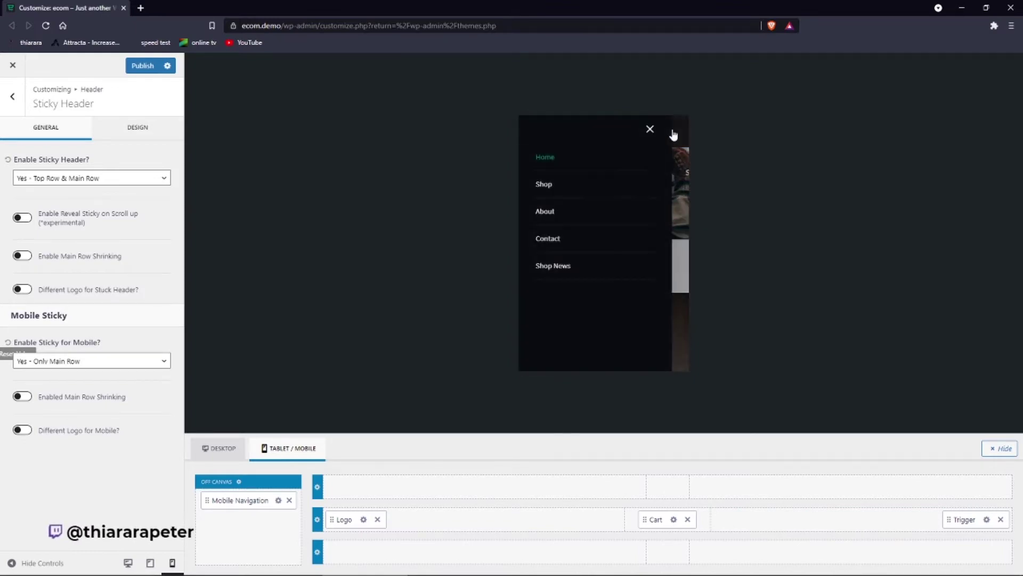
left_click(655, 131)
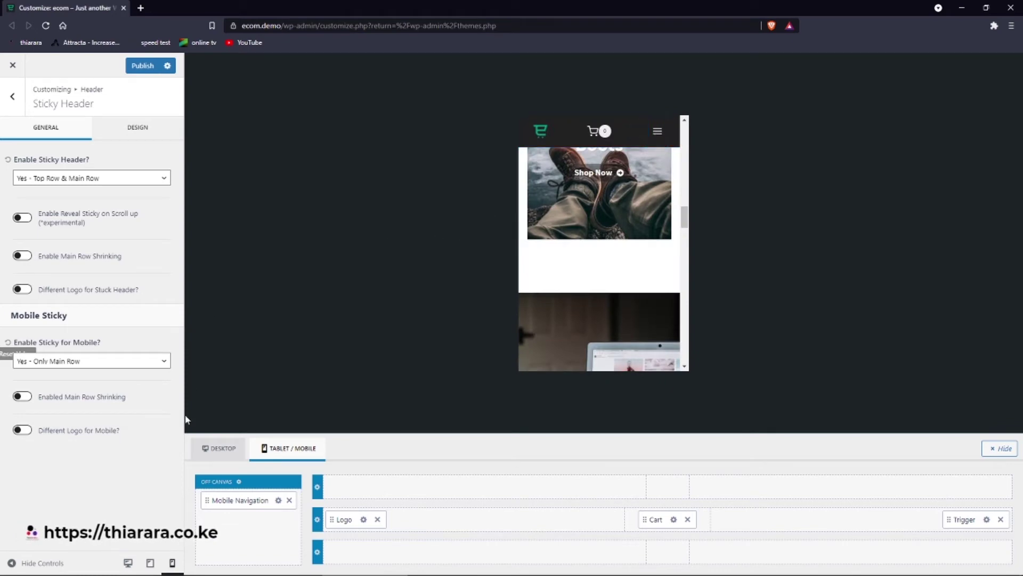
left_click(151, 568)
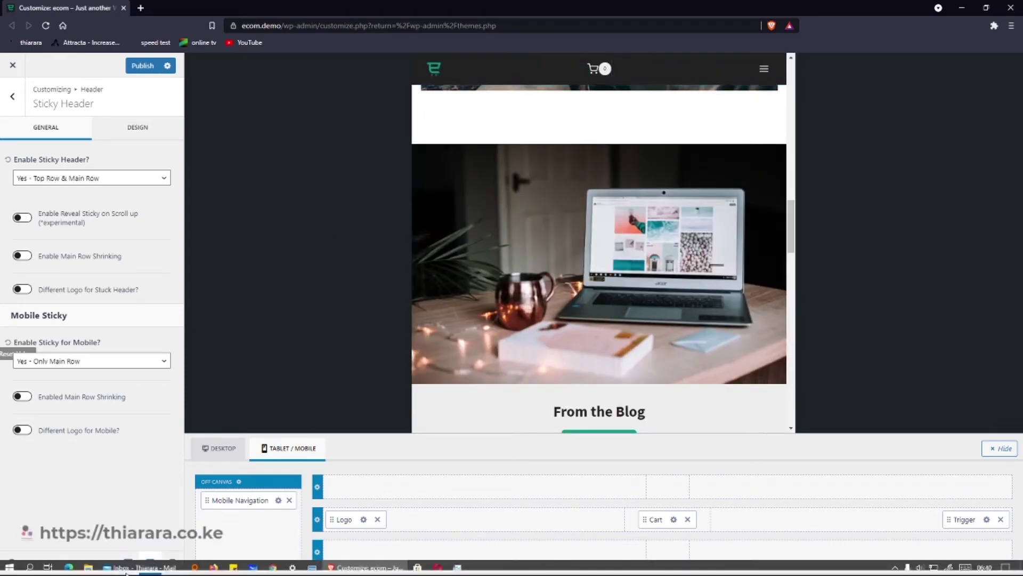
left_click(129, 563)
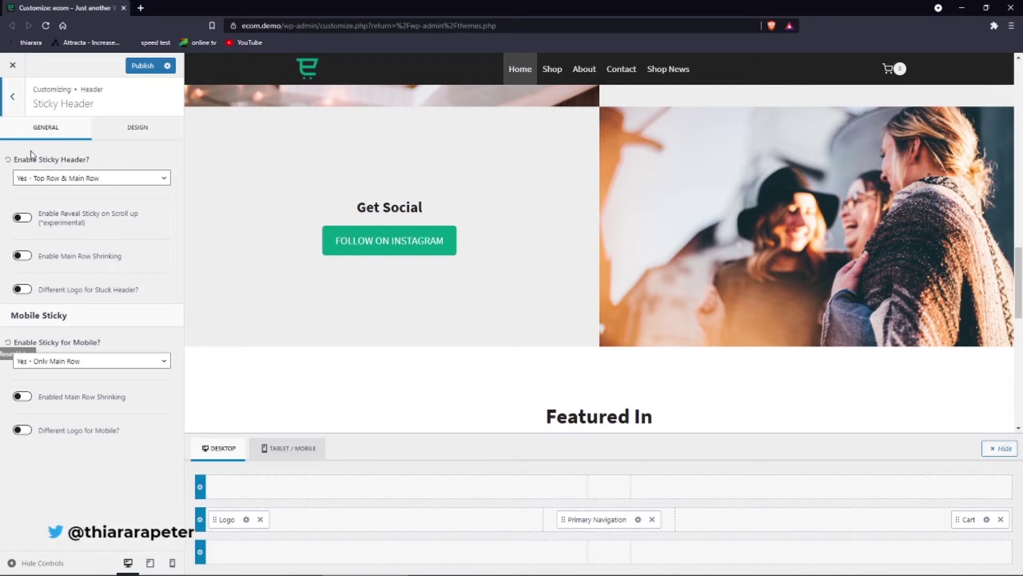
Step: Try a Button item beside the primary navigation in the desktop header's main row and remove it again
left_click(14, 100)
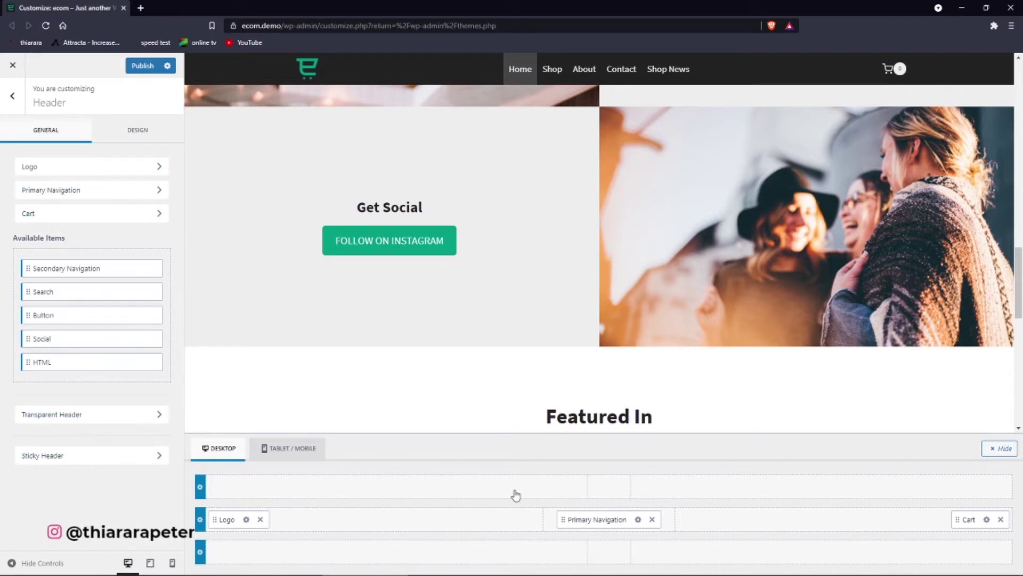
left_click(783, 523)
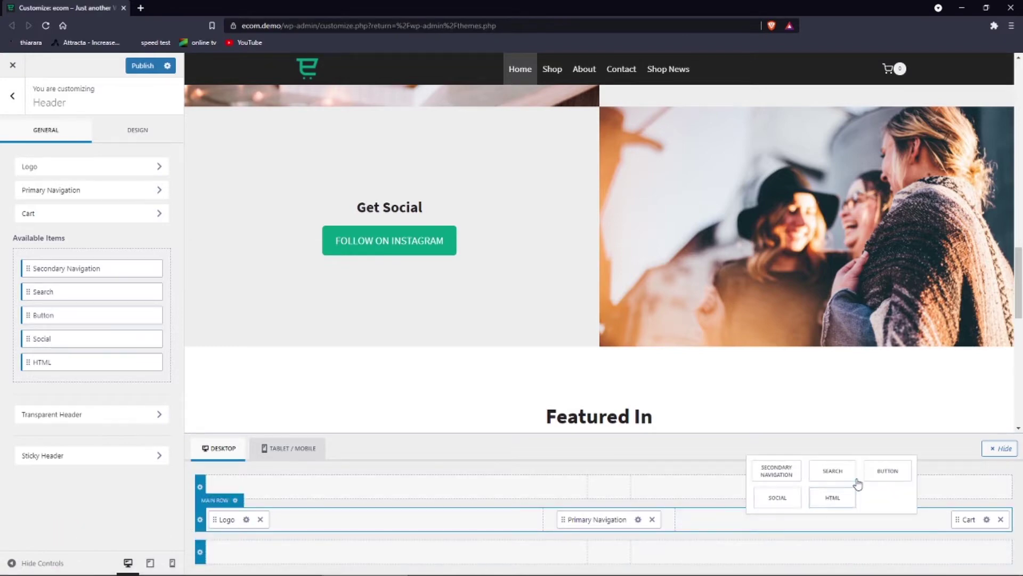
left_click(877, 473)
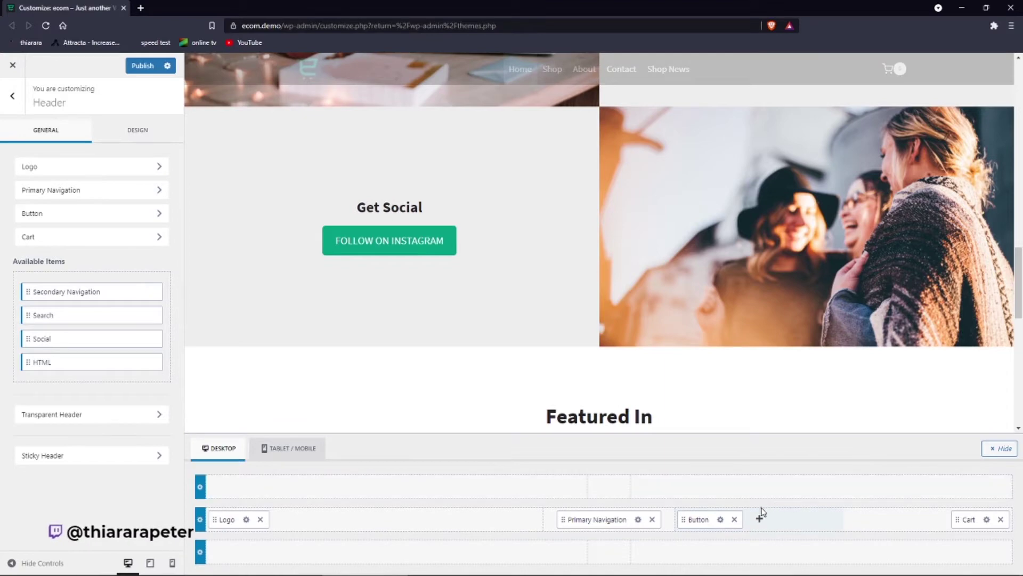
left_click(735, 519)
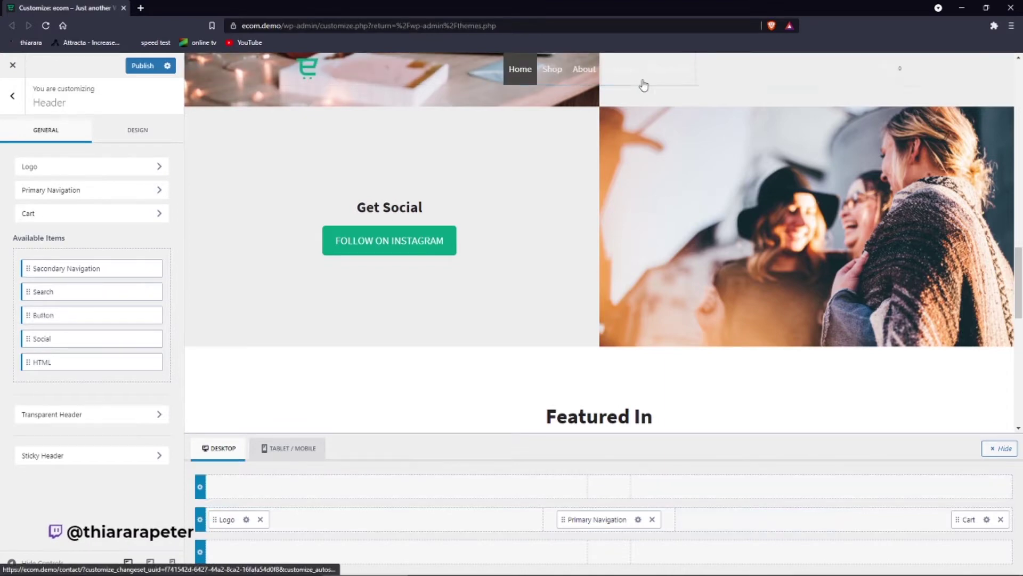
Step: Look over the header's design settings and try the Transparent Header option
left_click(135, 131)
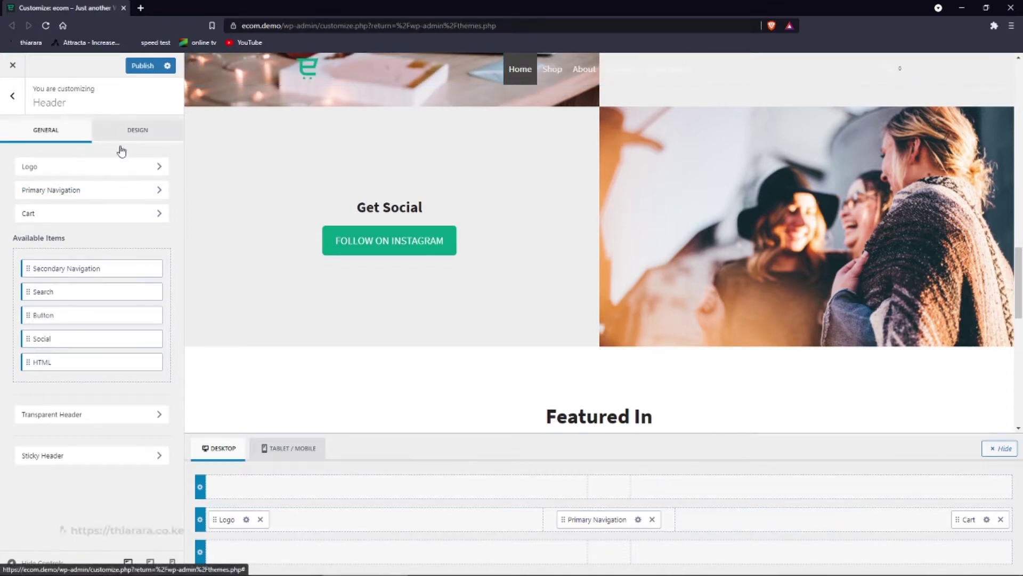
left_click(34, 130)
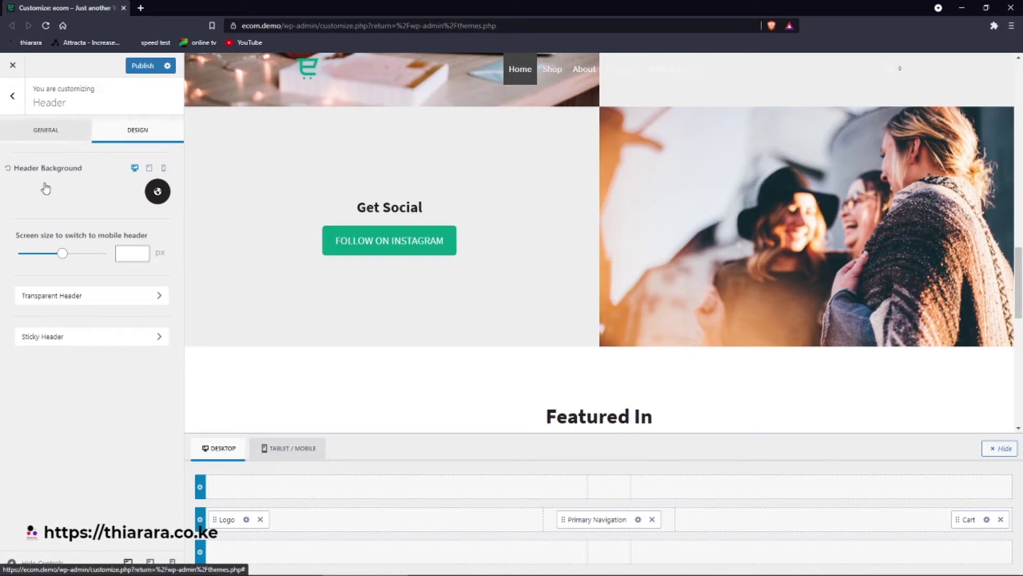
left_click(64, 414)
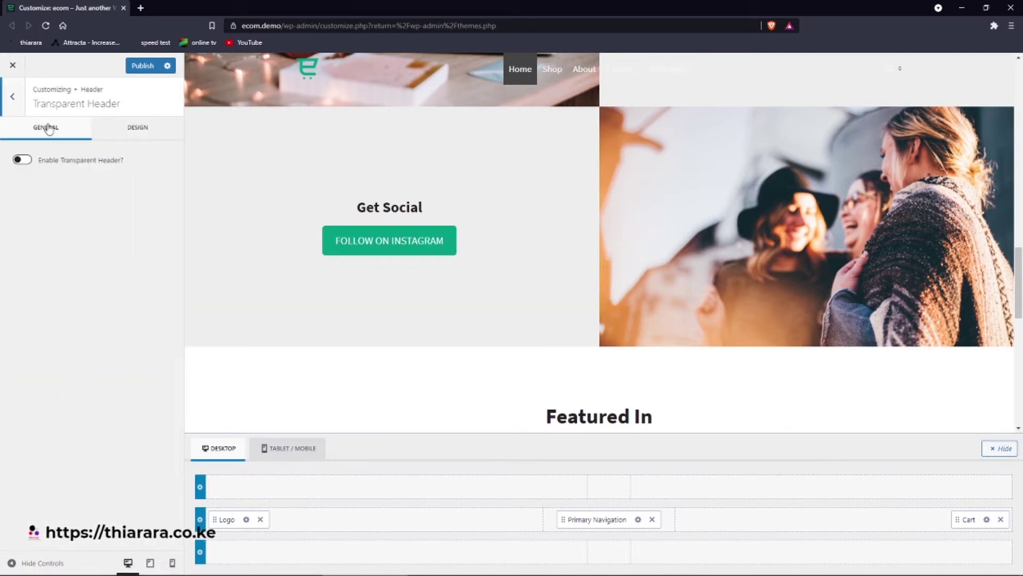
left_click(21, 160)
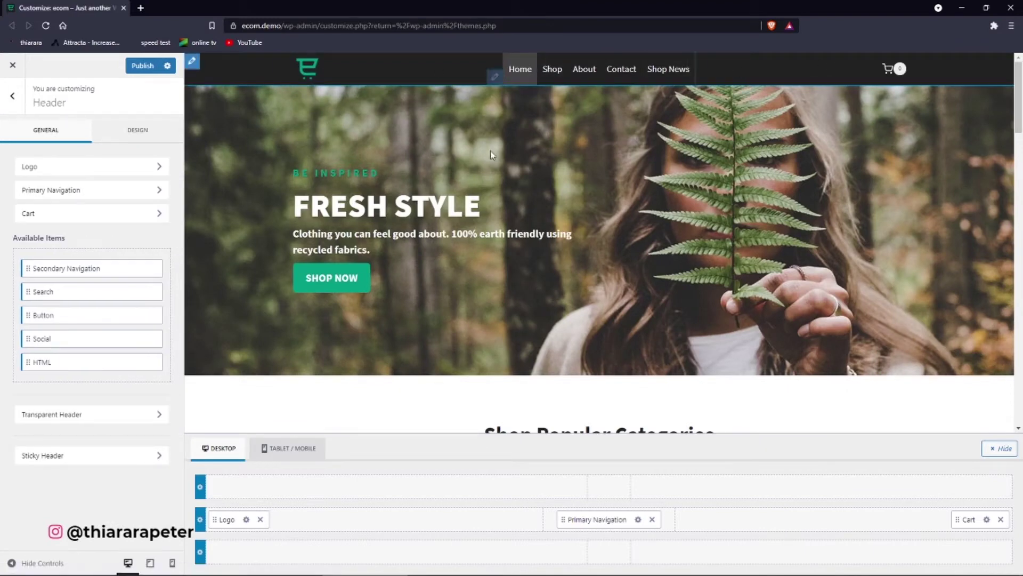
Step: Set the desktop Sticky Header option to "Yes - Only Main Row" and publish the changes
left_click(75, 458)
left_click(89, 179)
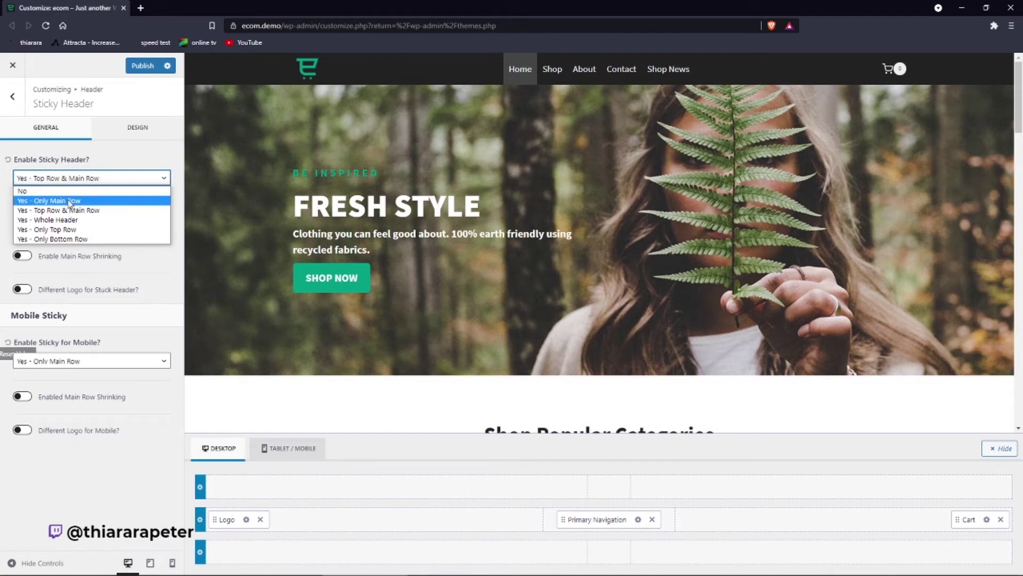
left_click(70, 198)
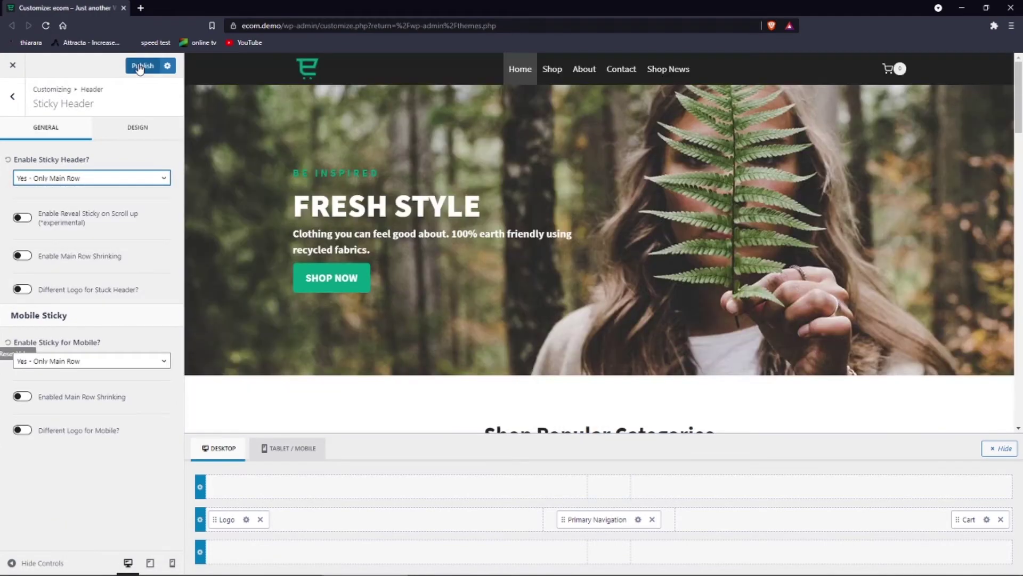
left_click(140, 67)
scroll(587, 183, "down", 6)
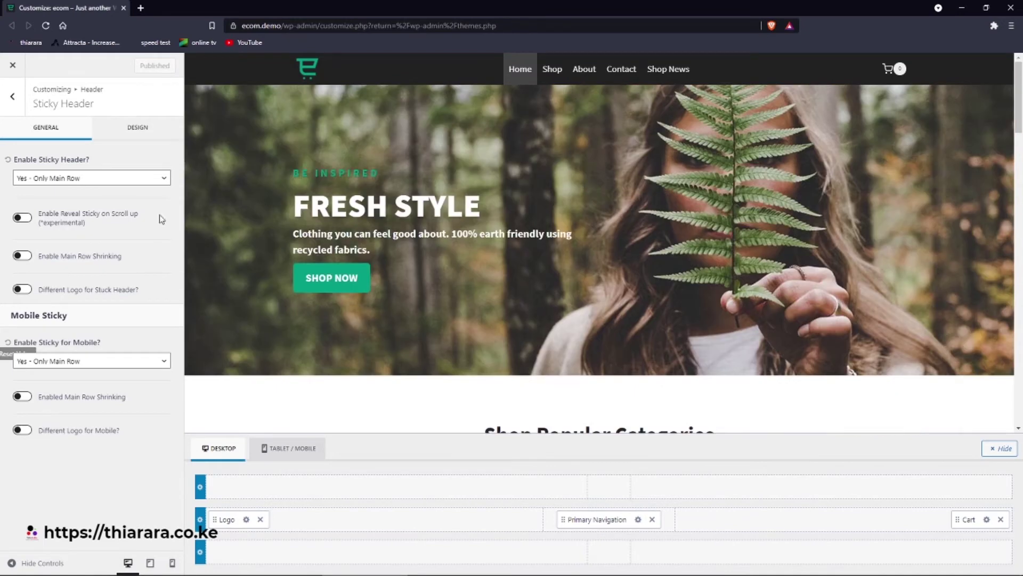
Step: Add a Search item after the primary navigation in the desktop header's main row and publish the change
left_click(16, 98)
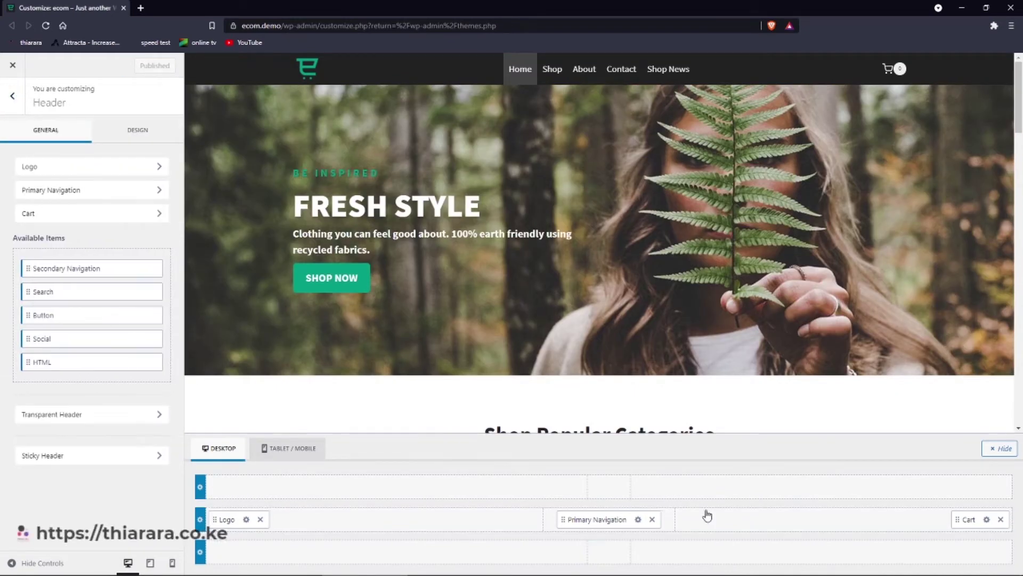
mouse_move(734, 523)
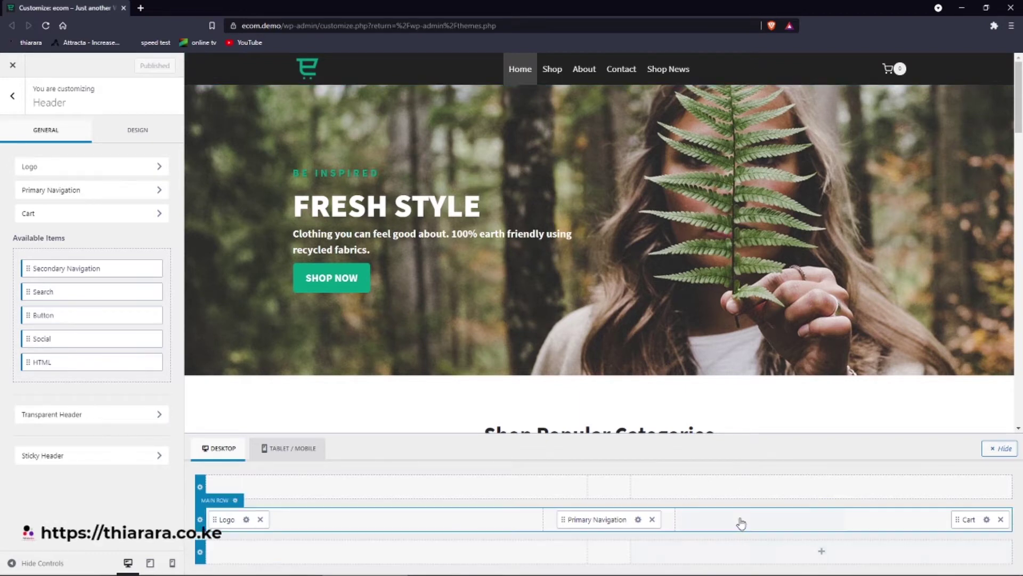
left_click(764, 524)
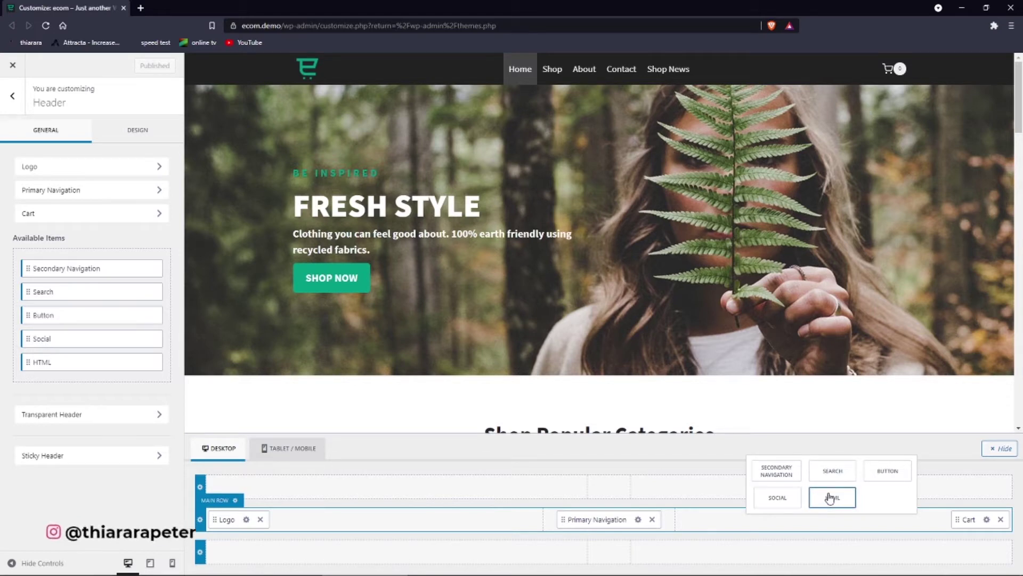
left_click(833, 471)
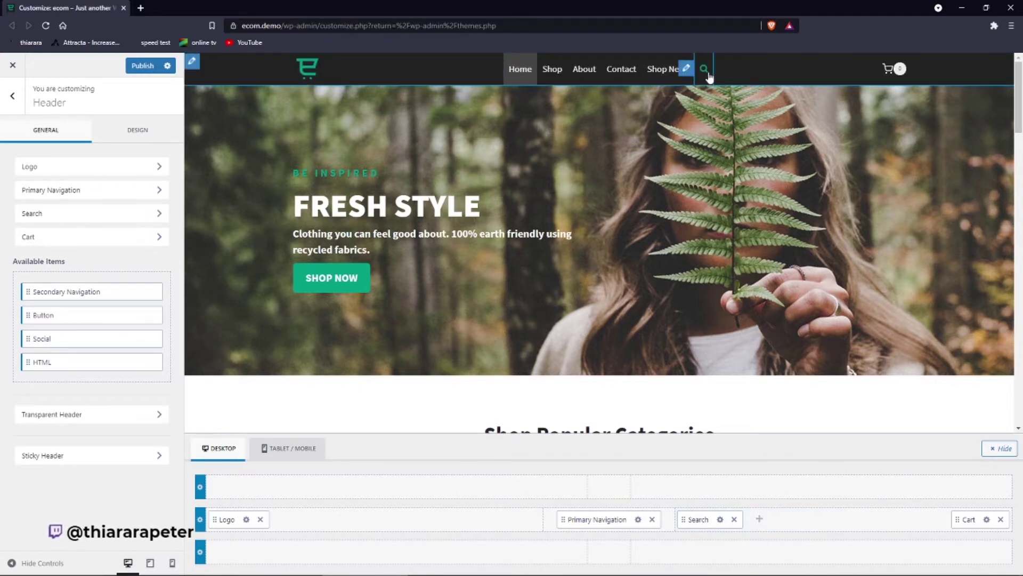
left_click(142, 65)
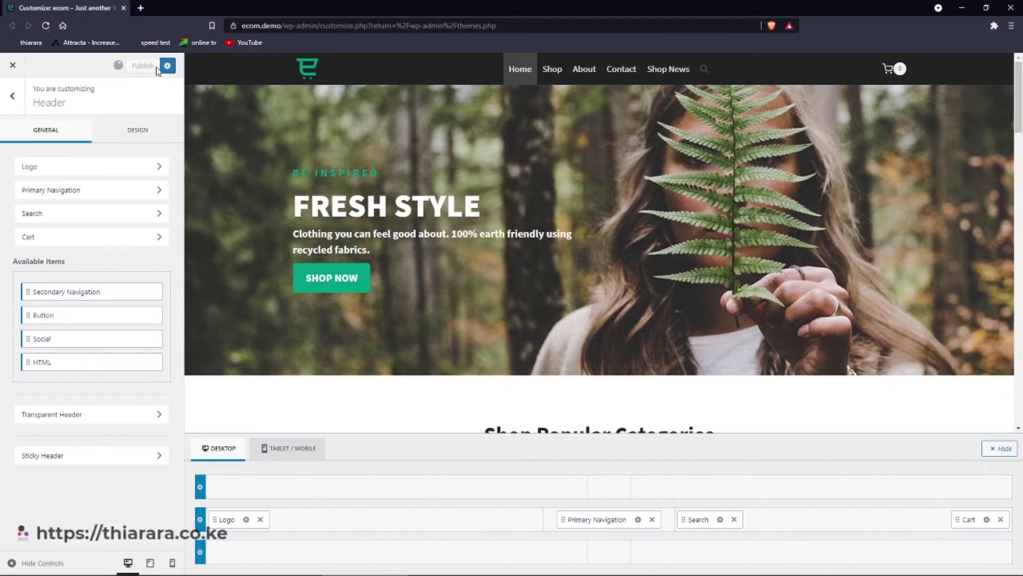
Step: Open the live site in a separate tab and test opening and closing the header's search overlay
right_click(93, 11)
left_click(112, 67)
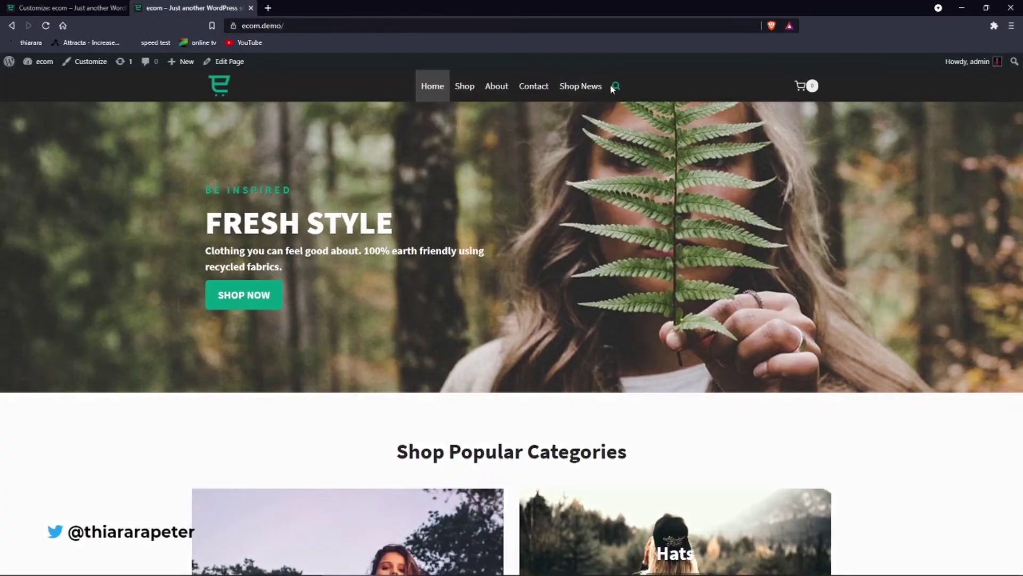
left_click(610, 86)
key("Down")
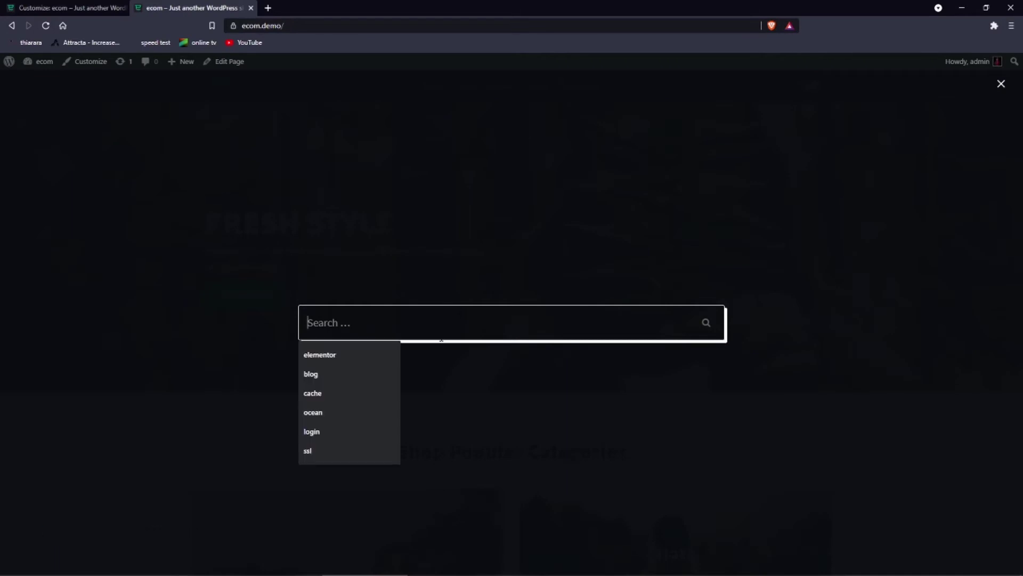
left_click(679, 178)
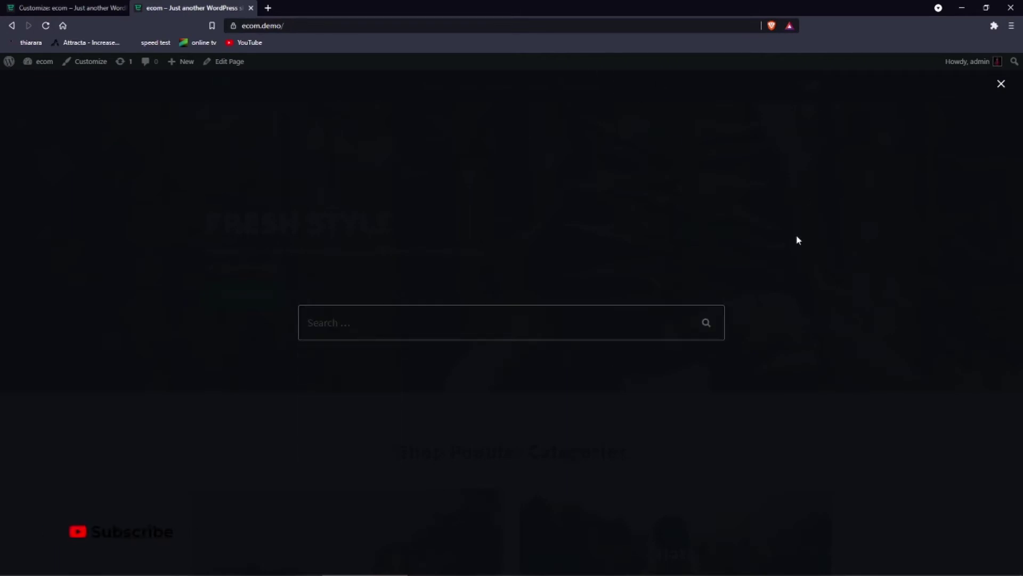
left_click(1002, 85)
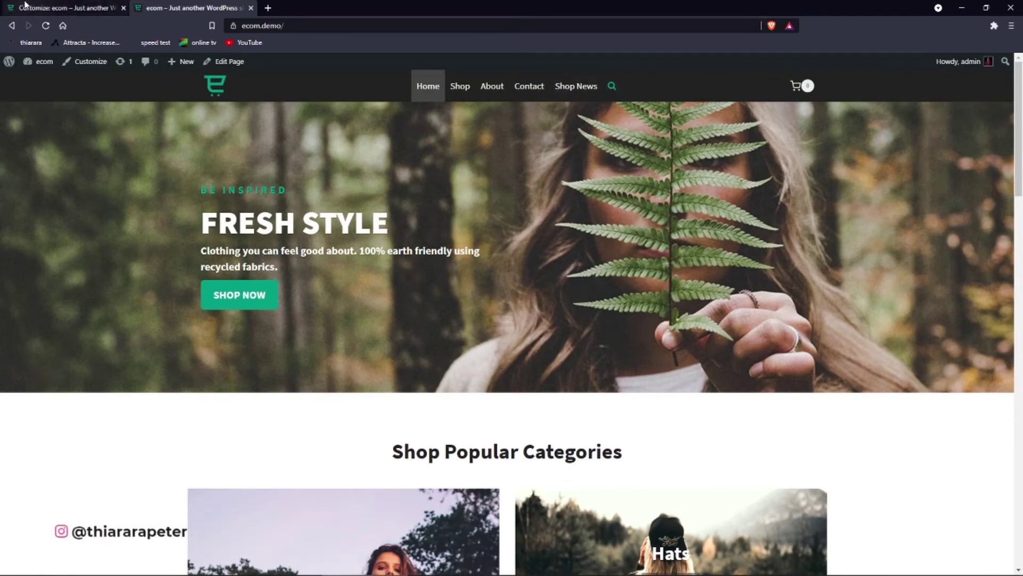
Step: Compare the header in the customizer preview with the live site's header, and return to the customizer
left_click(69, 8)
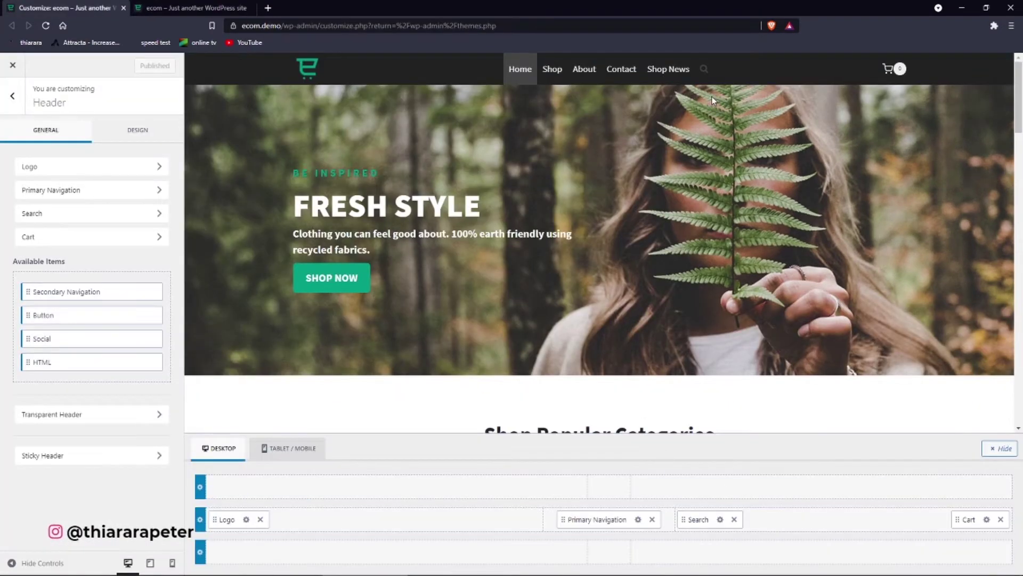
left_click(197, 8)
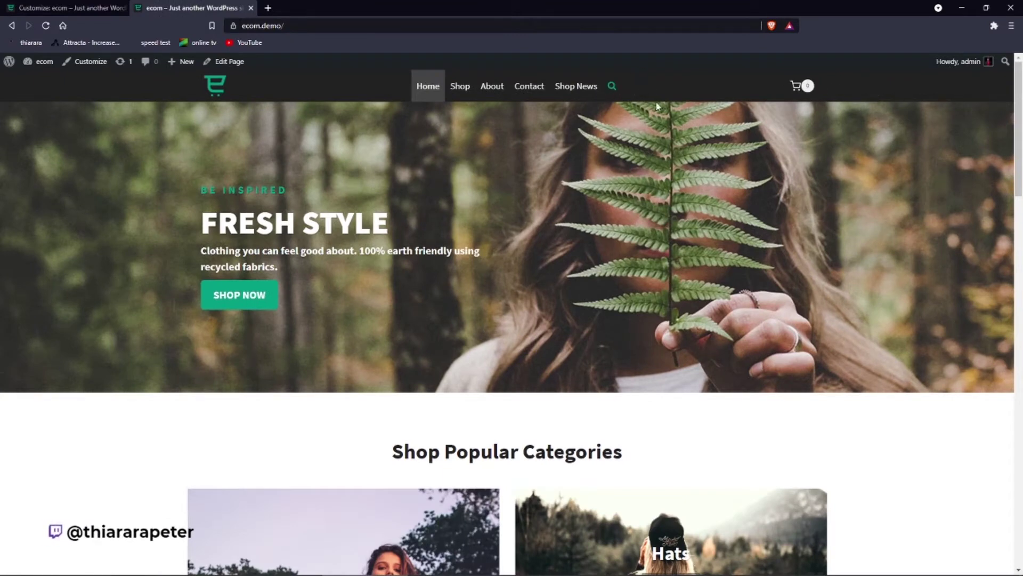
left_click(64, 7)
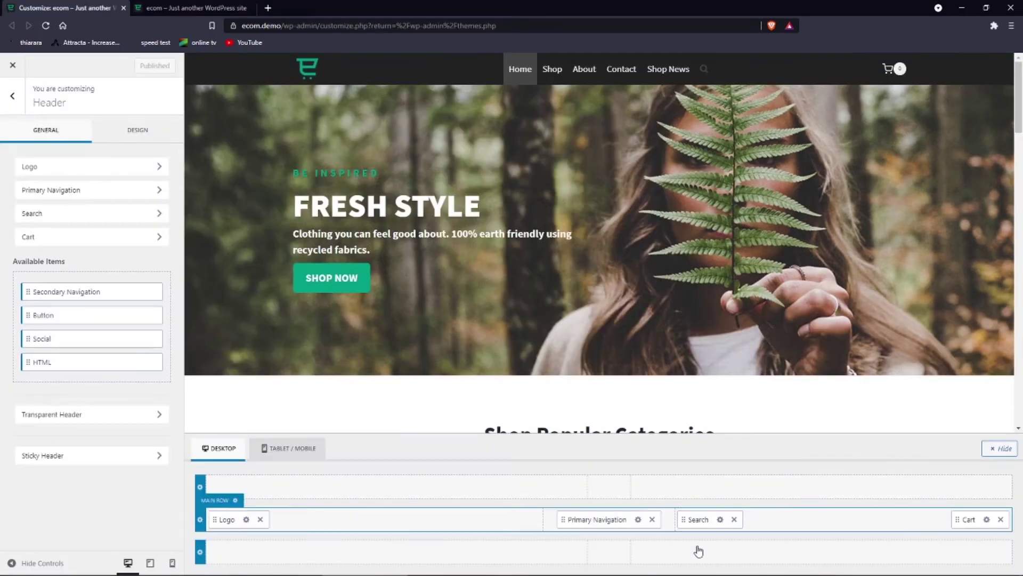
Step: Try a main row layout with Cart and Search in the center section and Primary Navigation in the right section of the desktop header
left_click_drag(699, 518, 988, 525)
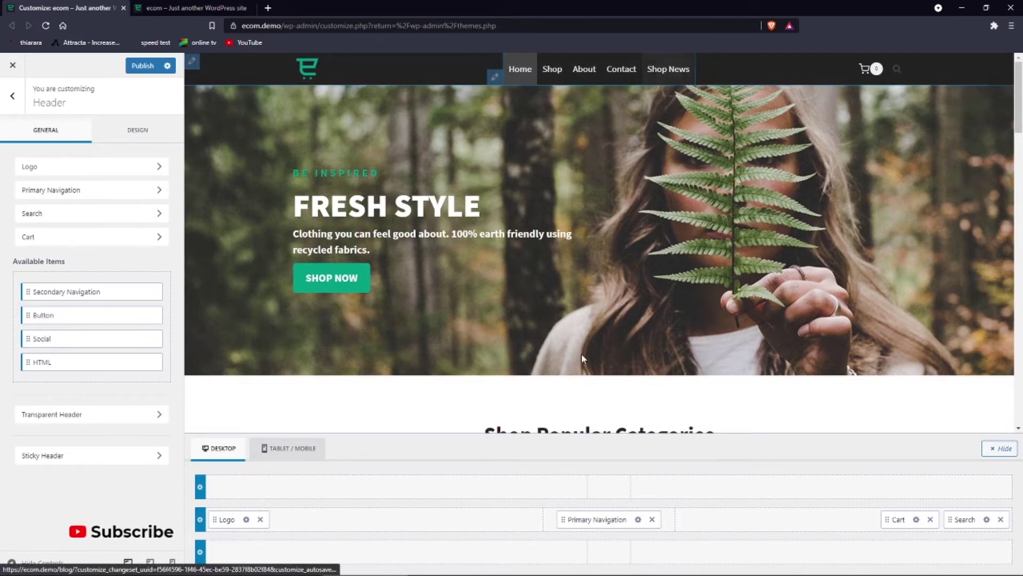
left_click_drag(579, 520, 946, 519)
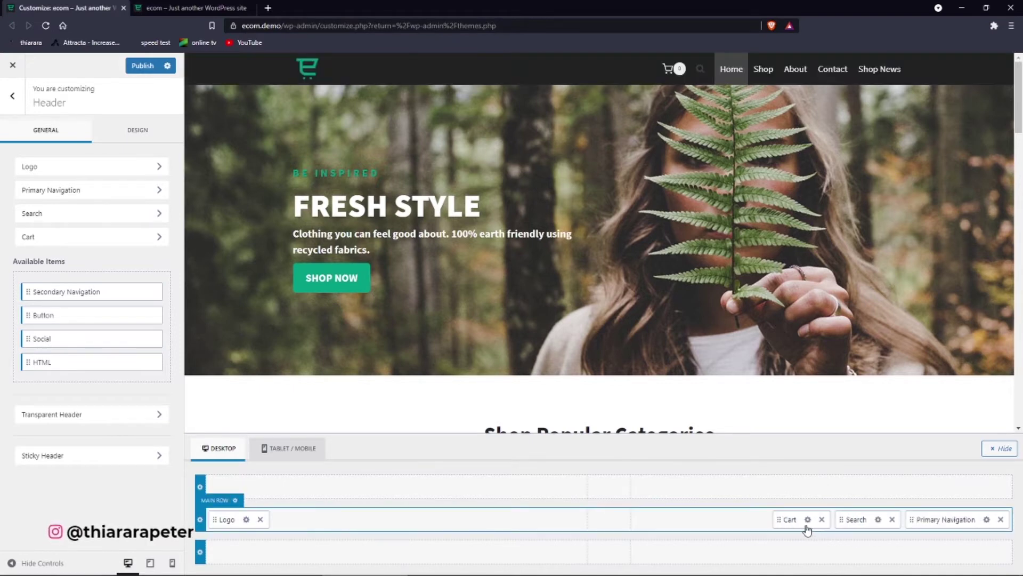
left_click_drag(799, 521, 596, 516)
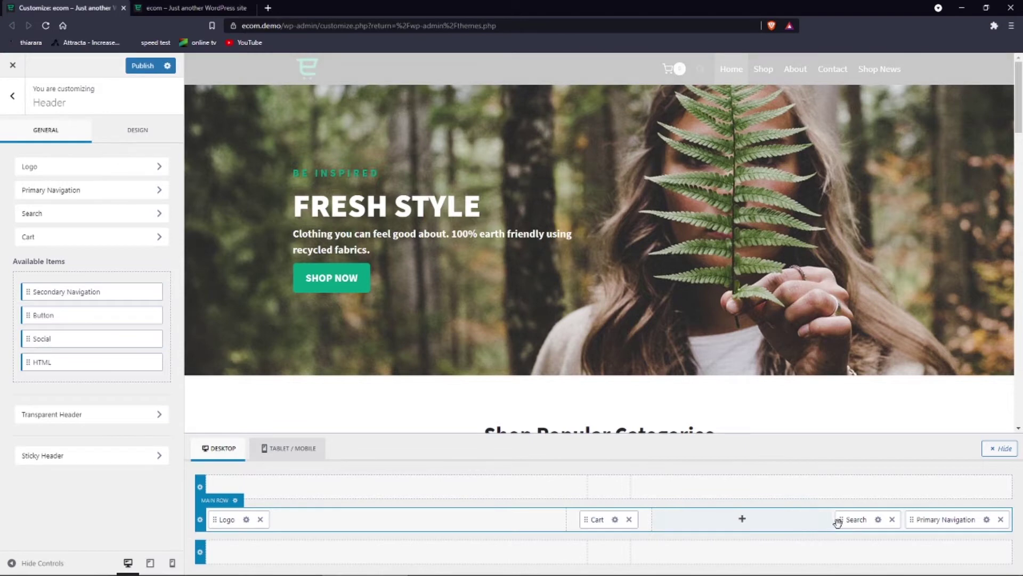
left_click_drag(838, 523, 623, 520)
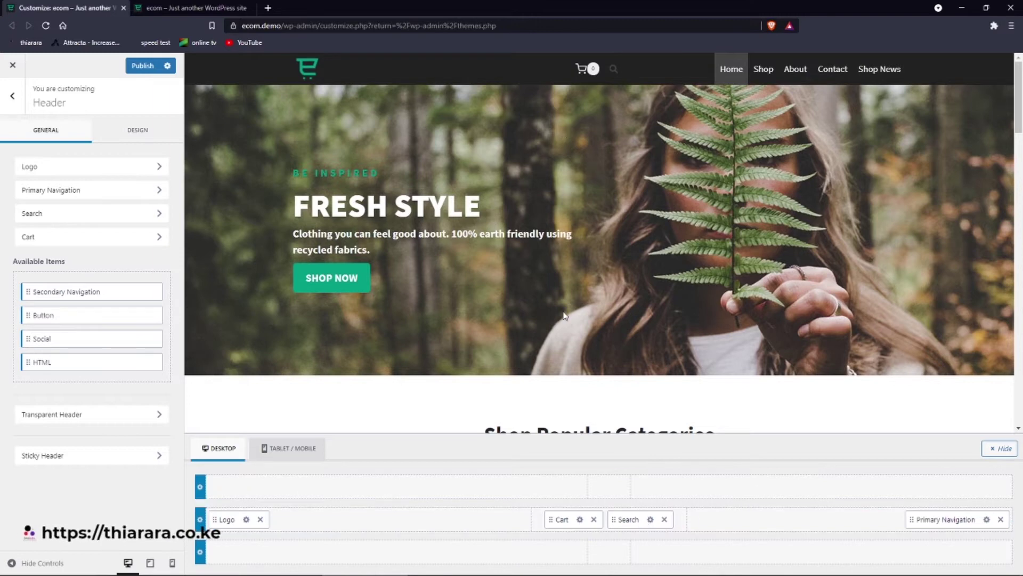
Step: Try placing Cart in the right section and Search in the center section of the desktop header's bottom row
left_click_drag(644, 524, 592, 518)
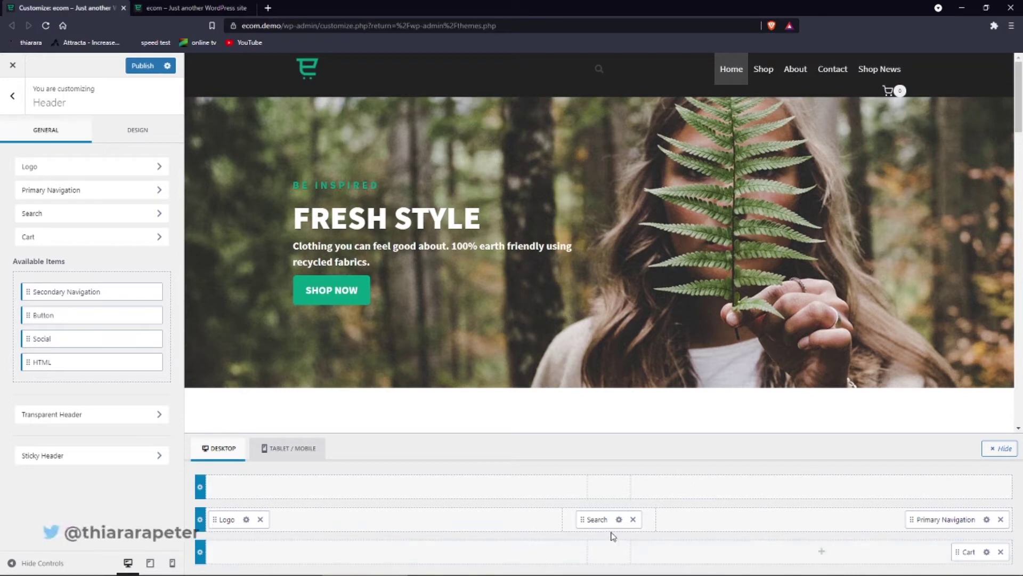
left_click_drag(597, 520, 606, 555)
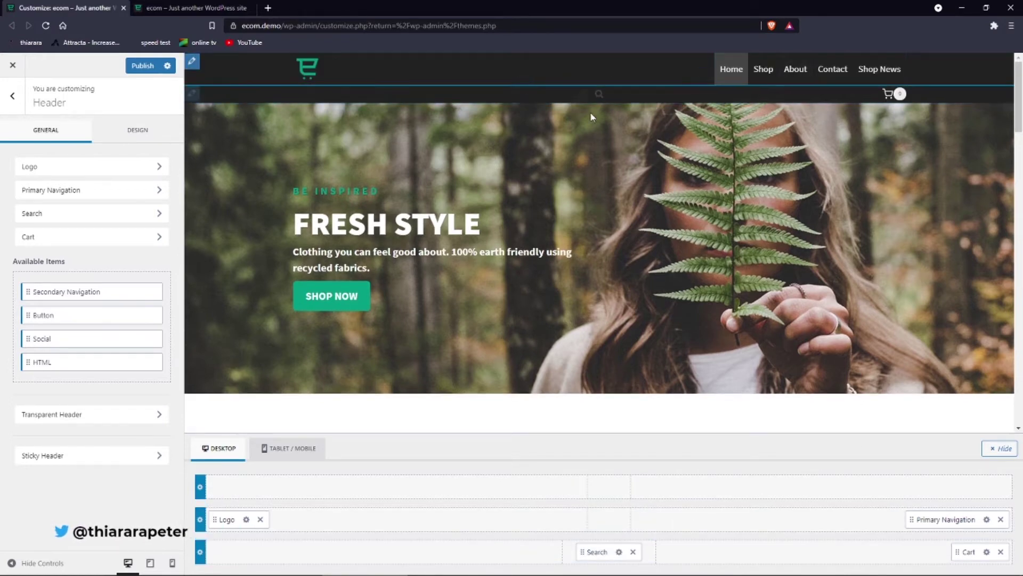
Step: Arrange the desktop header's main row with Primary Navigation and Search in the center section and Cart in the right section
left_click_drag(595, 549, 604, 516)
left_click_drag(941, 519, 568, 520)
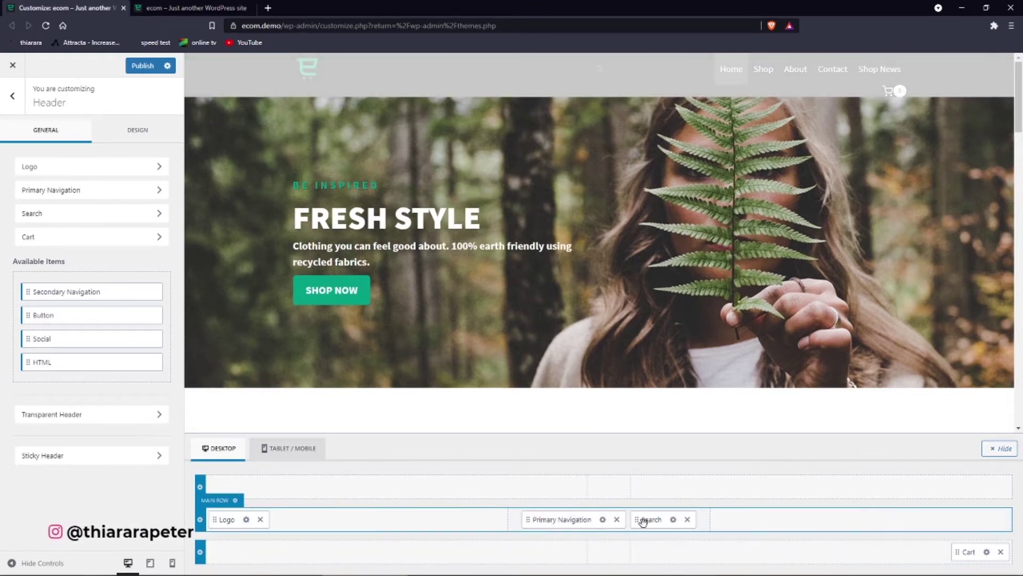
left_click_drag(958, 552, 950, 526)
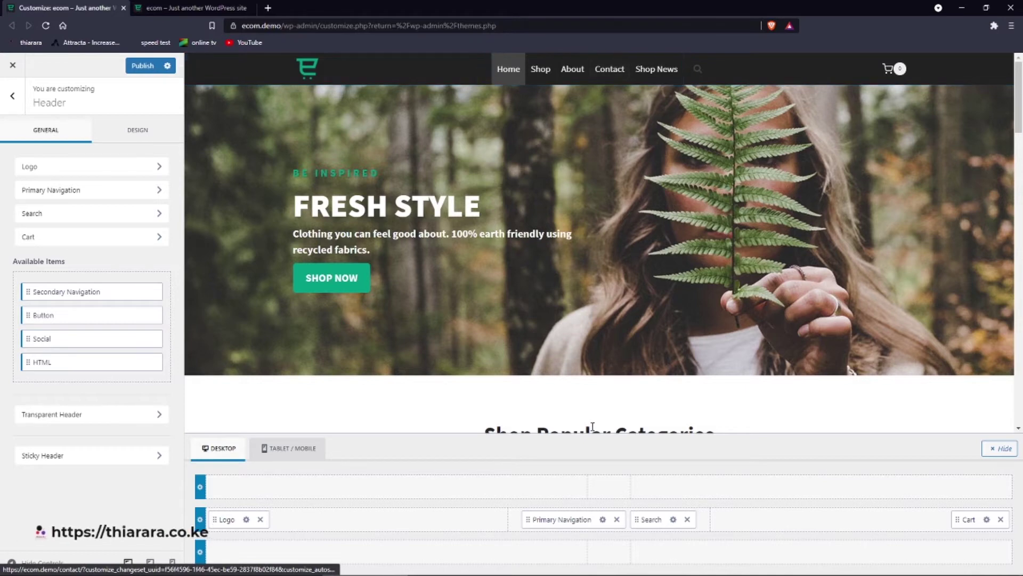
Step: Add a Social item to the center of the desktop header's top row and expand its Facebook entry settings
left_click(609, 487)
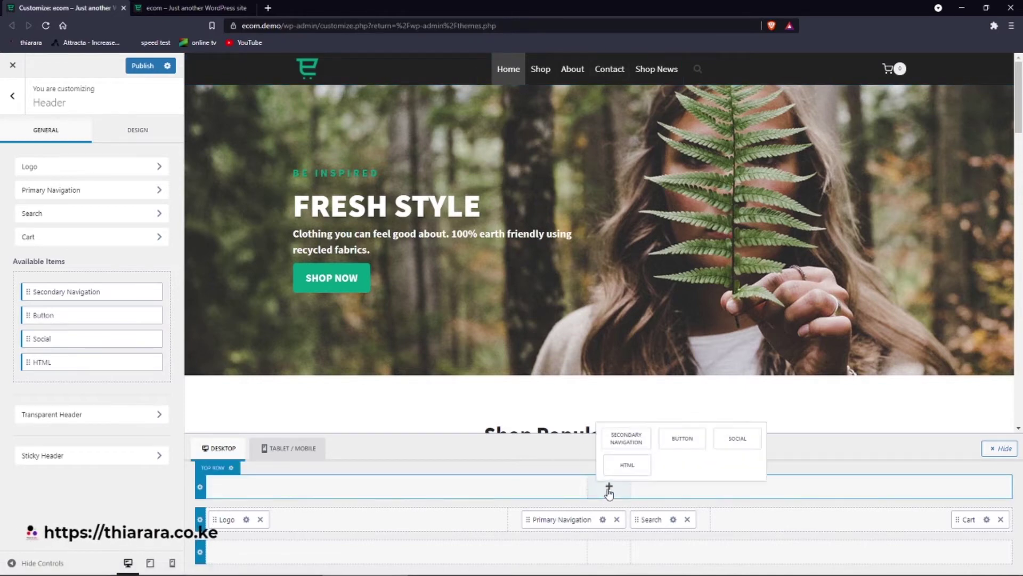
left_click(742, 445)
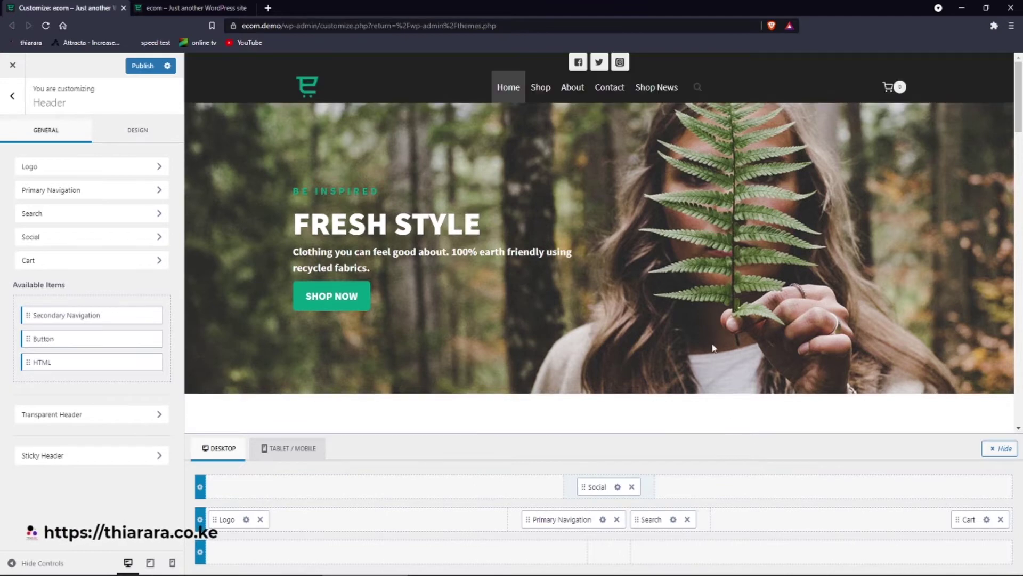
left_click(559, 61)
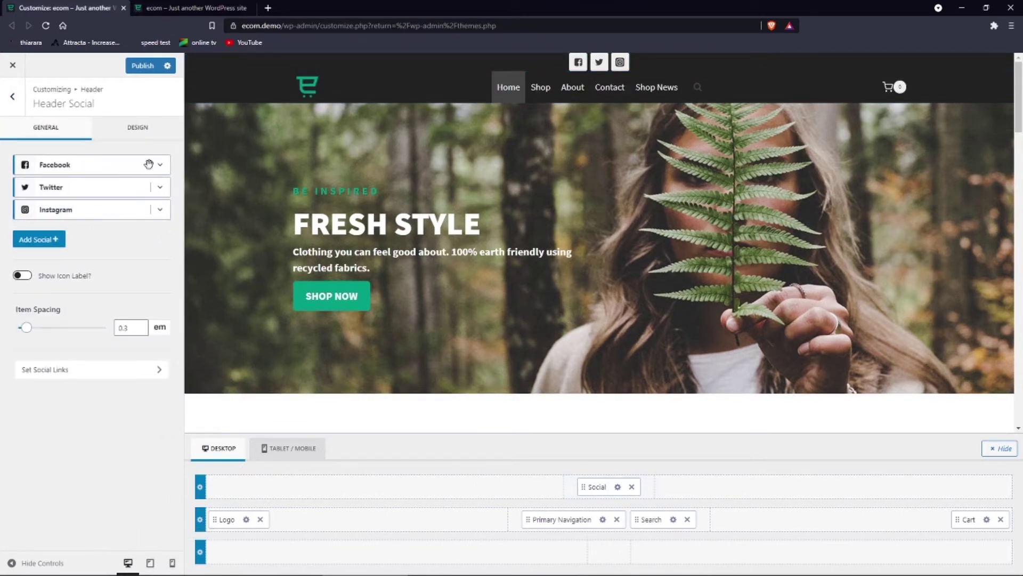
left_click(148, 163)
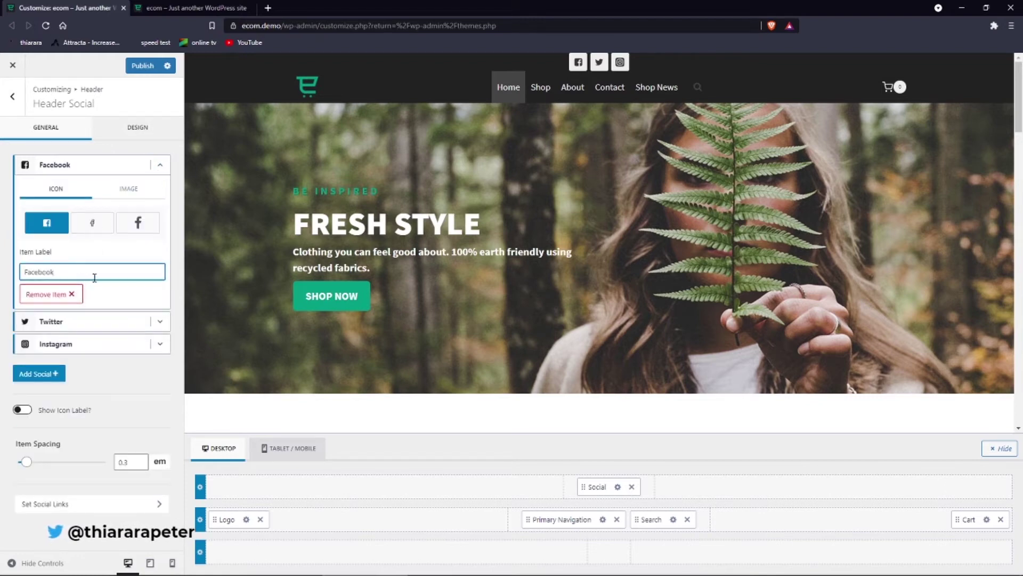
Step: Examine the Social Links settings to see which networks have link fields and how they are reached from the header's Social item
left_click(69, 504)
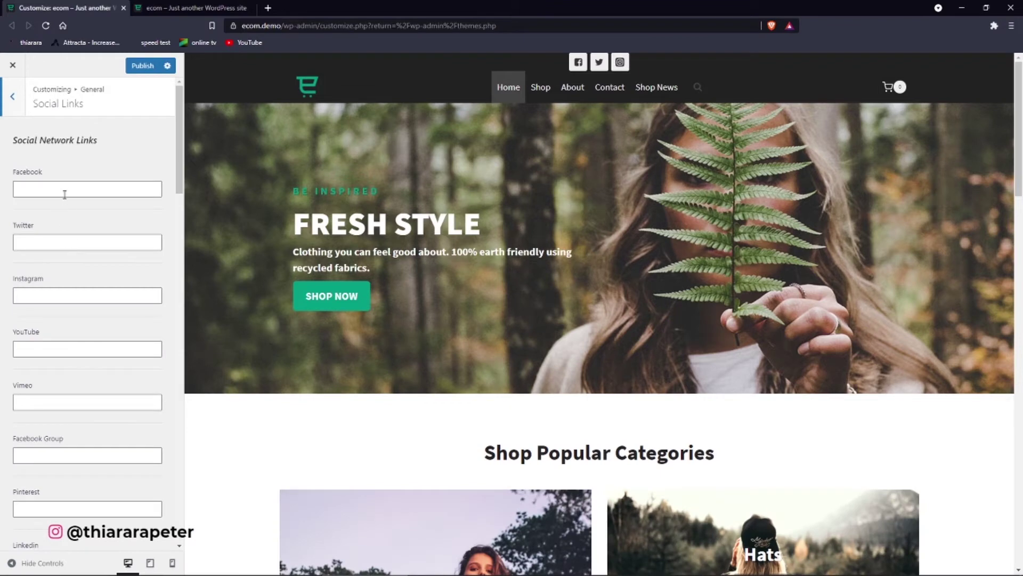
scroll(79, 262, "down", 10)
scroll(52, 274, "up", 10)
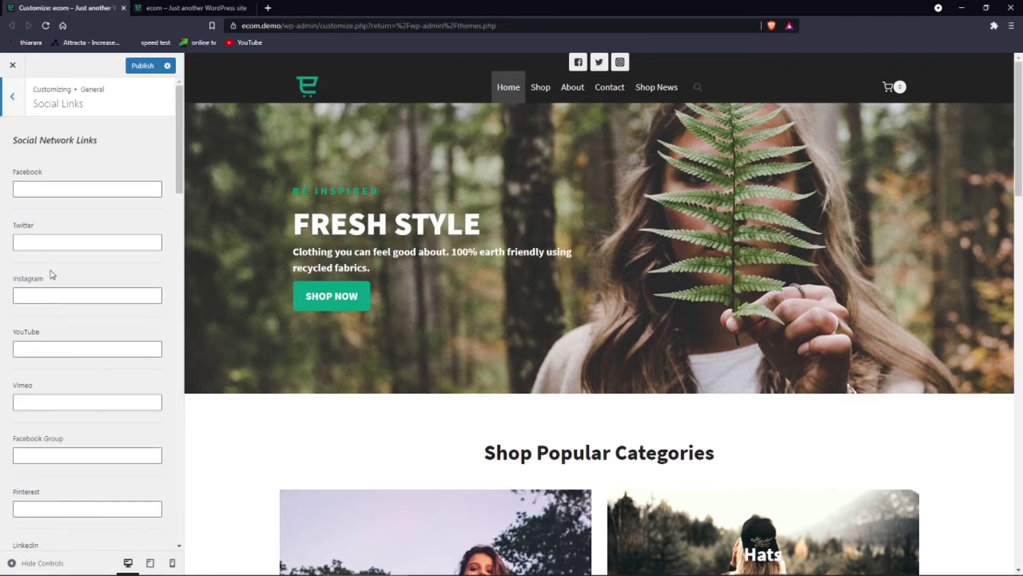
left_click(12, 96)
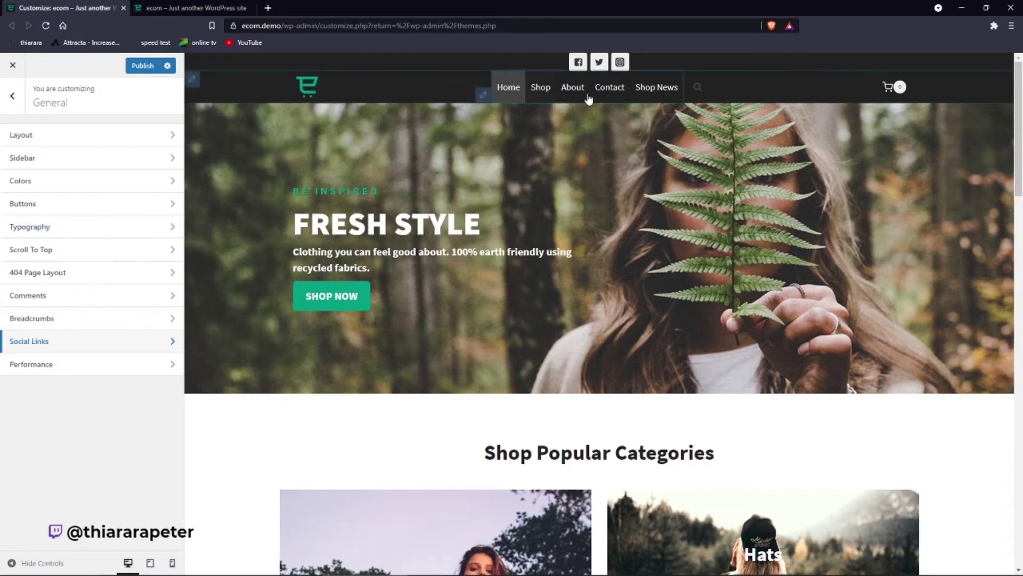
left_click(560, 61)
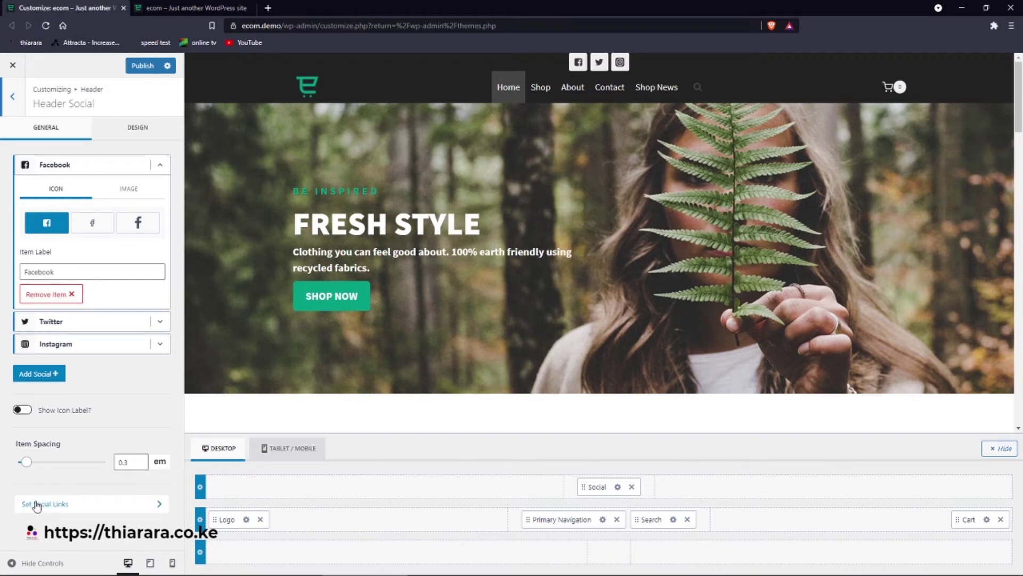
left_click(156, 507)
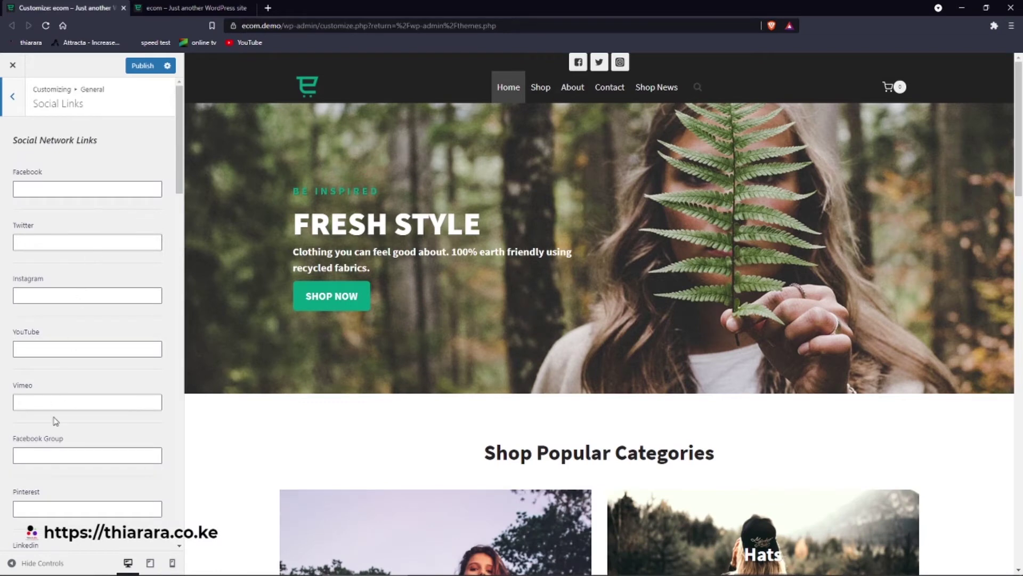
scroll(55, 421, "down", 8)
scroll(55, 472, "up", 8)
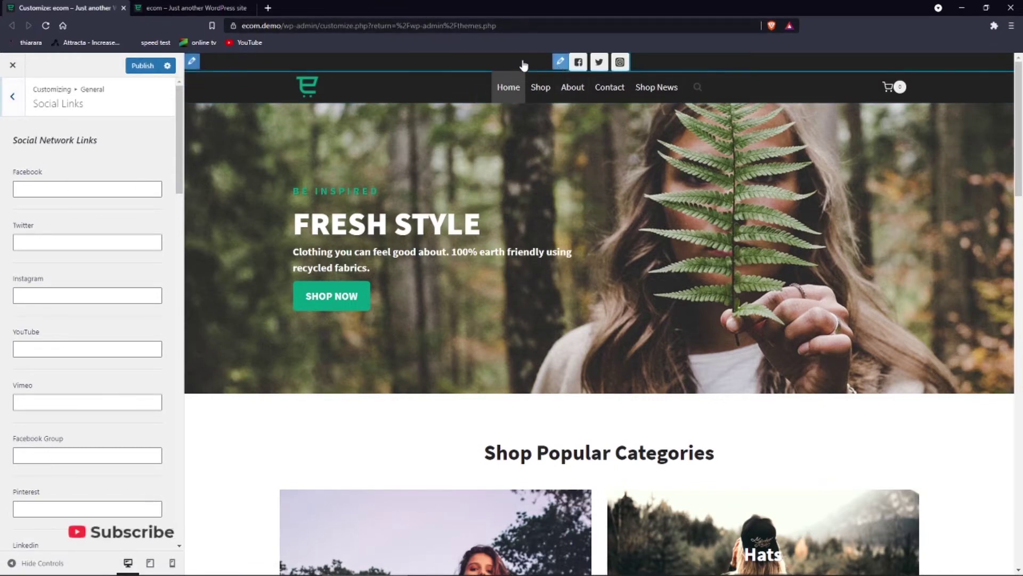
Step: Return to the Header Social settings and change the Facebook icon to the plain bold "f" without a box or circle
left_click(556, 63)
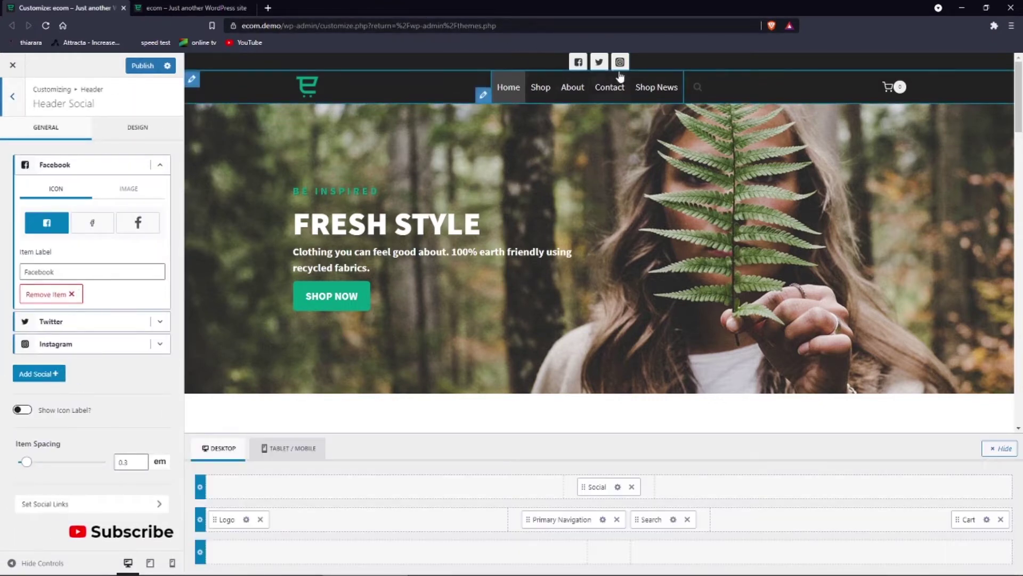
left_click(96, 227)
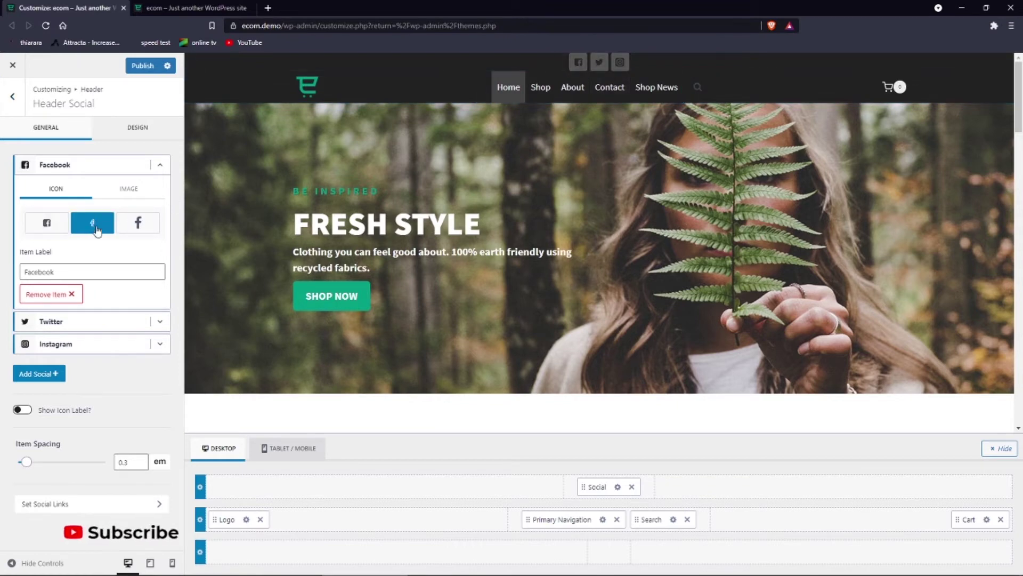
left_click(124, 231)
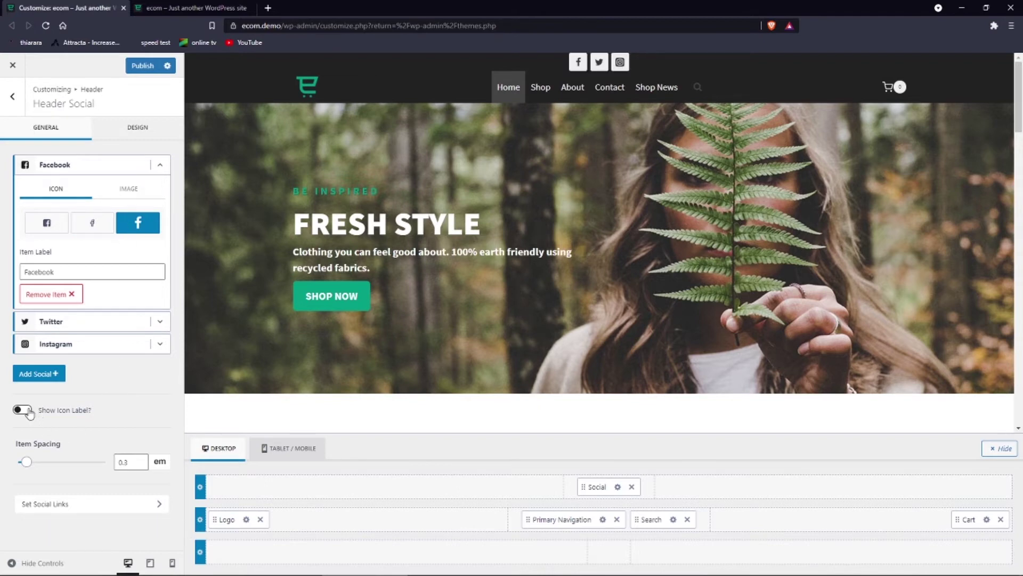
Step: Try the Show Icon Label option on the header's social icons and turn it off again
left_click(27, 412)
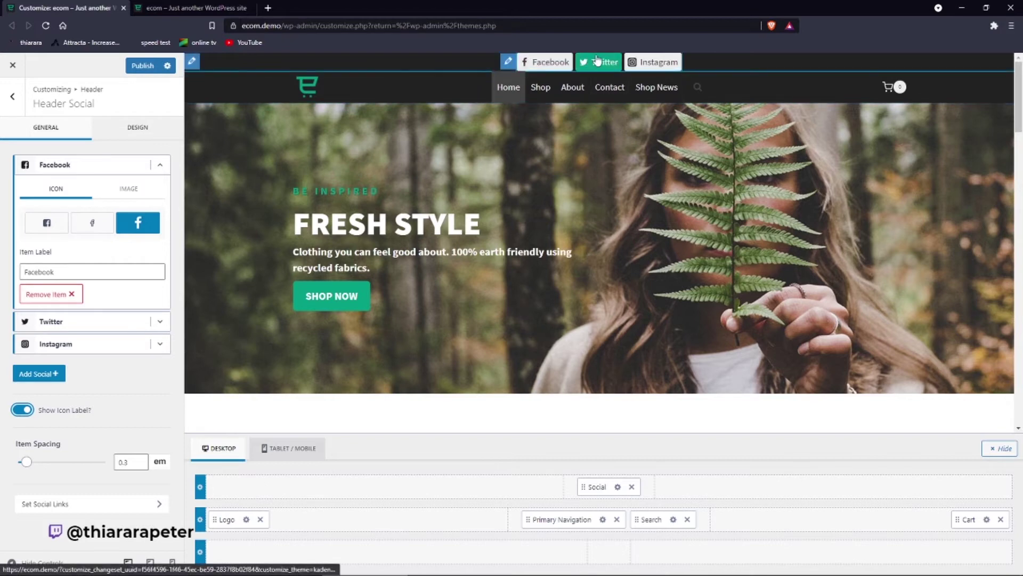
left_click(24, 409)
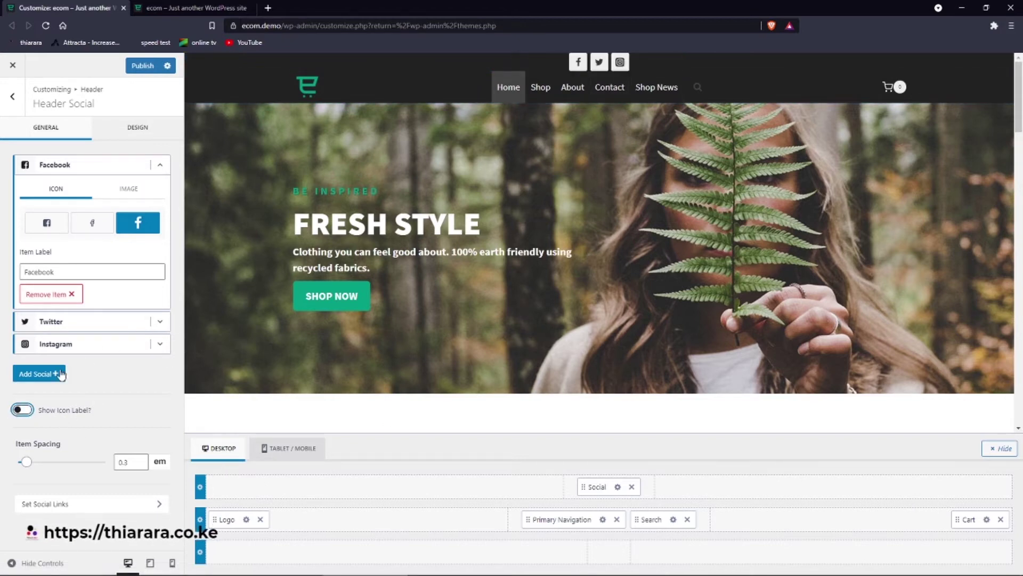
Step: Add LinkedIn to the header's social icons, and publish the change after reviewing the Social Links fields
left_click(60, 374)
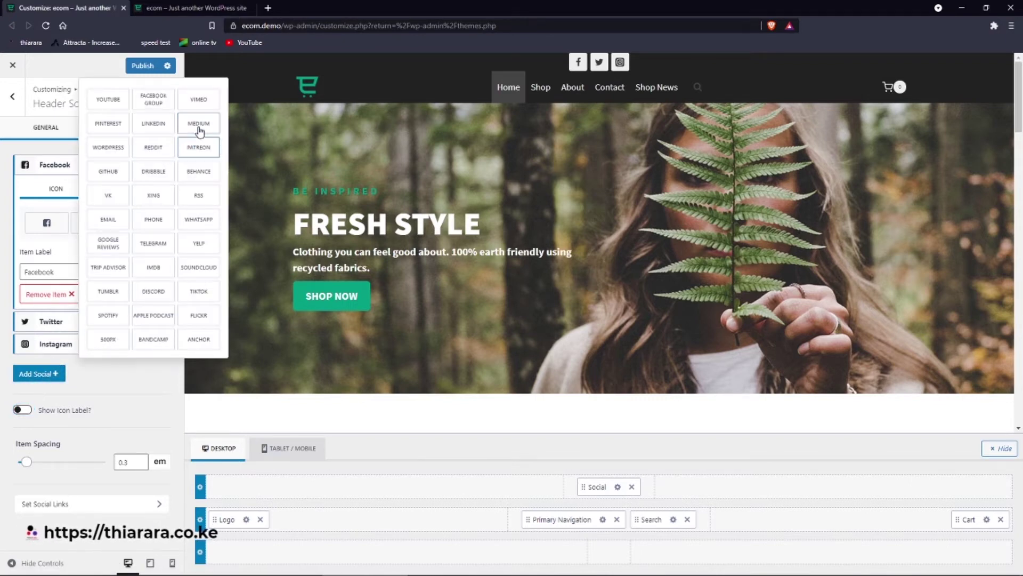
left_click(153, 124)
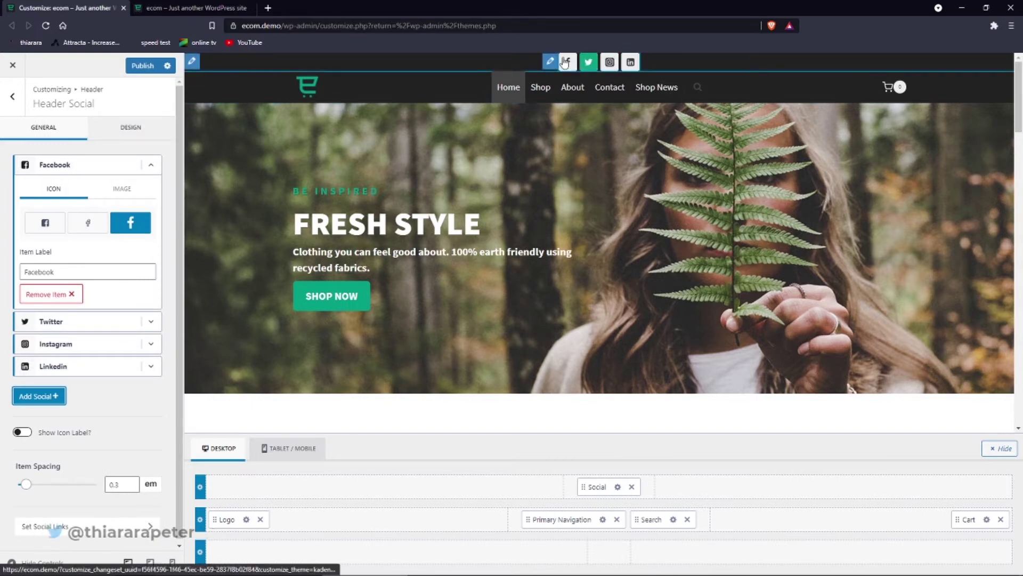
left_click(124, 527)
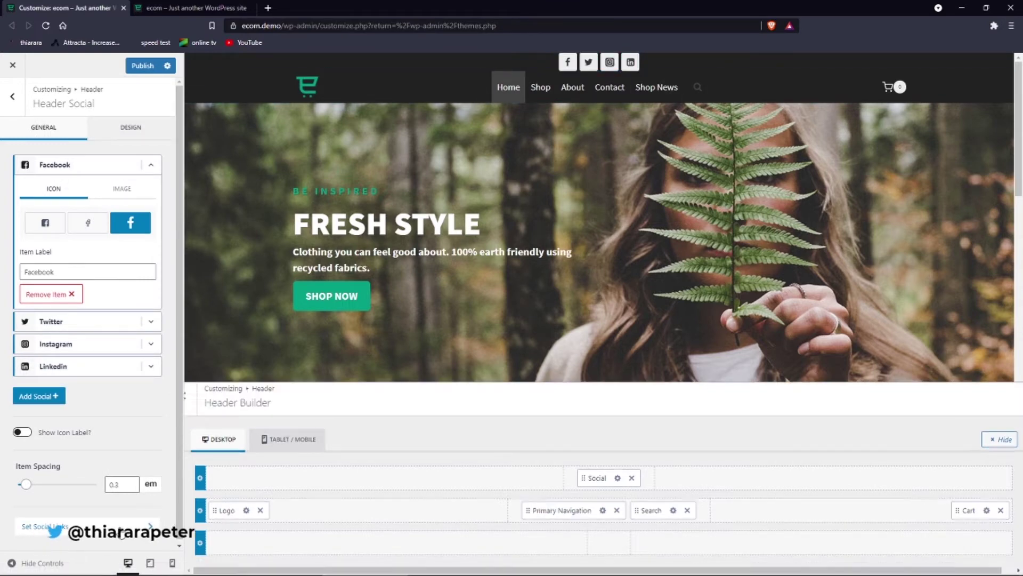
scroll(100, 389, "down", 6)
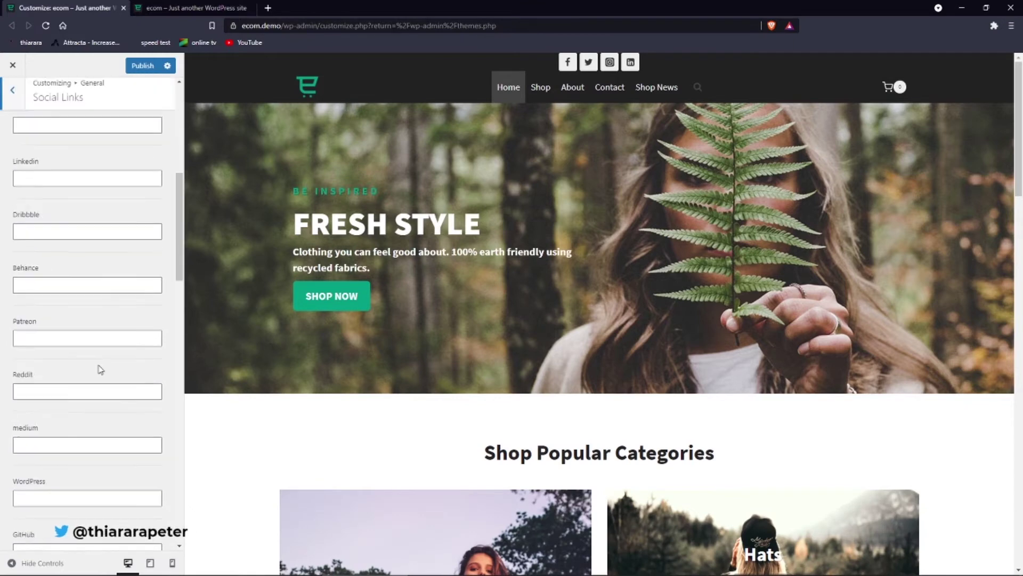
scroll(93, 213, "up", 6)
left_click(140, 69)
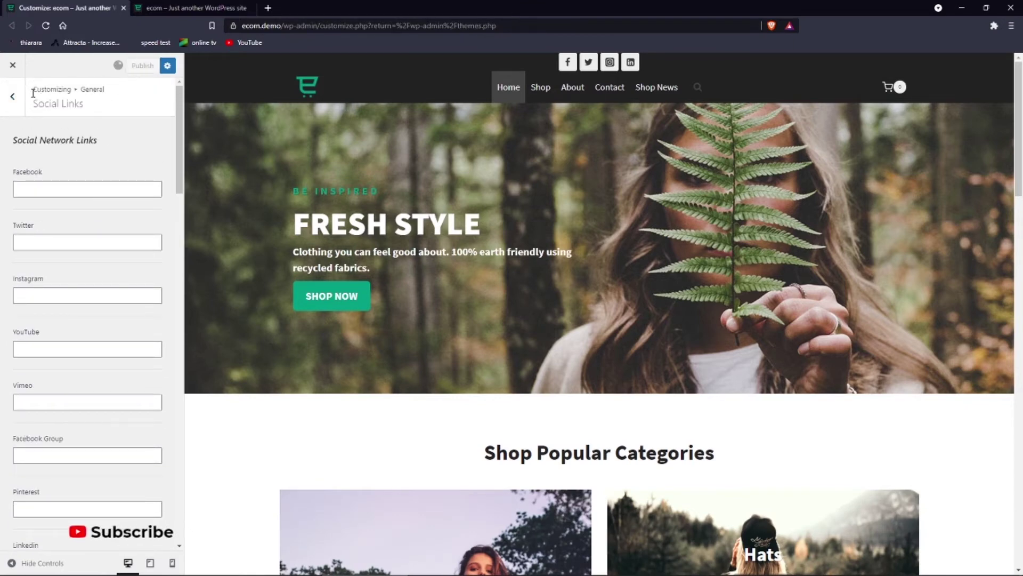
Step: Look at the header on the live site in its tab and return to the customizer's main section list
left_click(12, 96)
left_click(171, 8)
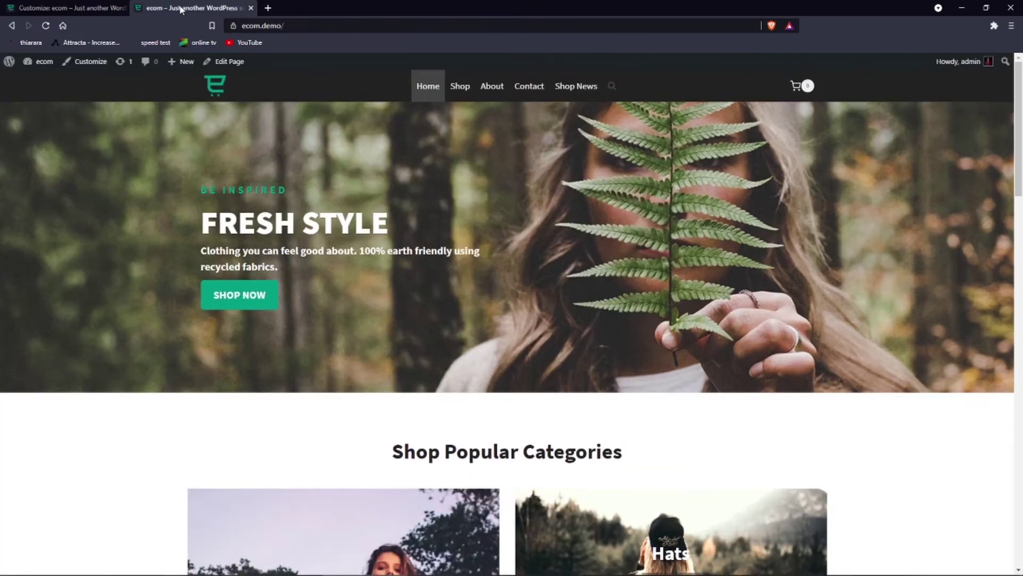
left_click(80, 5)
key("Escape")
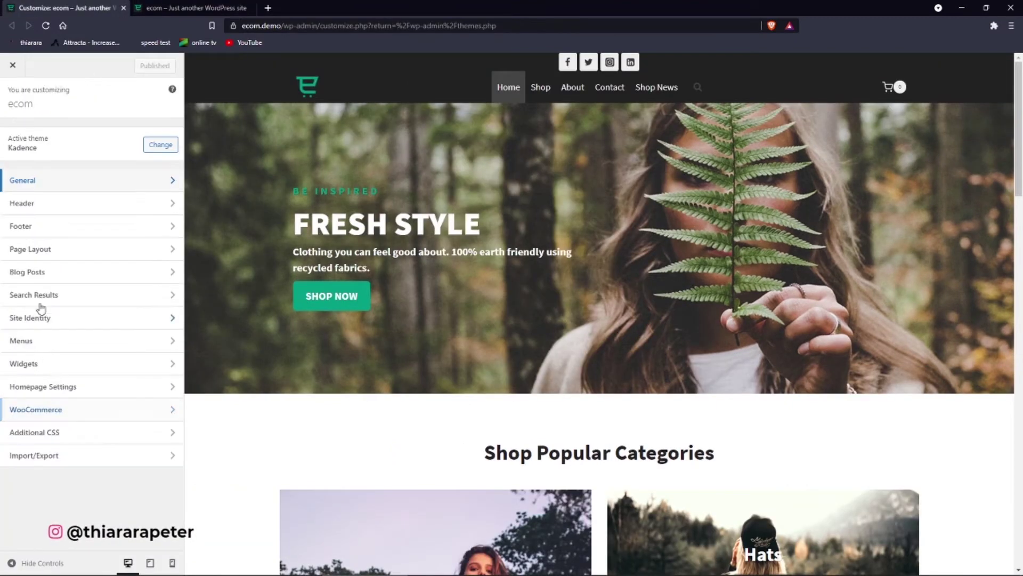
Step: Open the Header settings and remove the Social item from the desktop header's top row
left_click(59, 205)
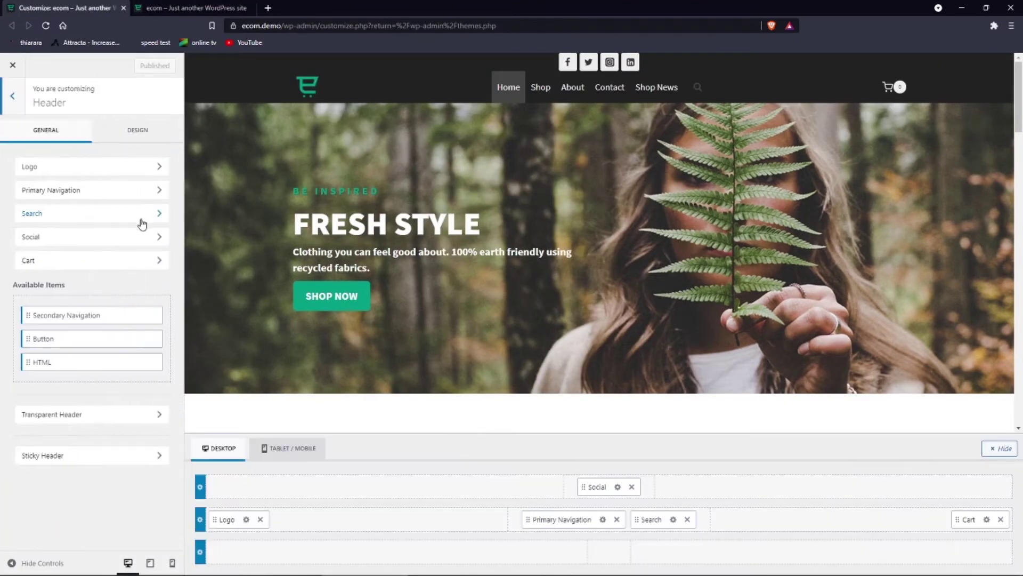
left_click(632, 487)
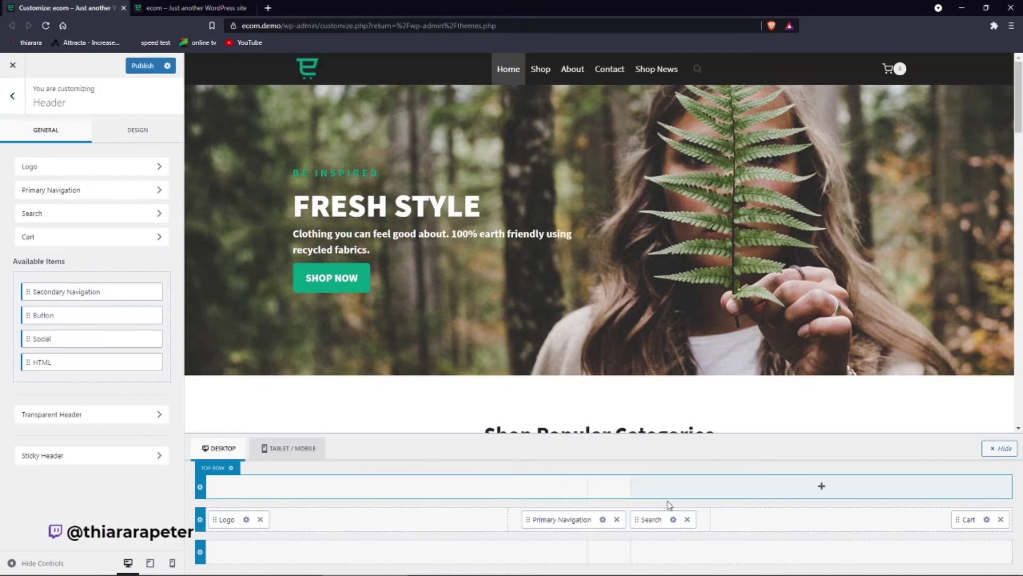
Step: Try the Social item in the desktop header's main row between Search and Cart, and remove it again
left_click(785, 519)
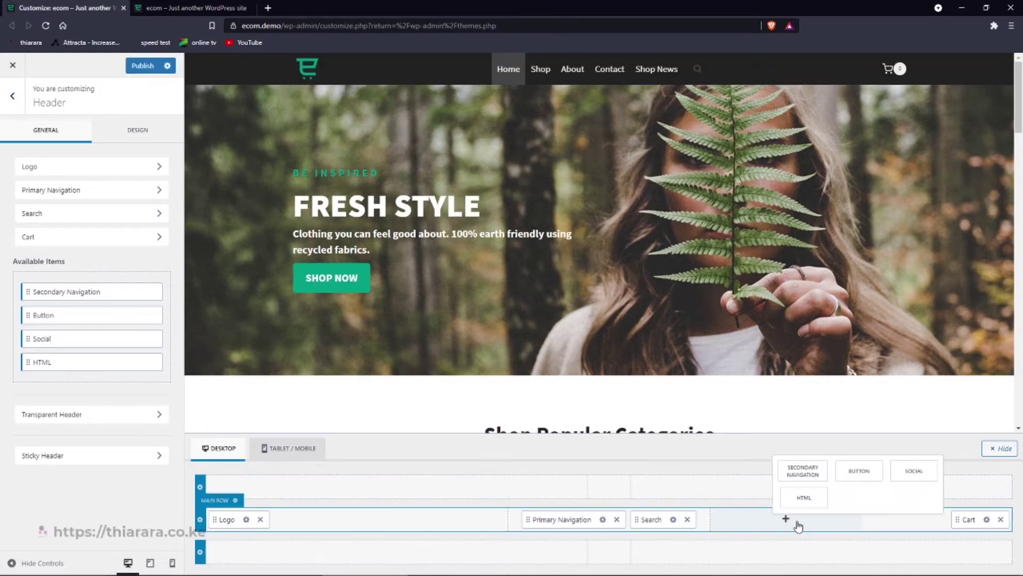
left_click(916, 472)
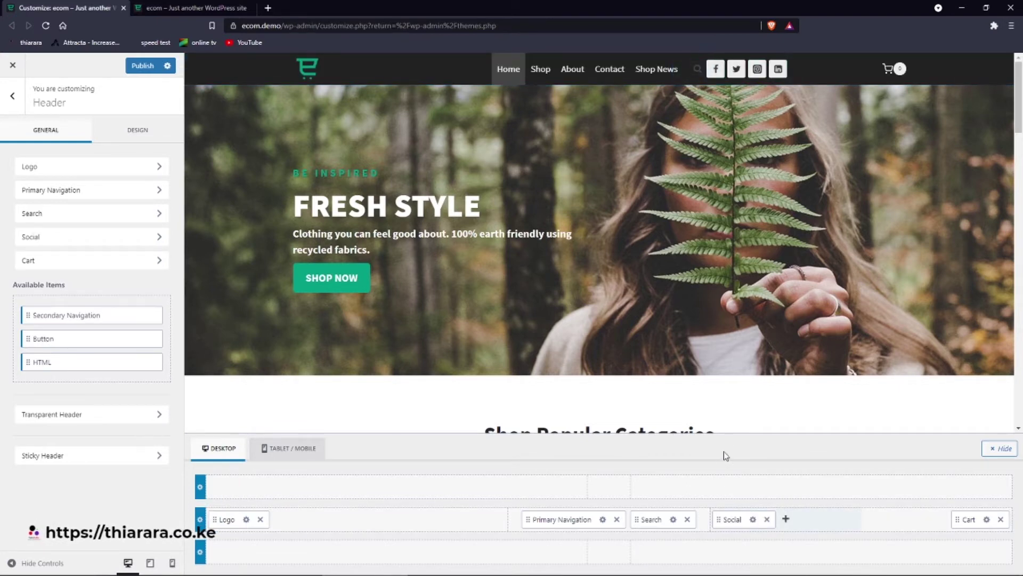
left_click(767, 519)
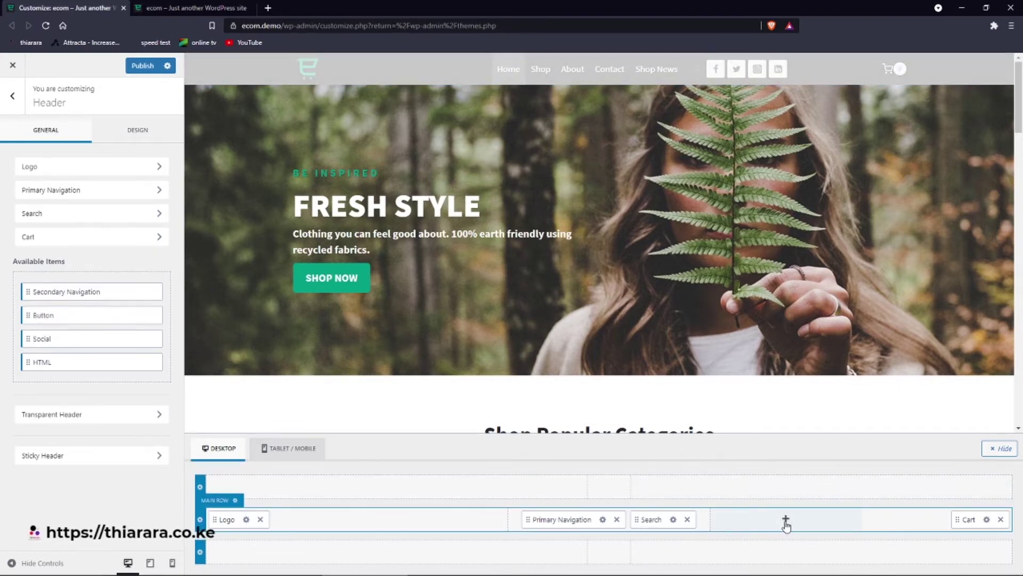
Step: Add a Button item between Search and Cart in the desktop header's main row and label it "Contact us"
left_click(786, 520)
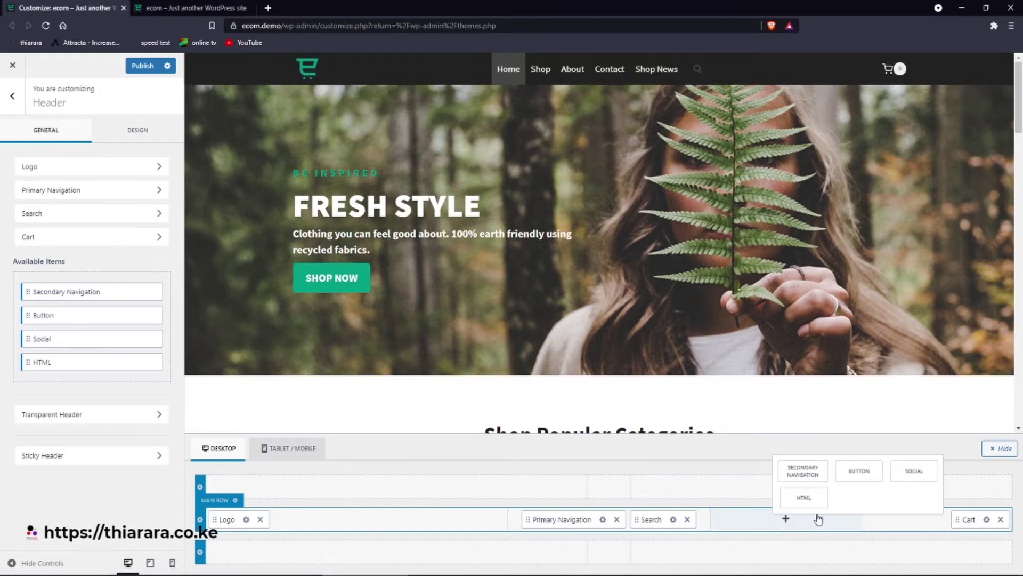
left_click(870, 470)
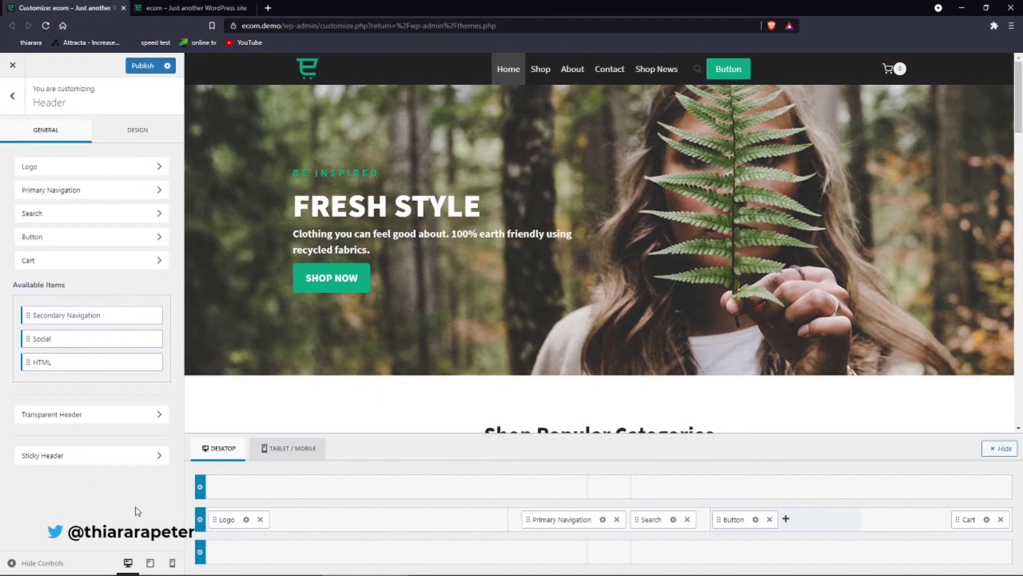
left_click(756, 520)
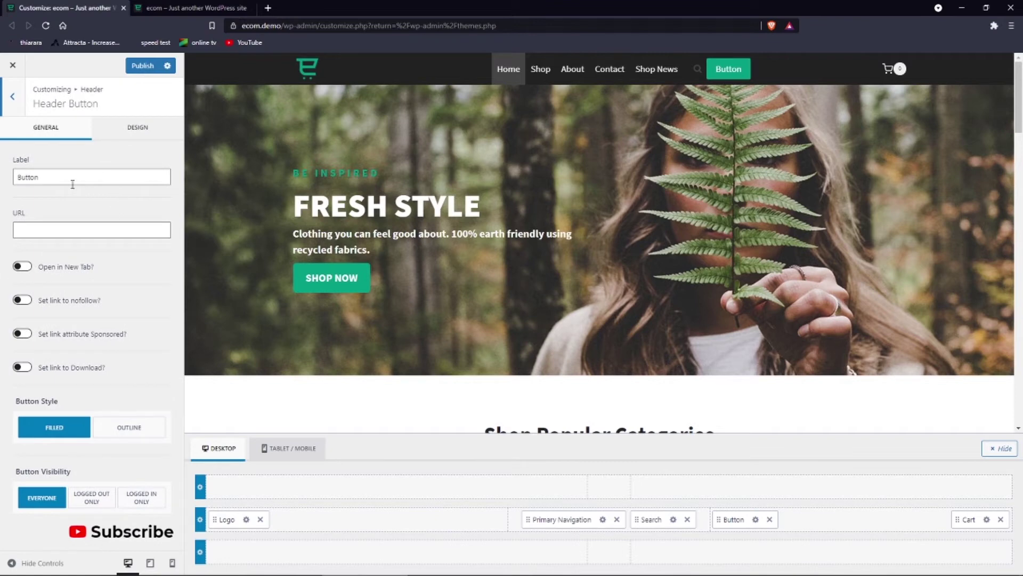
left_click_drag(72, 184, 20, 177)
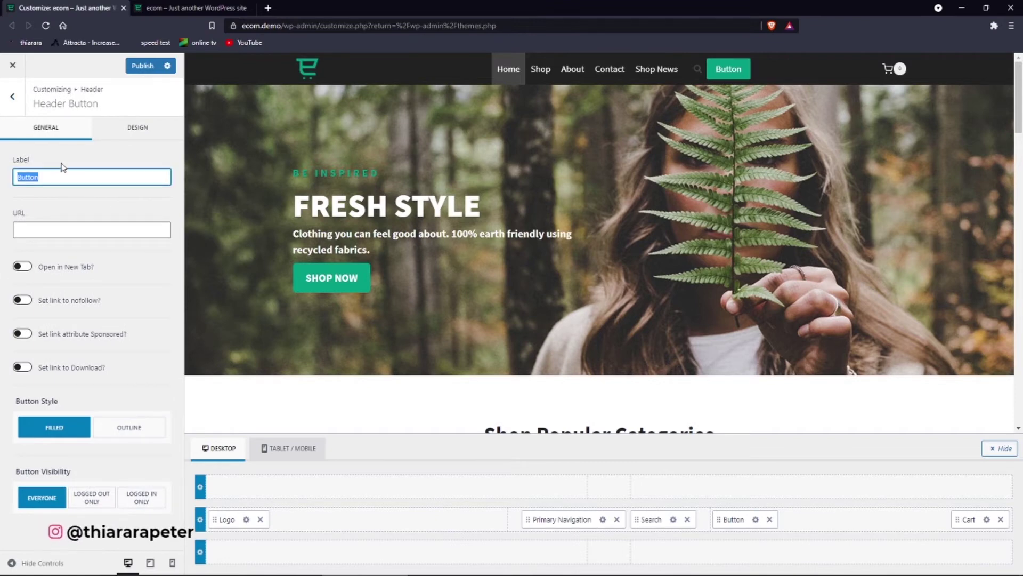
Step: Copy the Contact page's address from the live site into the header button's URL and set the link to open in a new tab
left_click(49, 228)
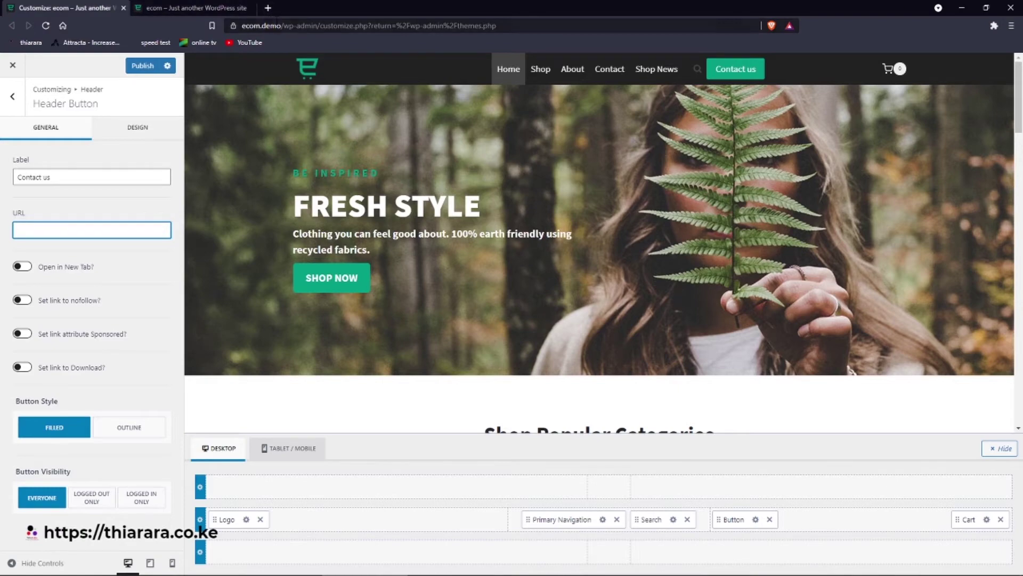
left_click(203, 8)
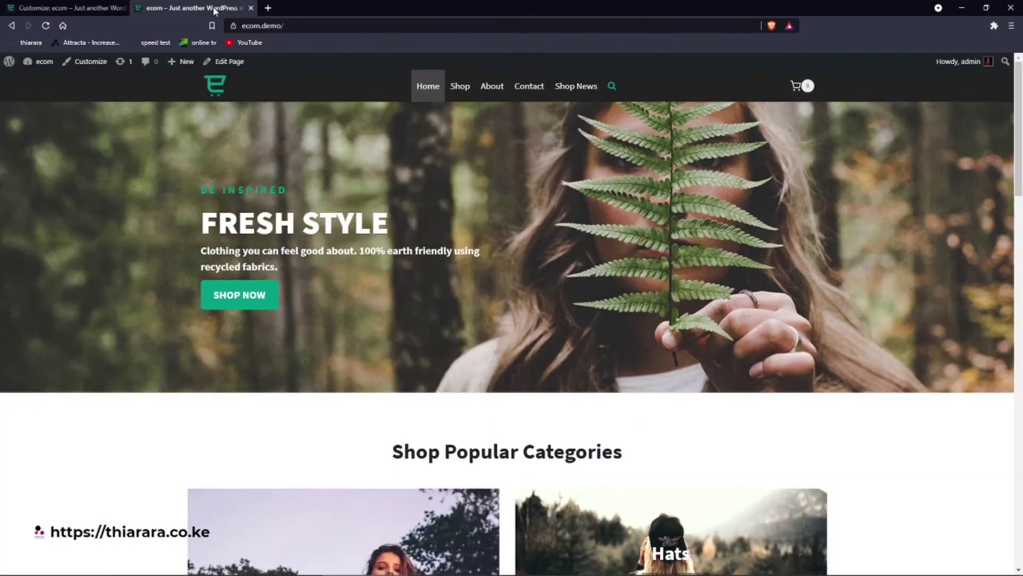
left_click(521, 87)
left_click(316, 27)
key("ctrl+c")
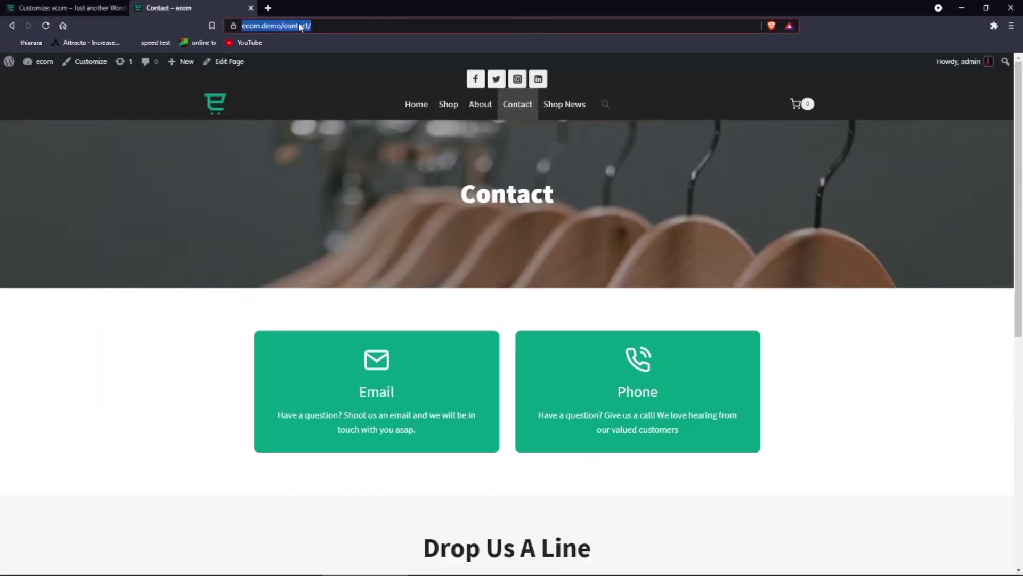
right_click(297, 26)
left_click(320, 80)
key("ctrl+shift+Tab")
left_click(64, 235)
key("ctrl+v")
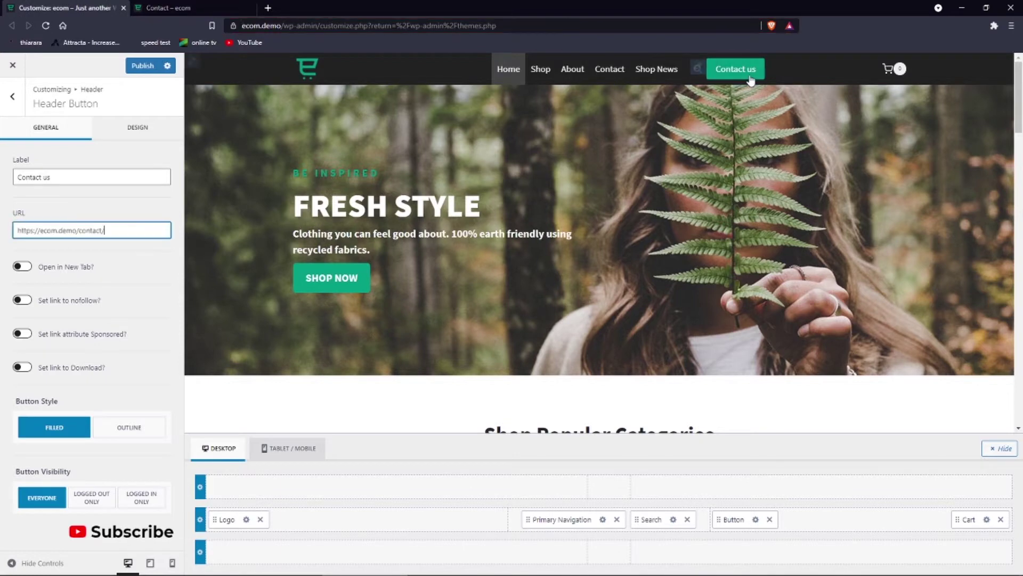
left_click(22, 266)
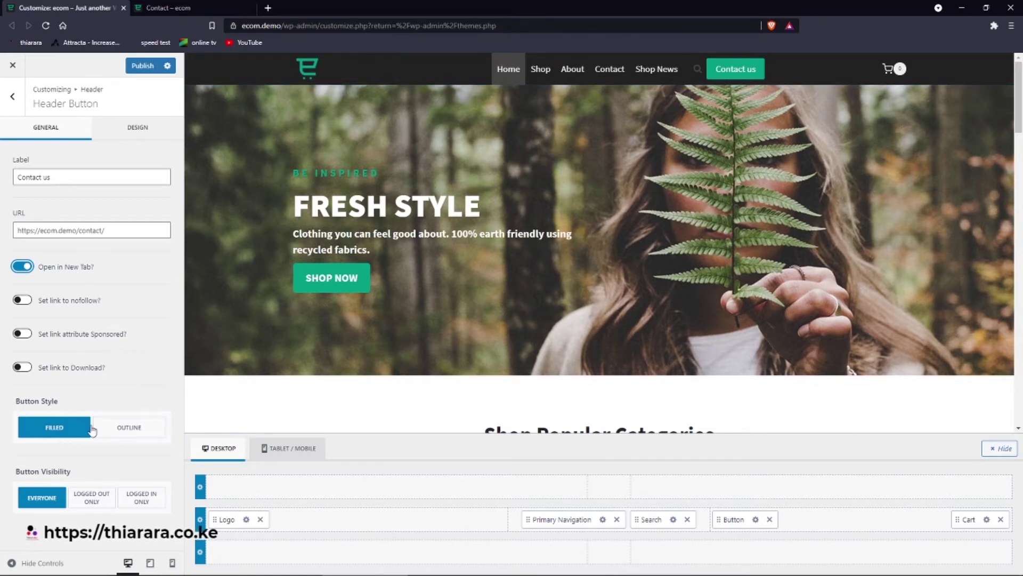
Step: Try the Outline style on the header button with the palette's first green as its initial text color
left_click(130, 431)
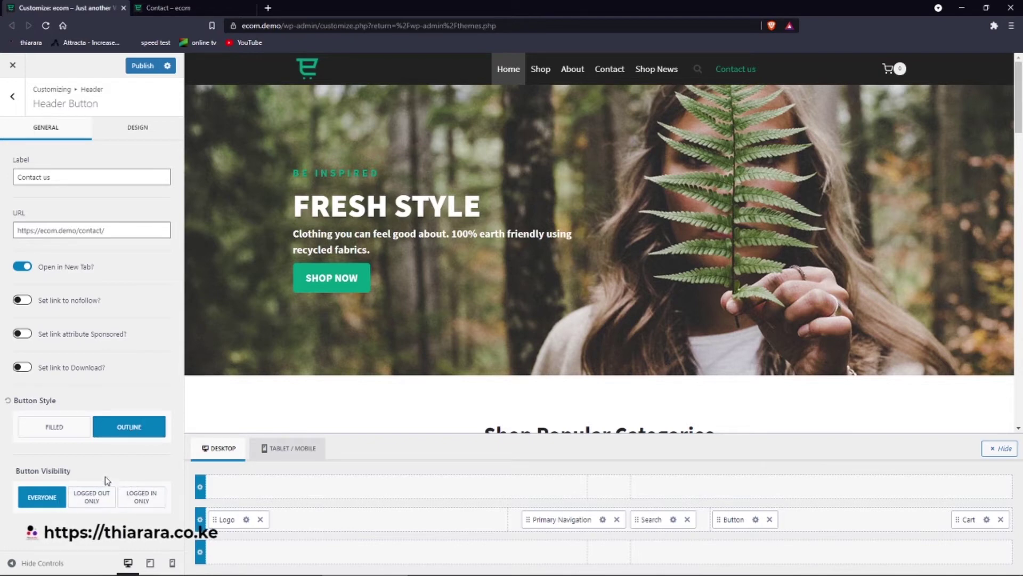
left_click(138, 127)
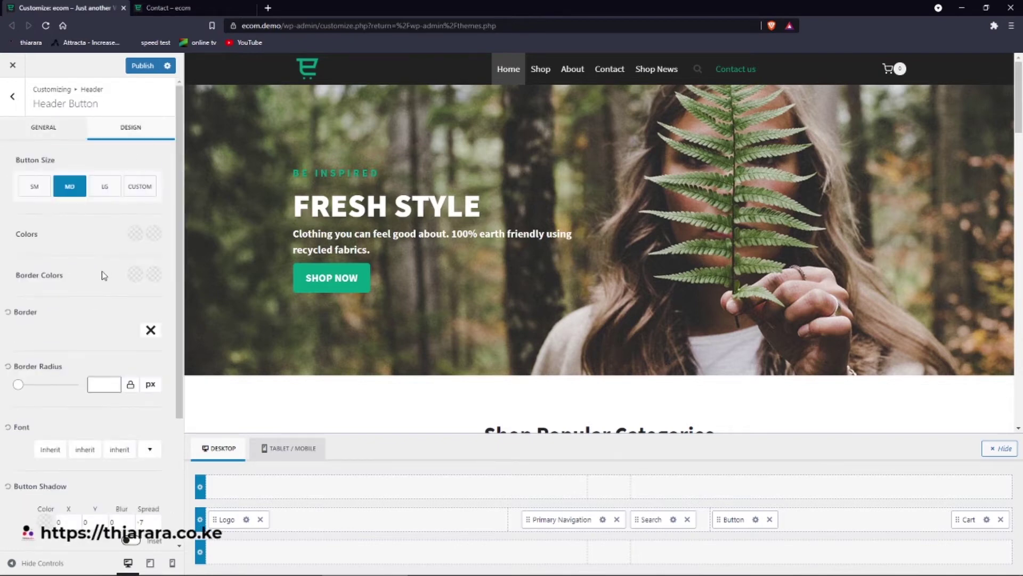
left_click(136, 233)
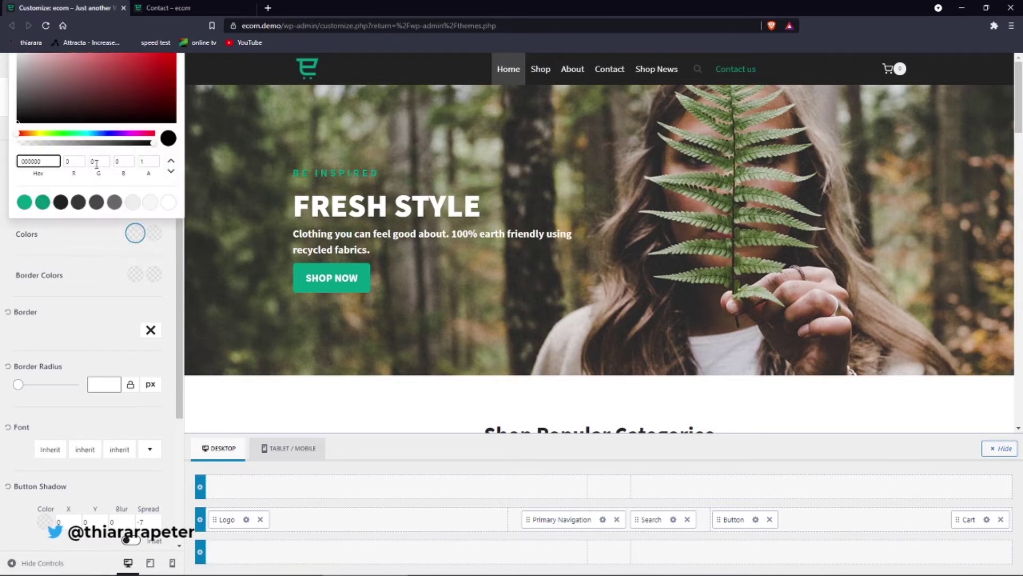
left_click(26, 202)
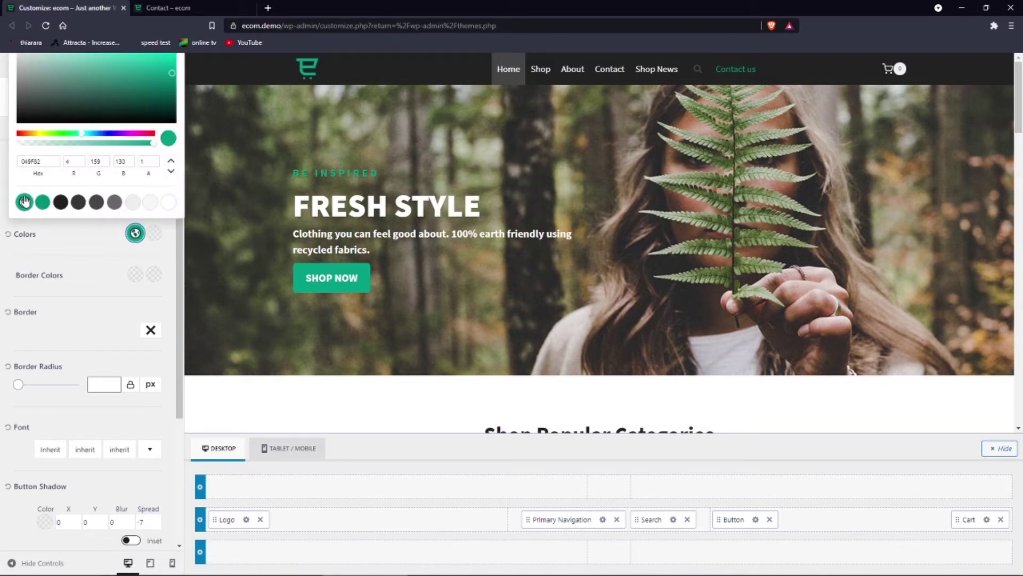
Step: Set the header button's hover text color to white (FFFFFF)
left_click(154, 233)
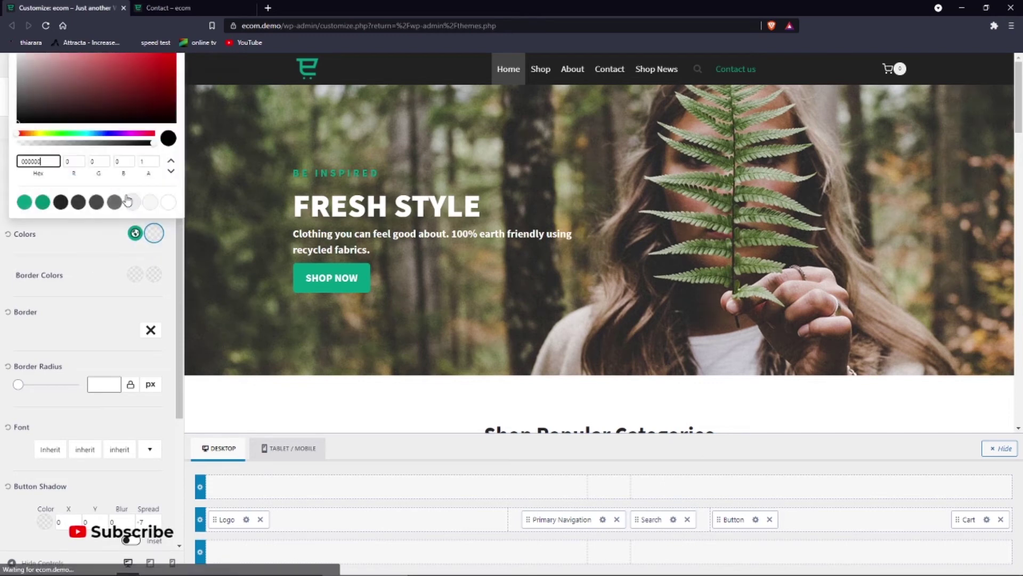
left_click(126, 107)
left_click(130, 86)
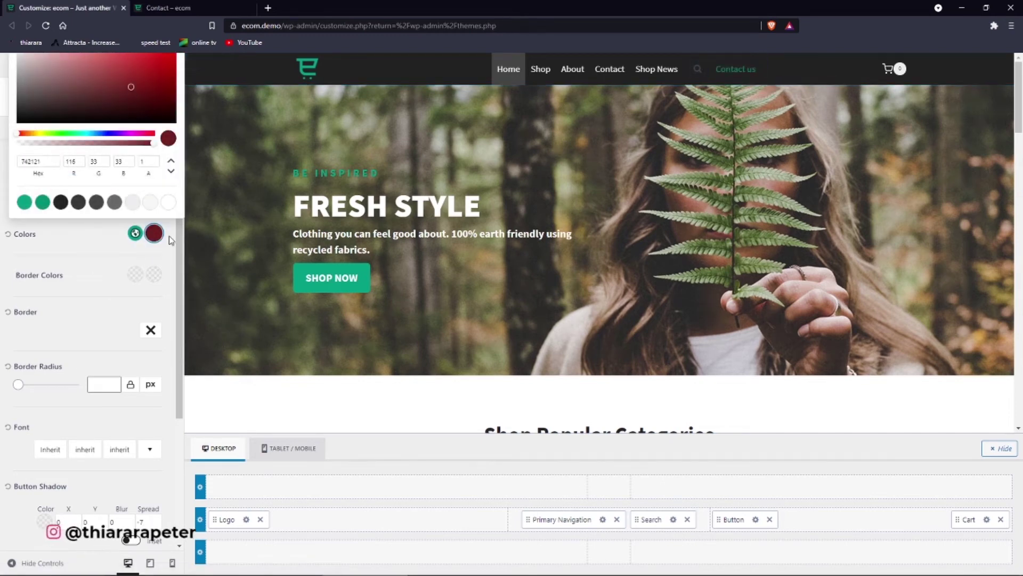
left_click(48, 161)
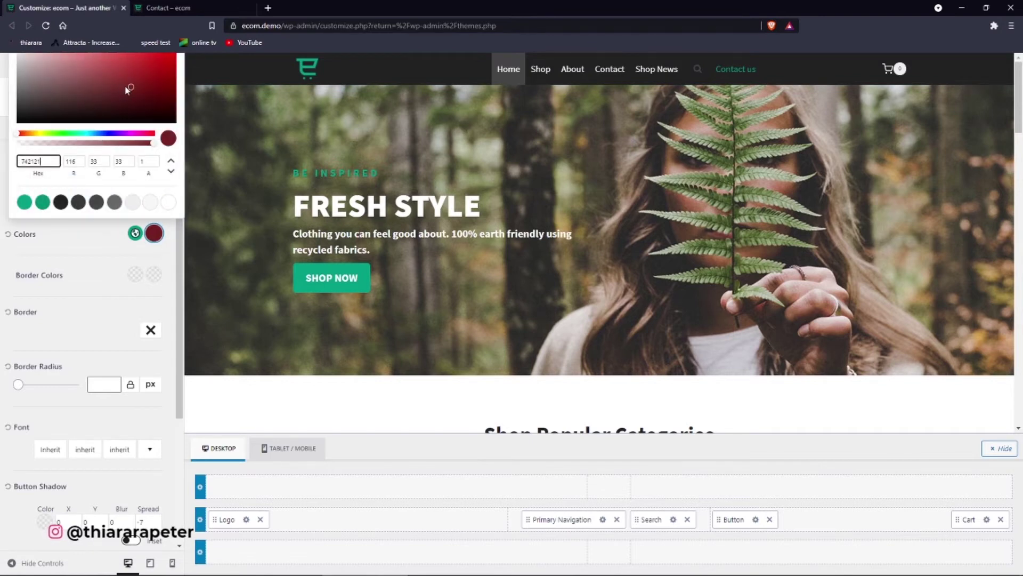
key("ctrl+a")
key("BackSpace")
key("ctrl+a")
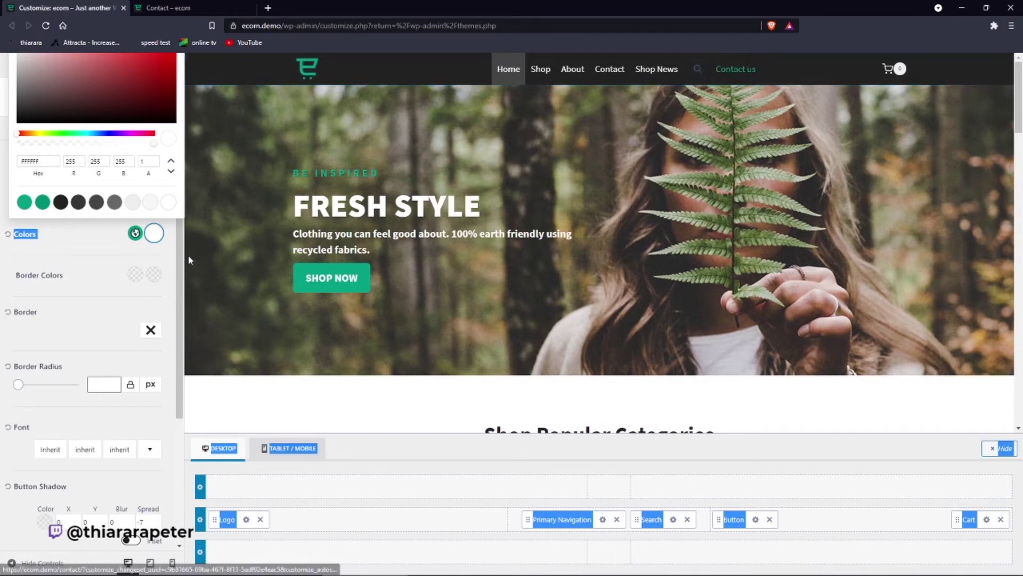
left_click(79, 255)
Step: Set the header button's border colors to black initially and red (FD0E0E) on hover, and check the available border line styles
left_click(135, 275)
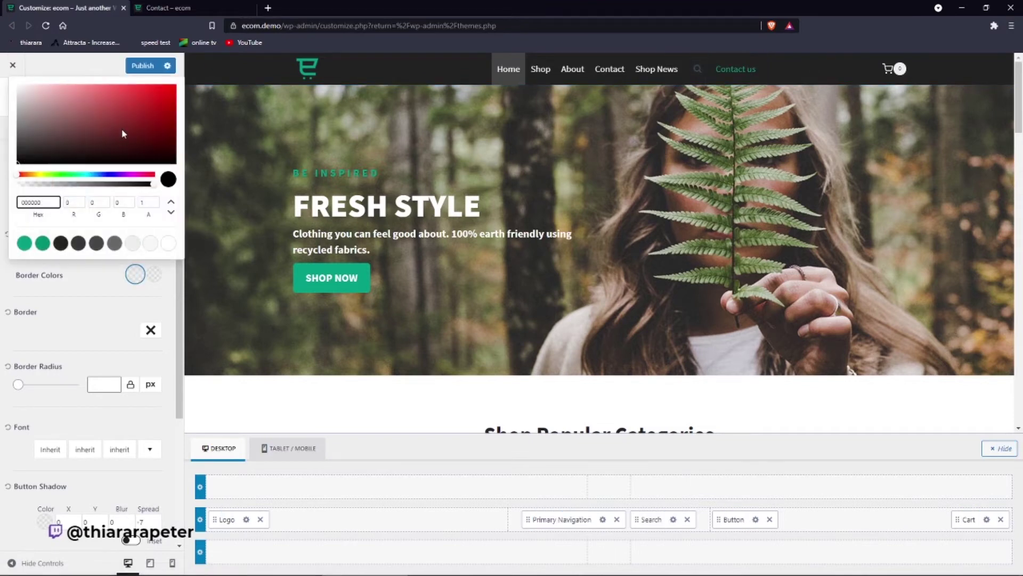
left_click(174, 86)
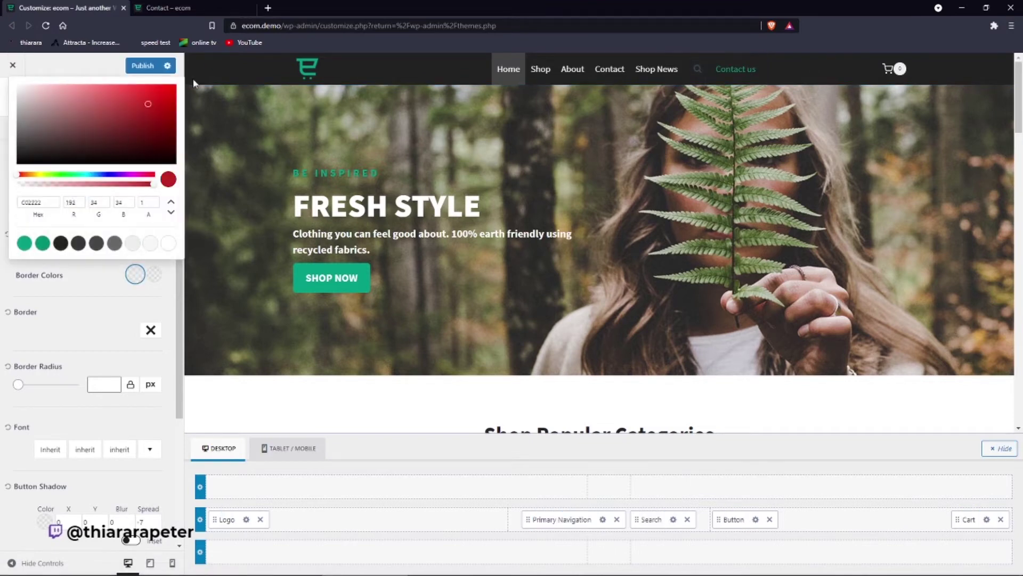
left_click(154, 274)
left_click(158, 112)
left_click_drag(159, 110, 570, 84)
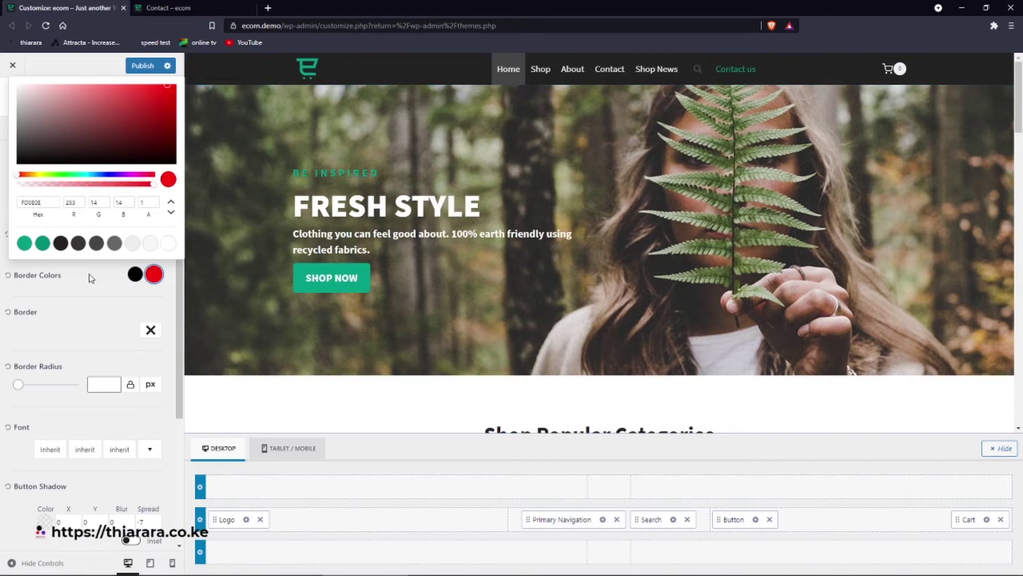
left_click(151, 330)
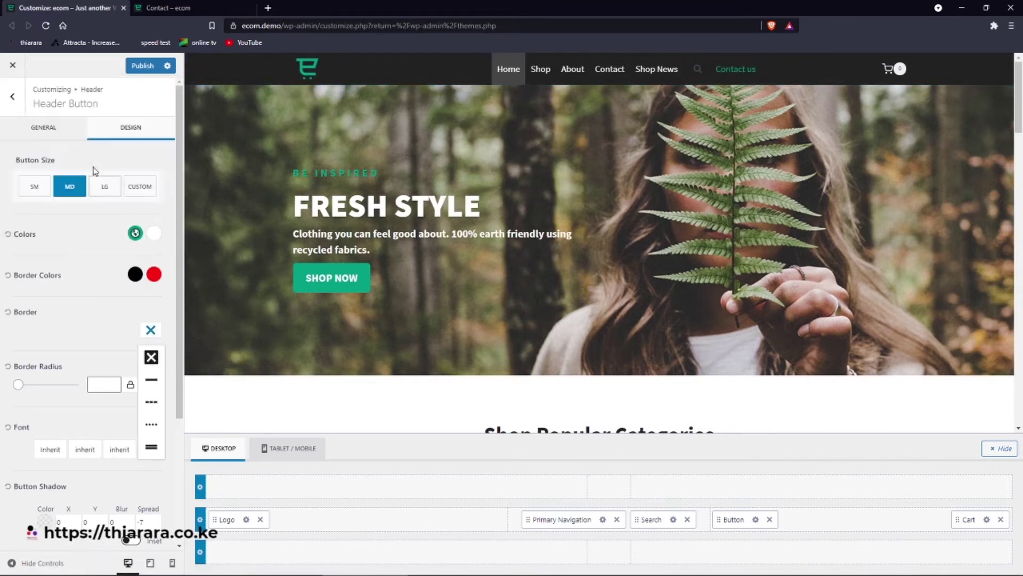
left_click(108, 332)
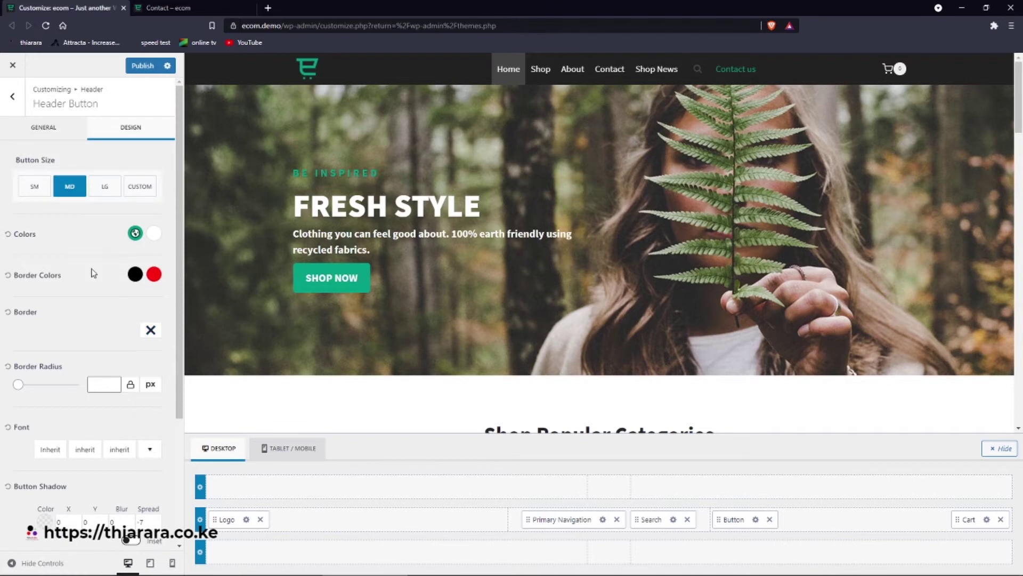
Step: Compare the header button's Filled style with Outline, leaving Outline selected
left_click(43, 130)
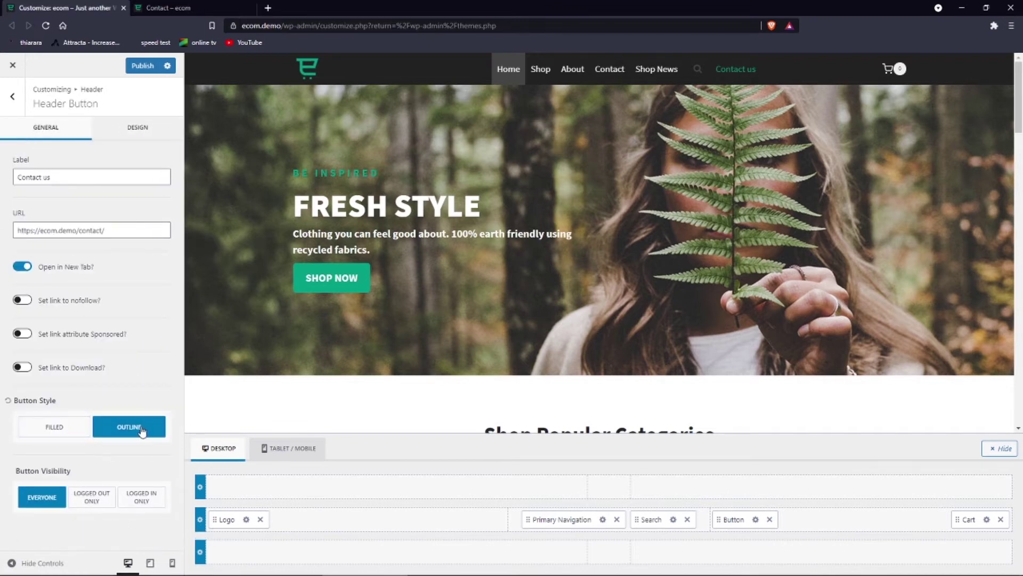
left_click(71, 426)
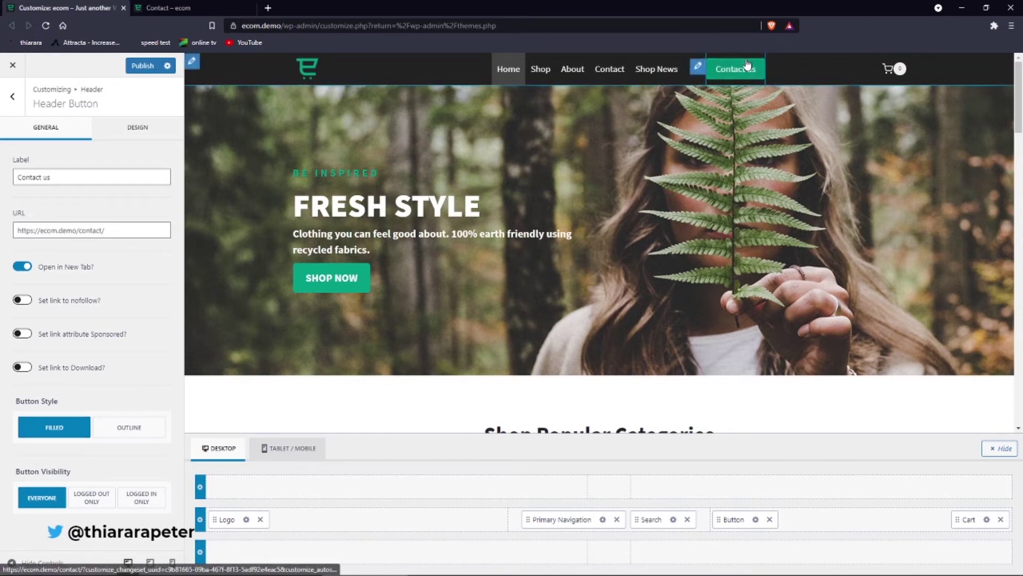
left_click(141, 427)
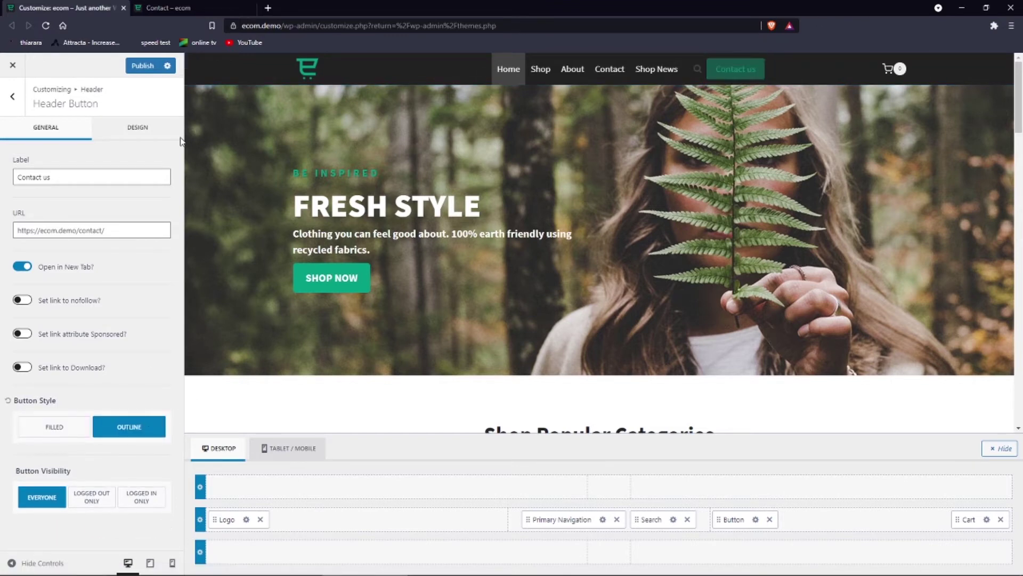
Step: Set the header button's border radius to 50 px and its button style to Filled
left_click(138, 130)
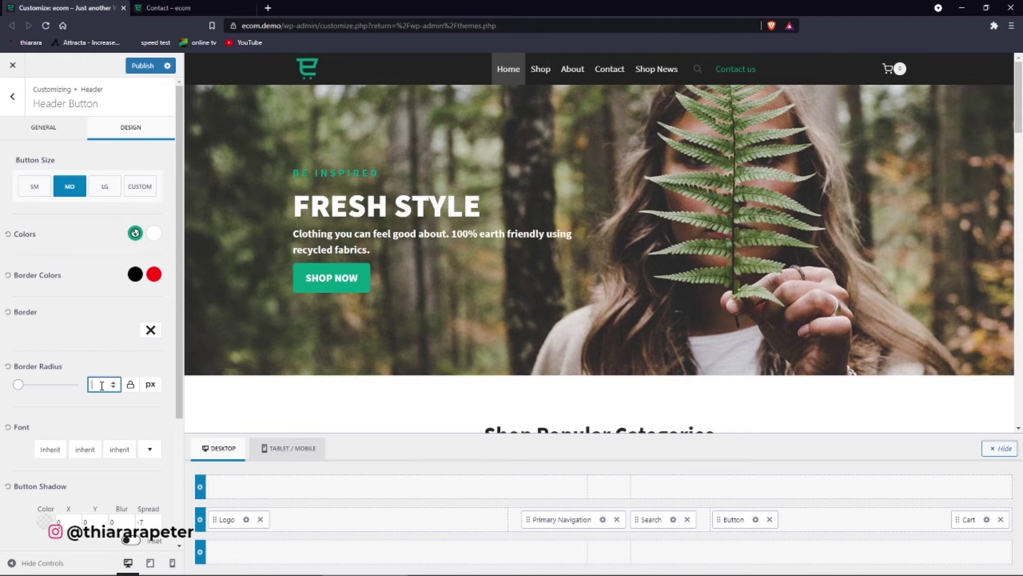
type("0")
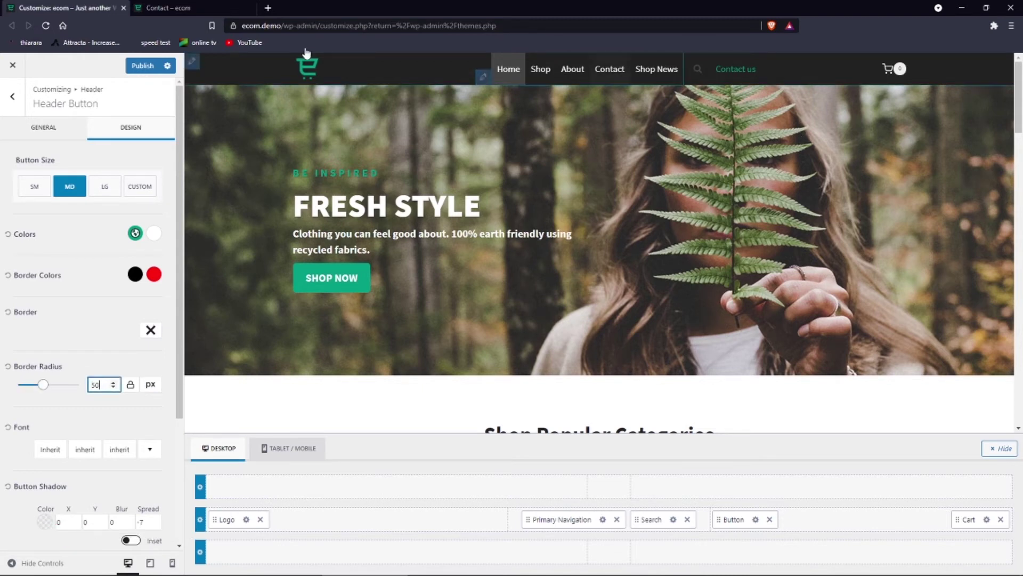
left_click(59, 137)
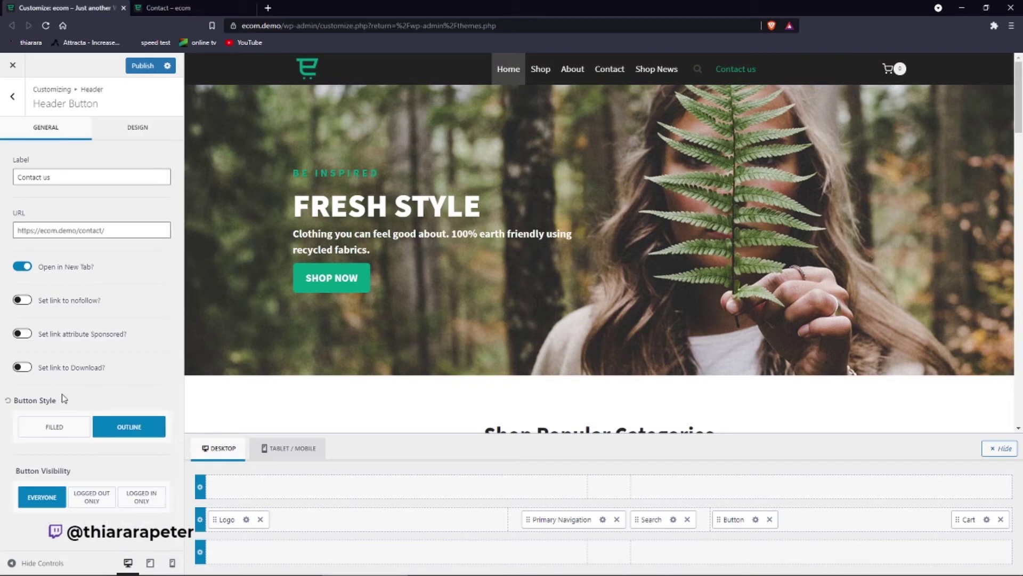
left_click(54, 427)
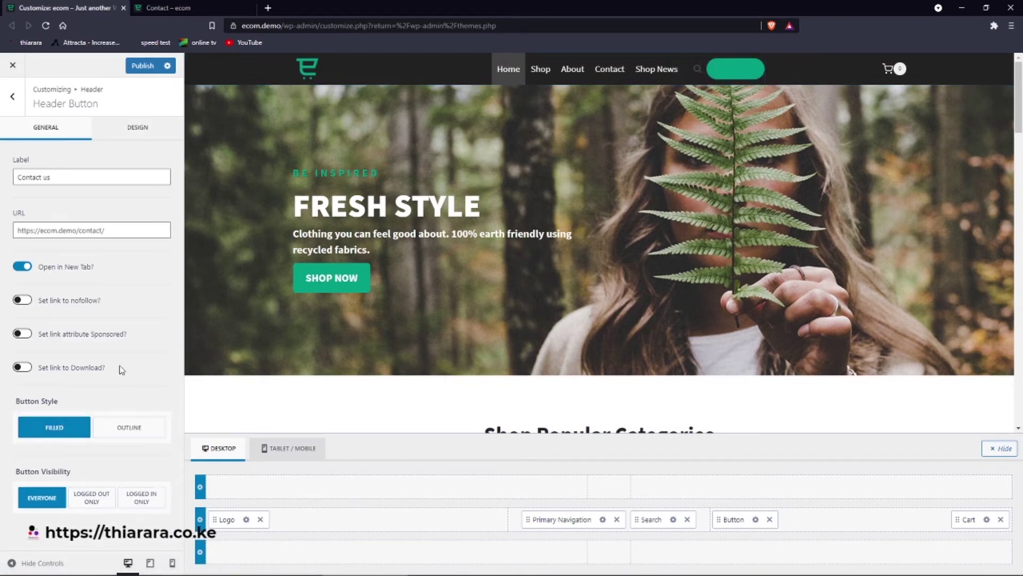
Step: Set the header button's initial text color to black (000000)
left_click(155, 144)
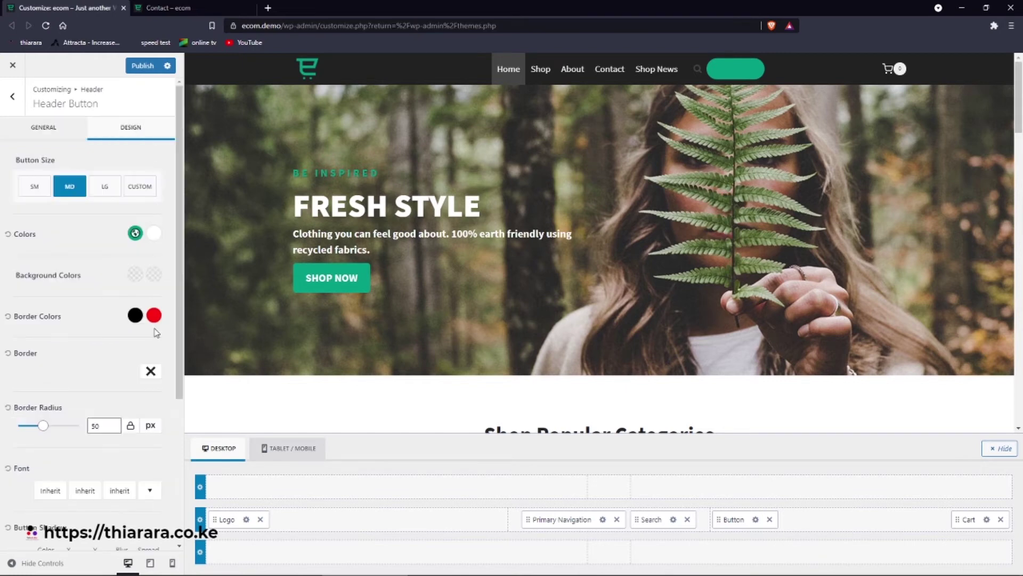
left_click(134, 234)
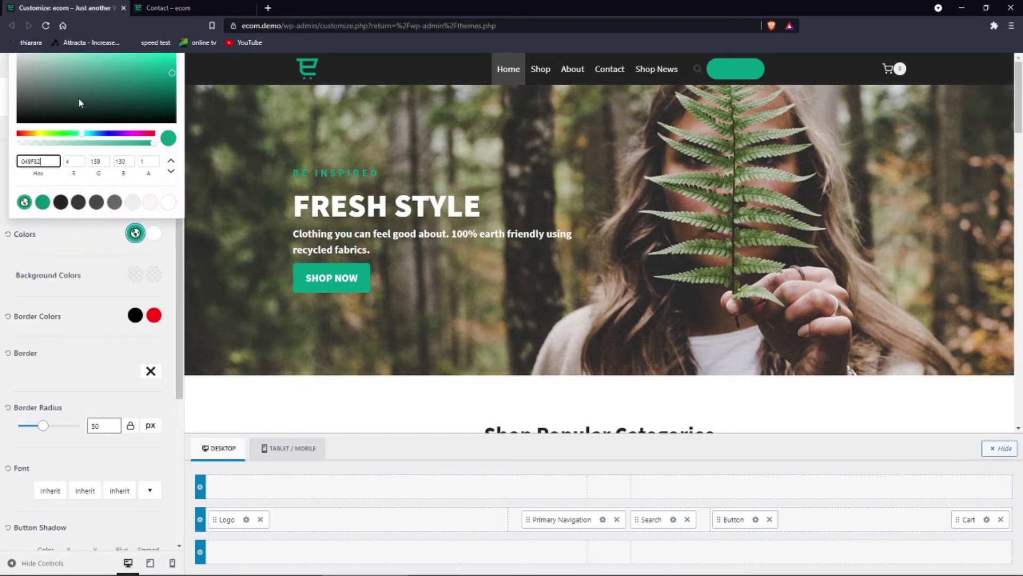
left_click_drag(78, 101, 19, 132)
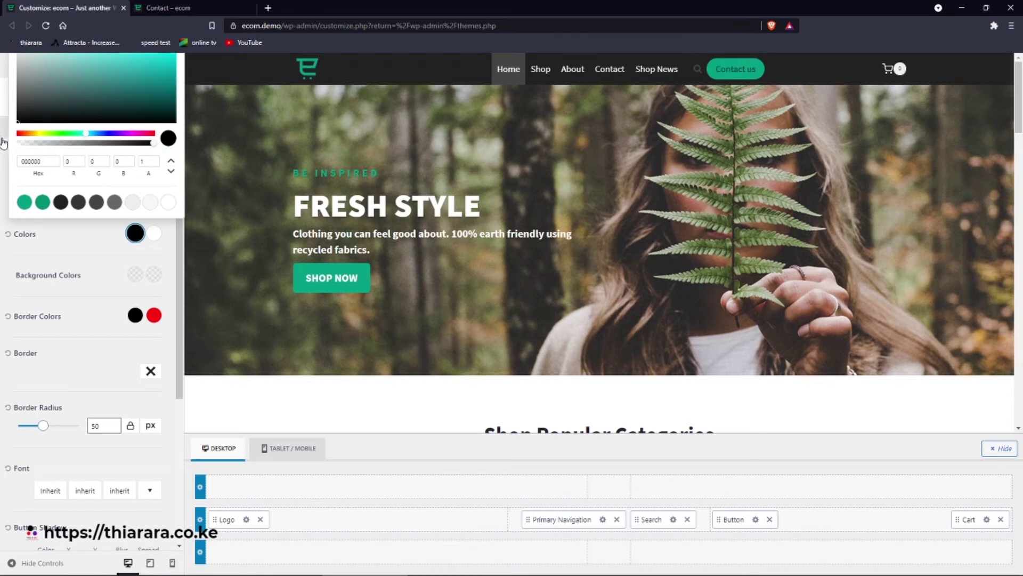
left_click(114, 241)
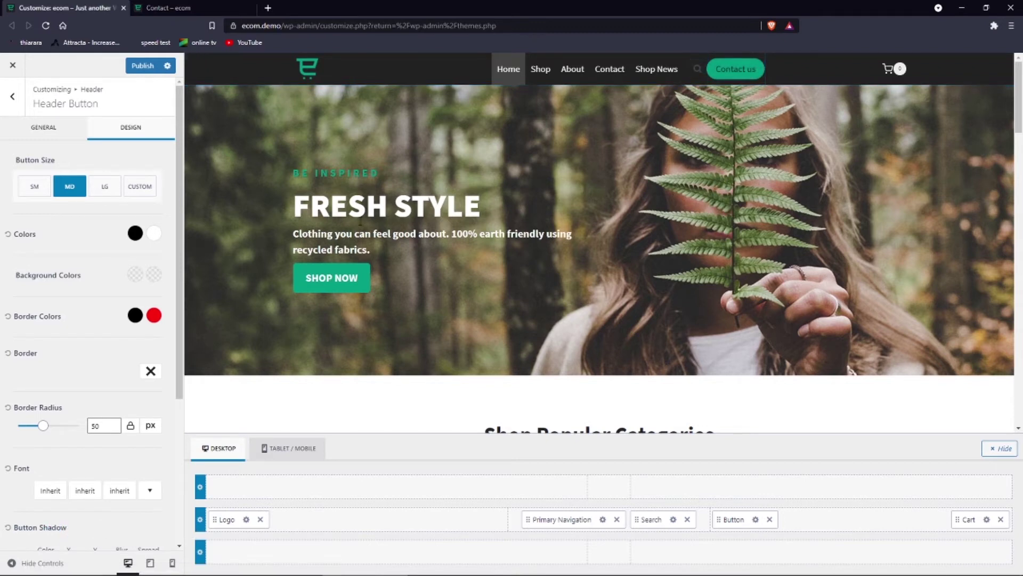
Step: Move the Button item to the end of the desktop header's main row, after Cart
scroll(103, 320, "down", 3)
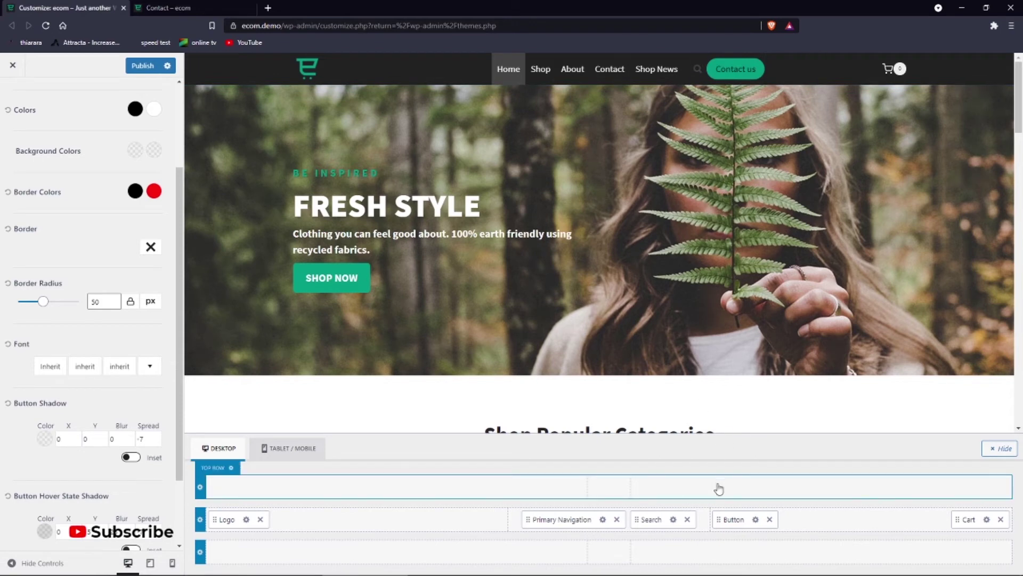
left_click_drag(733, 518, 985, 520)
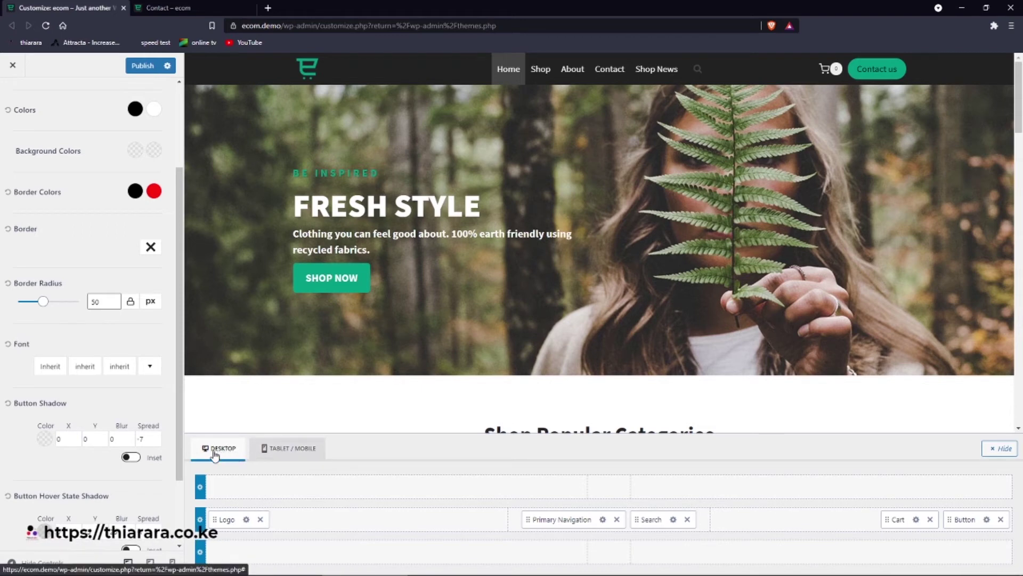
Step: Preview the header and home page in the tablet and mobile layouts, ending on the tablet view
left_click(298, 453)
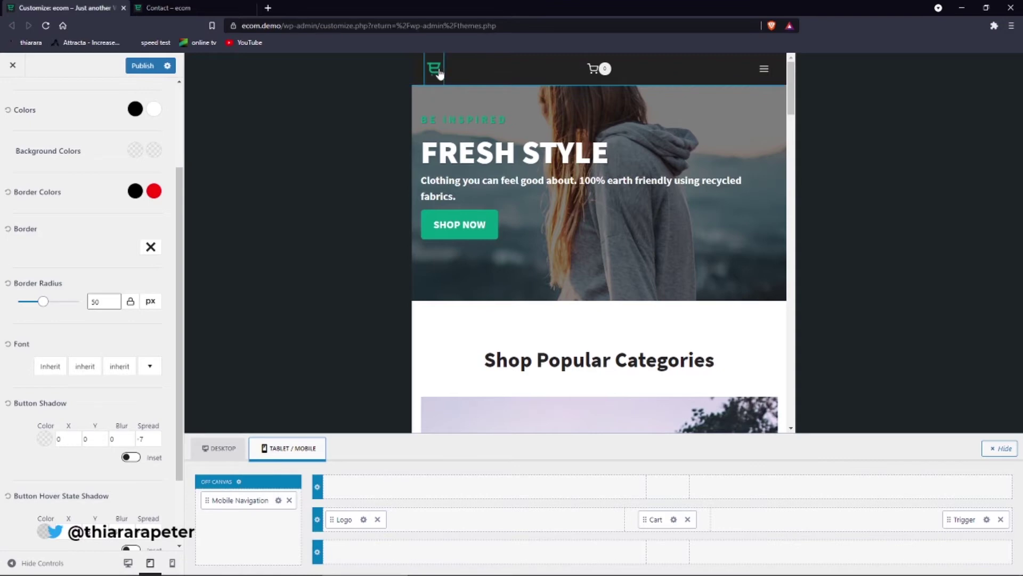
scroll(486, 103, "down", 5)
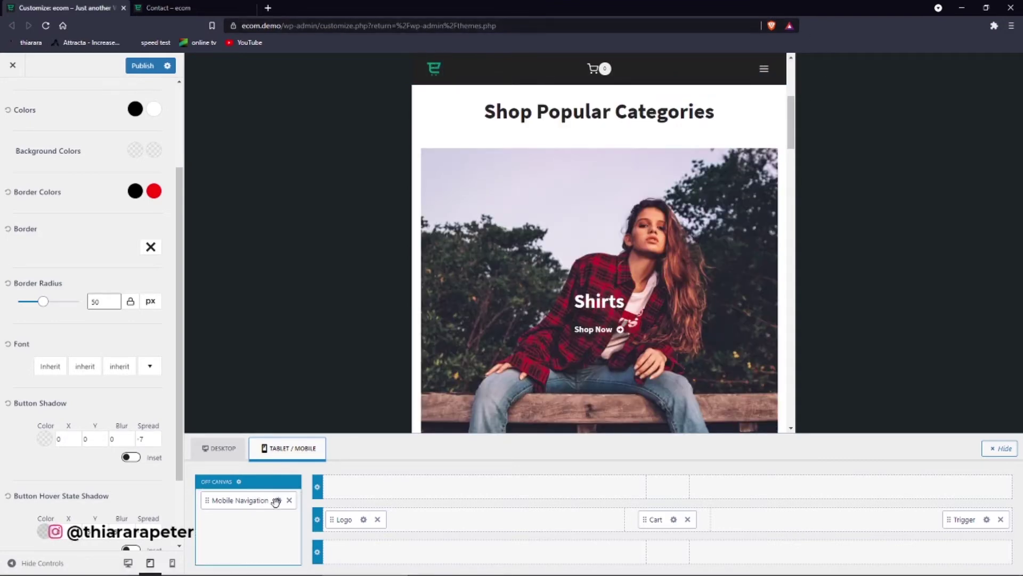
left_click(173, 564)
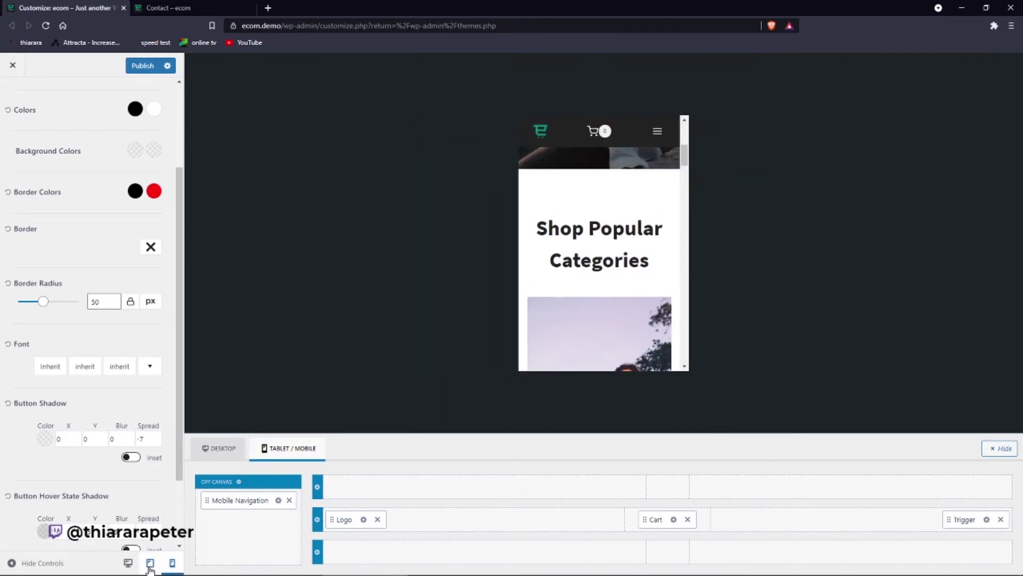
left_click(149, 568)
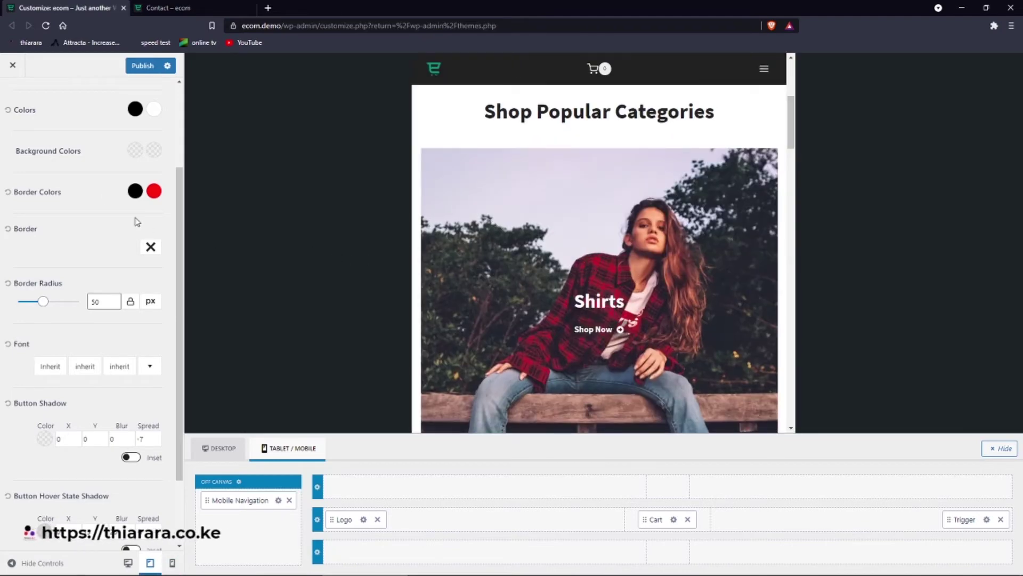
Step: Return to the Header settings and test opening and closing the off-canvas menu in the tablet preview
scroll(137, 222, "up", 3)
left_click(10, 97)
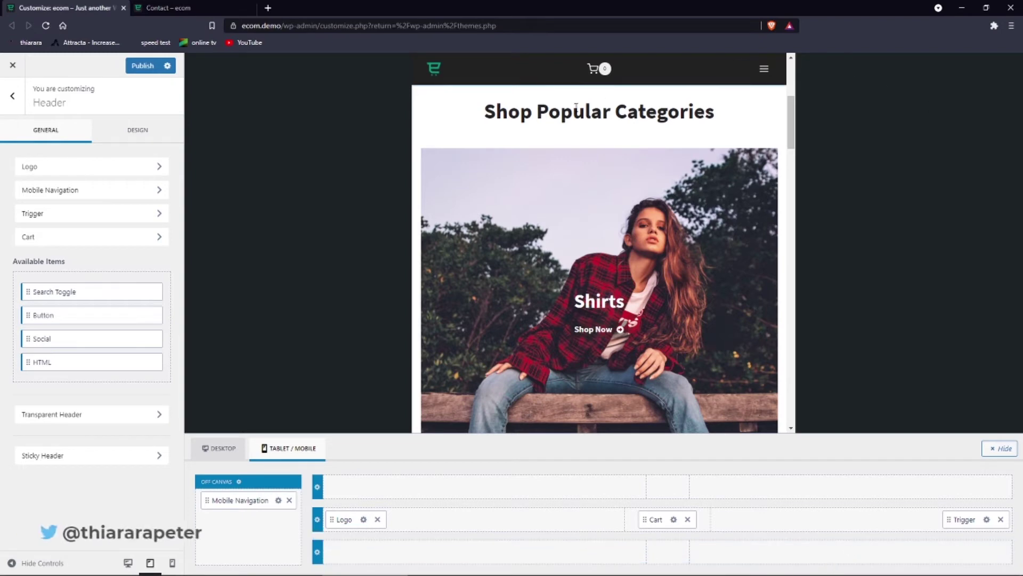
left_click(762, 68)
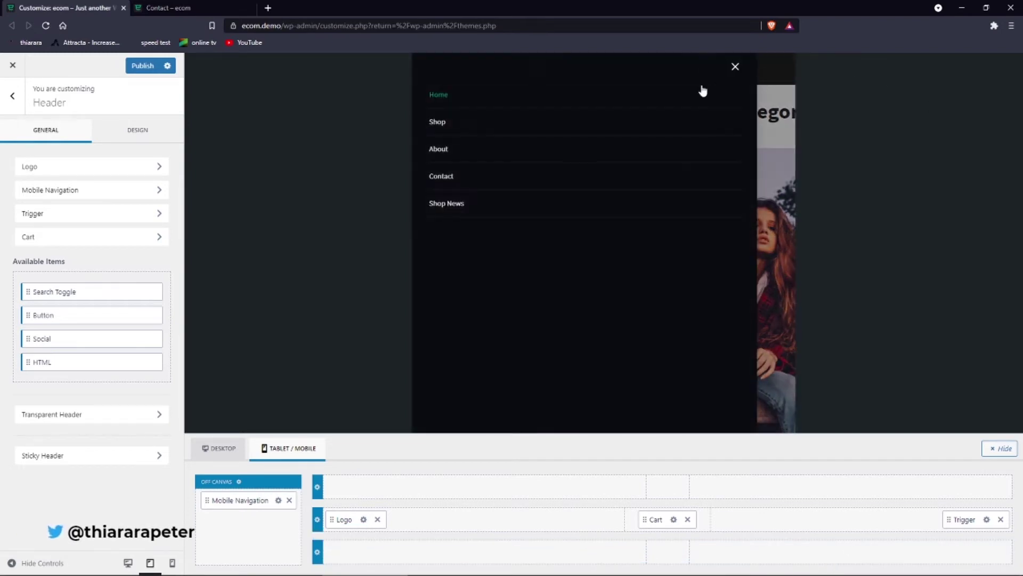
left_click(735, 66)
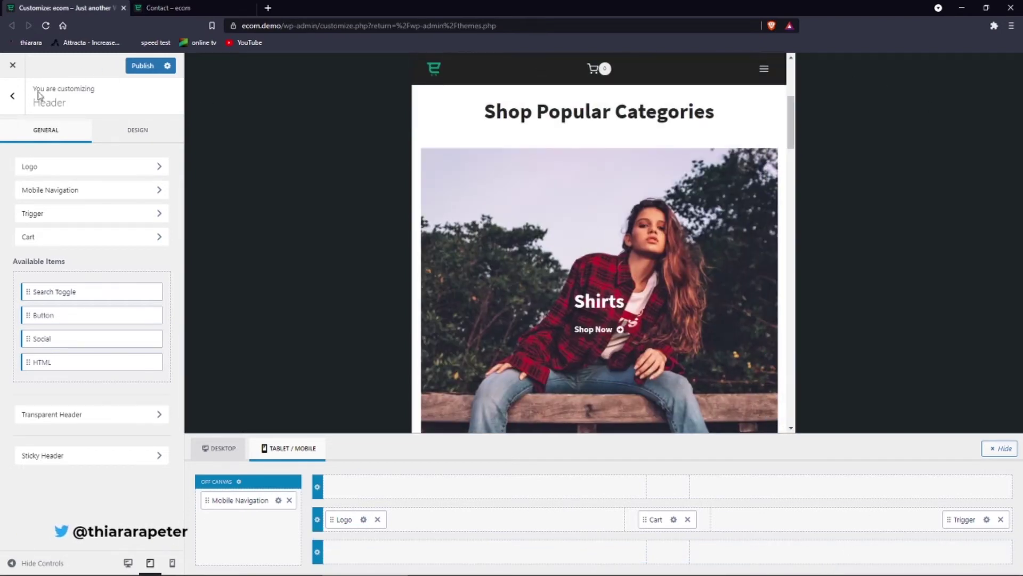
Step: Go to the Footer settings and remove the Resources navigation menu from the middle row's Widget 3
left_click(14, 106)
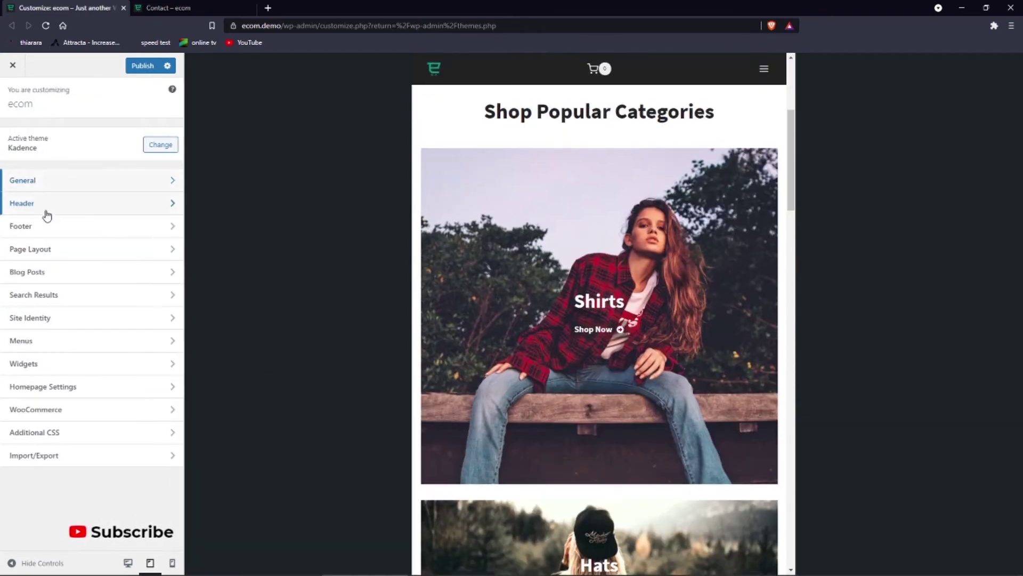
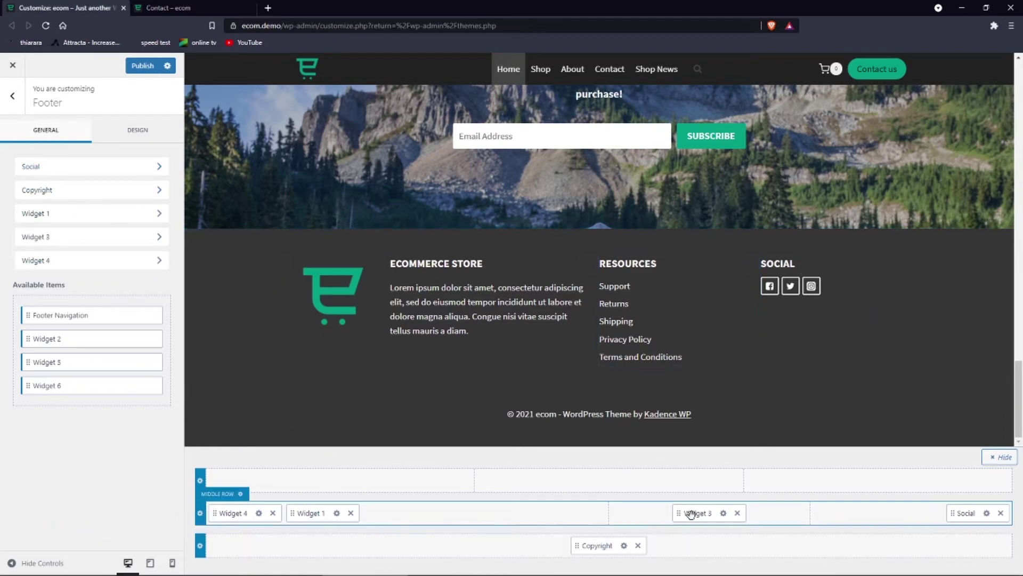
left_click(724, 513)
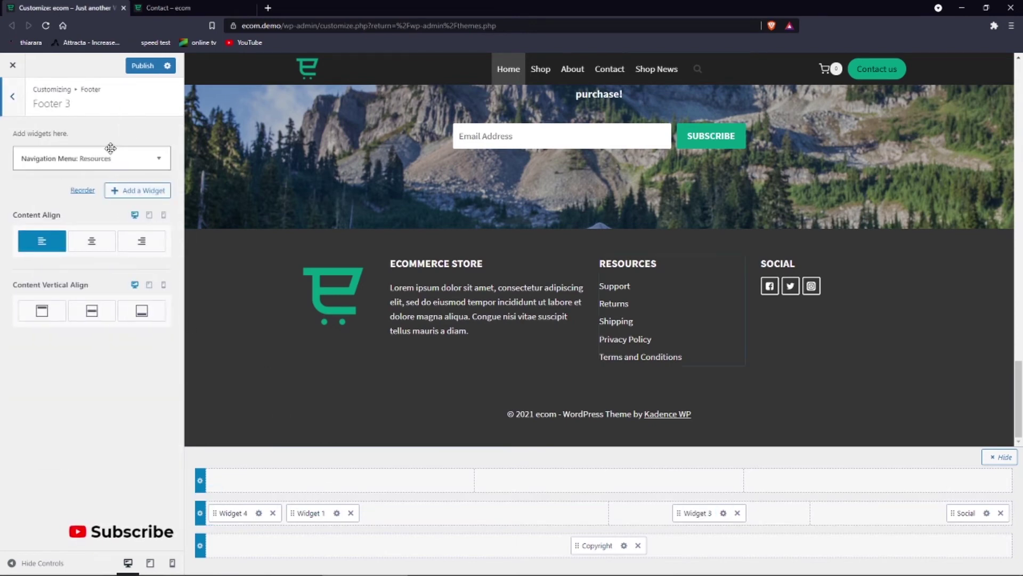
left_click(114, 160)
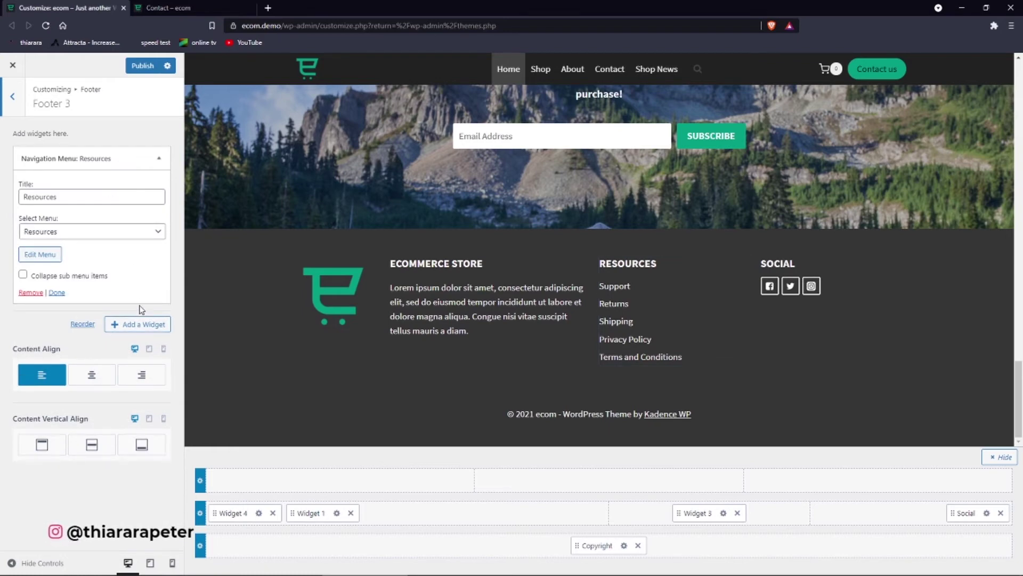
left_click(31, 293)
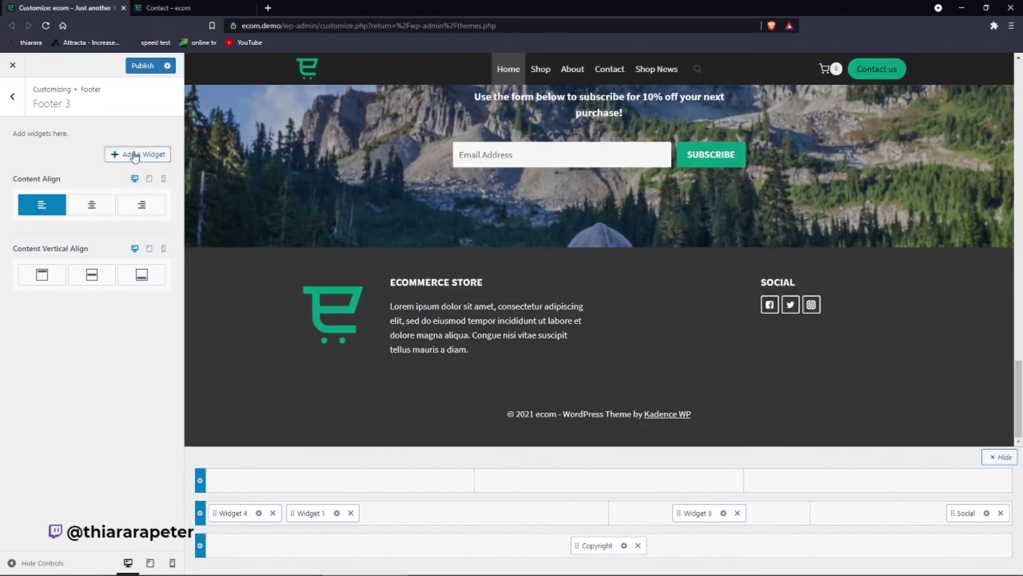
Step: Add a Product Categories widget to the Footer 3 area
left_click(133, 154)
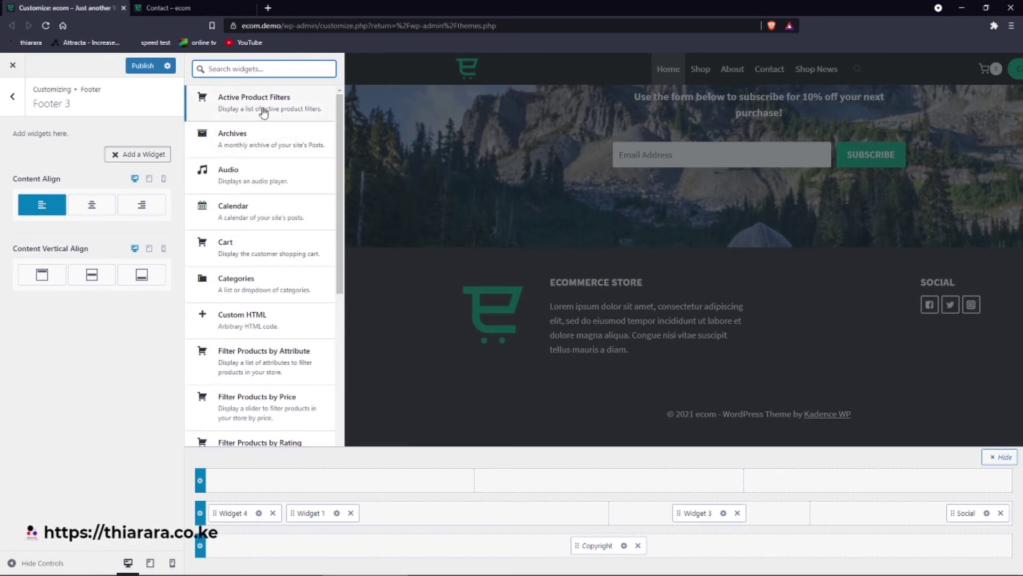
scroll(254, 263, "down", 5)
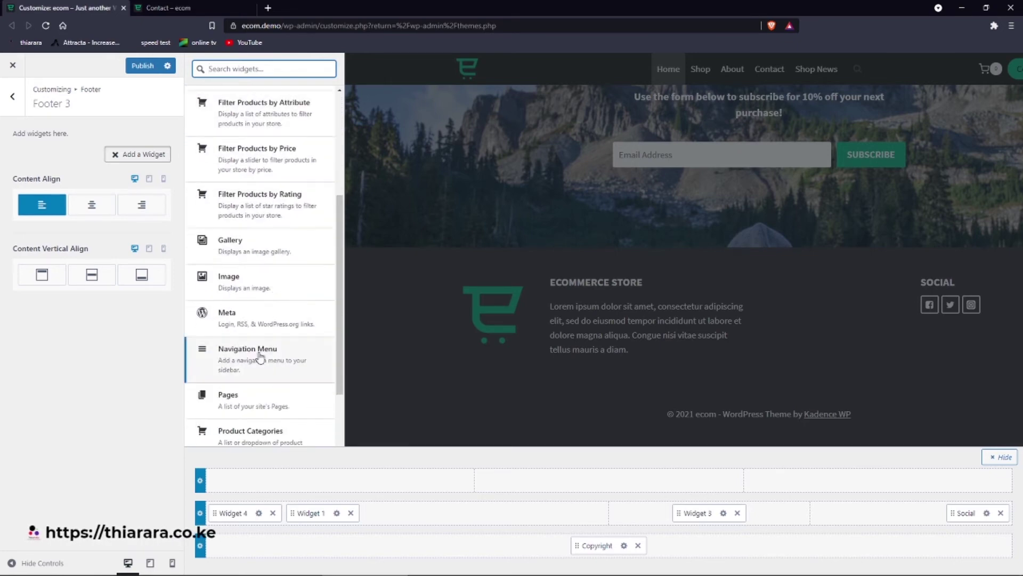
scroll(285, 201, "down", 5)
left_click(285, 201)
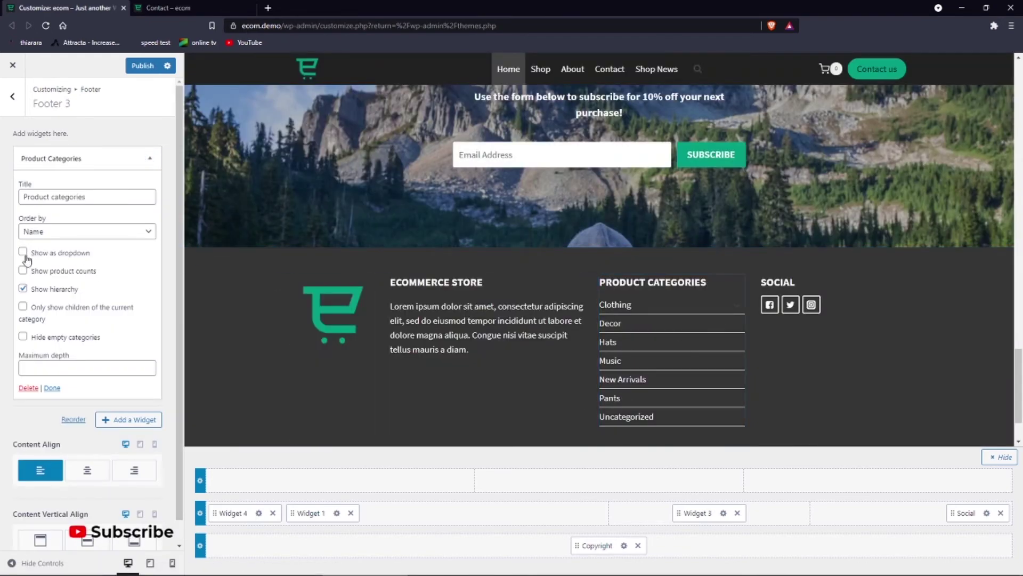
Step: Show the product categories as a dropdown with product counts, checking the category list in the footer preview
left_click(676, 309)
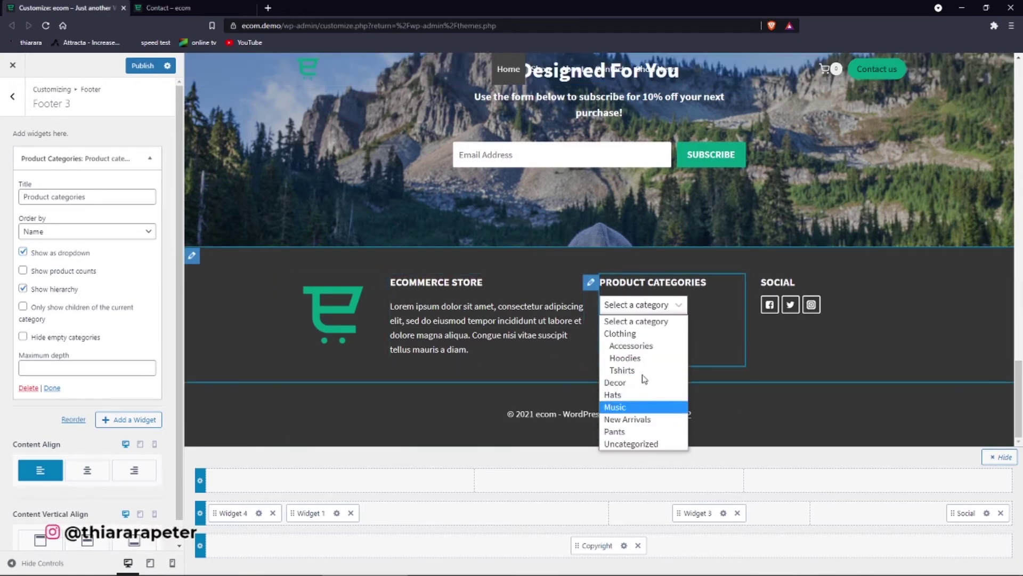
left_click(692, 308)
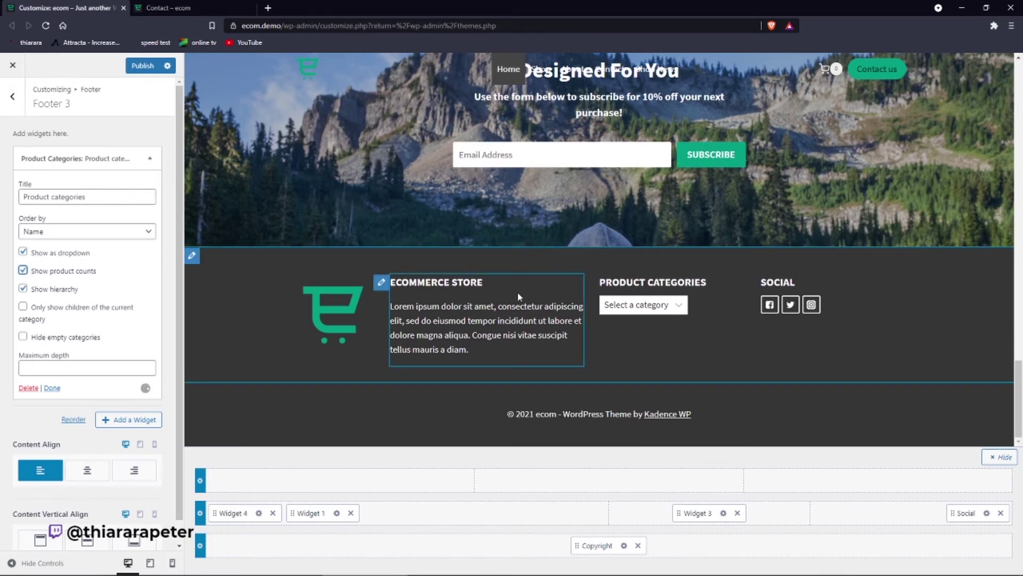
left_click(673, 301)
key("Escape")
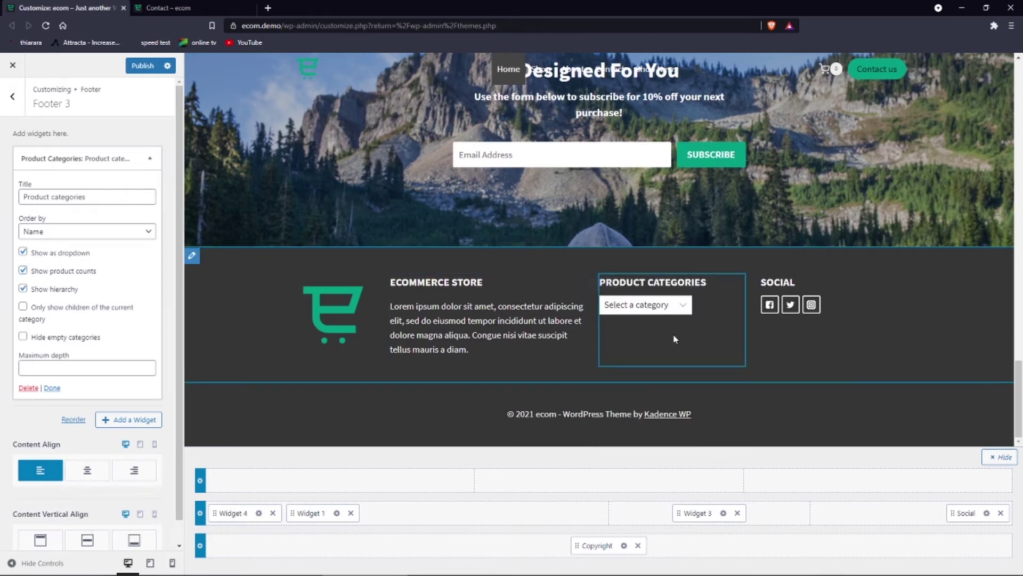
left_click(685, 308)
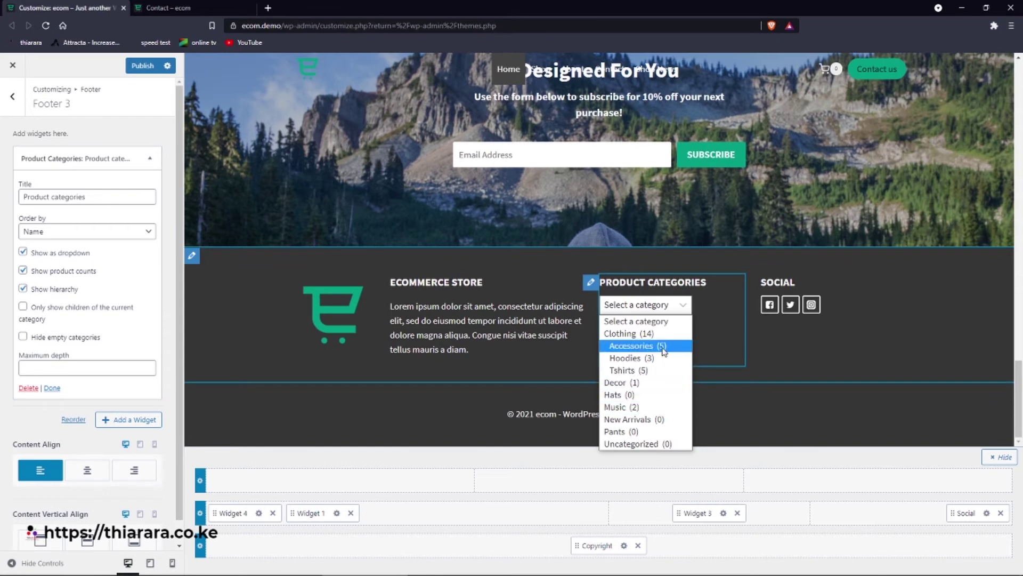
left_click(693, 317)
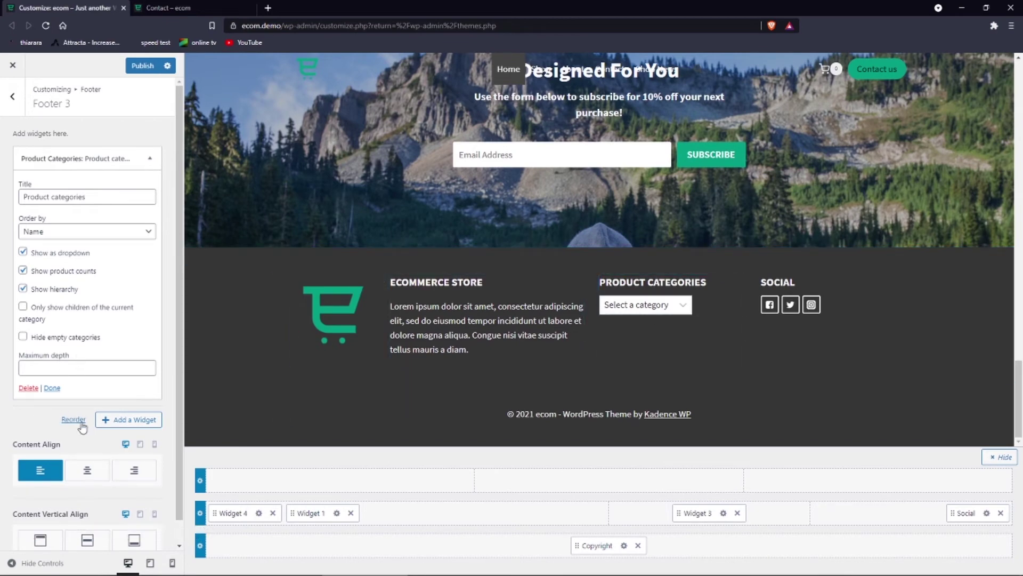
Step: Add a Product Search widget below Product Categories in the Footer 3 area
left_click(106, 420)
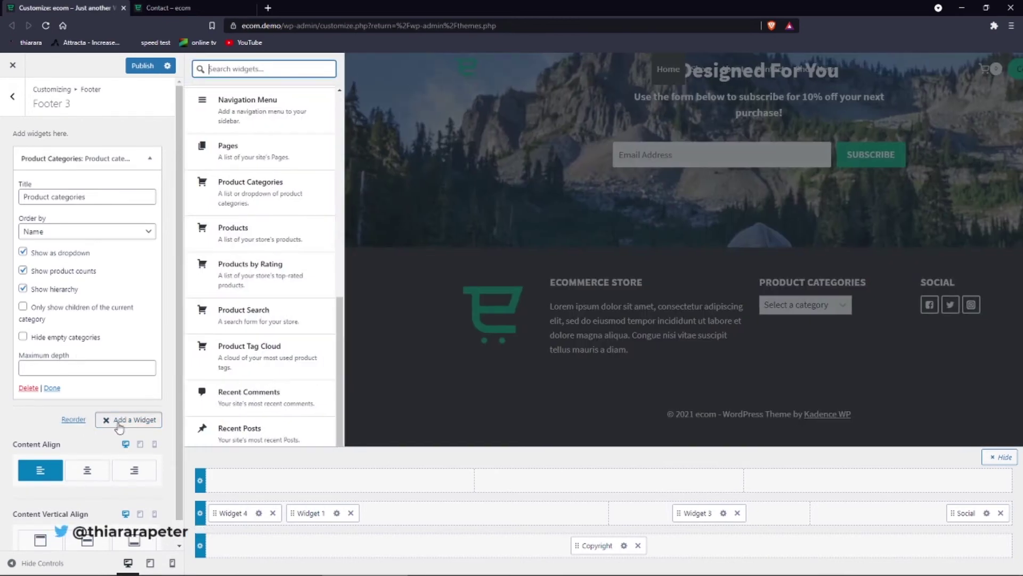
left_click(263, 317)
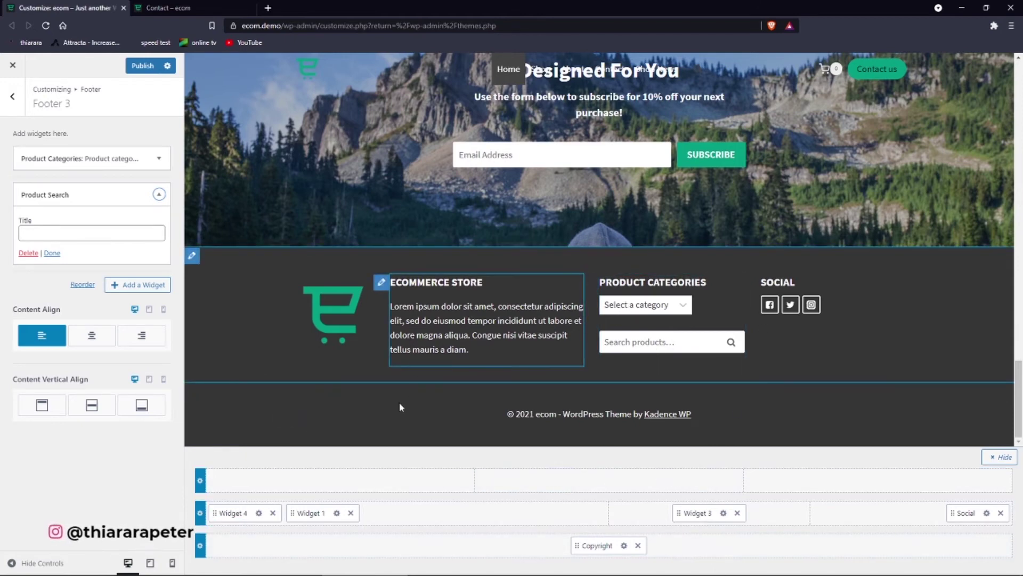
Step: Swap the positions of Widget 1 and Widget 3 in the footer's middle row and review the layout
left_click_drag(296, 512, 743, 509)
left_click_drag(662, 516, 320, 521)
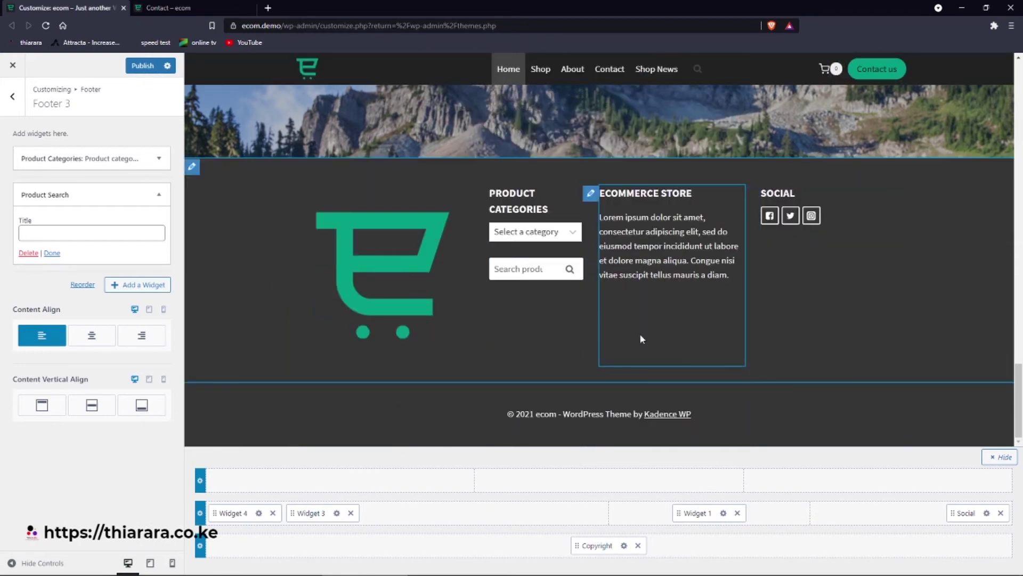
scroll(533, 330, "up", 2)
scroll(889, 348, "down", 2)
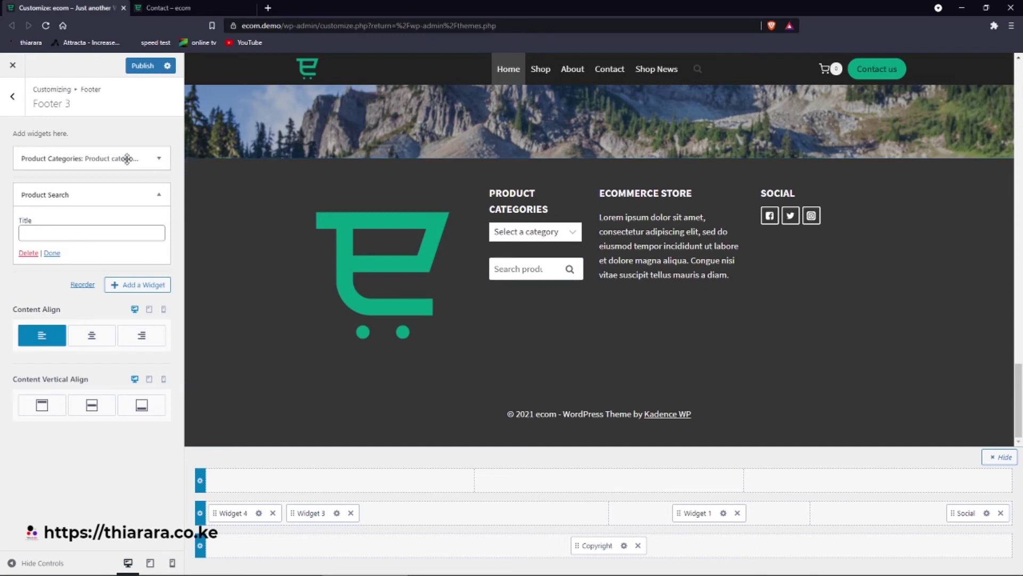
Step: Remove Widget 4, Widget 3, Widget 1 and Social from the footer's middle row, leaving only Copyright in the footer
left_click(272, 512)
left_click(274, 514)
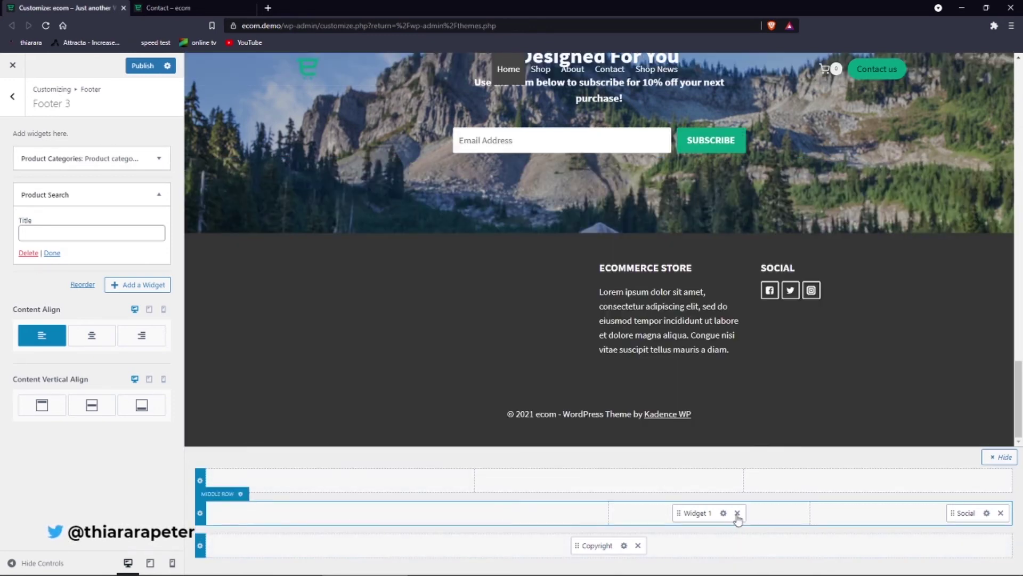
left_click(737, 512)
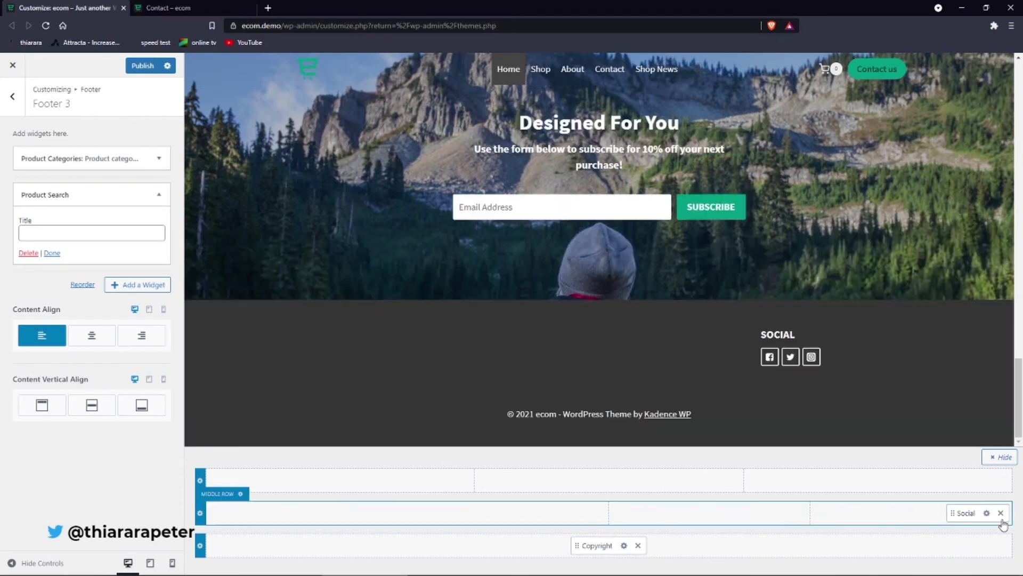
left_click(1001, 512)
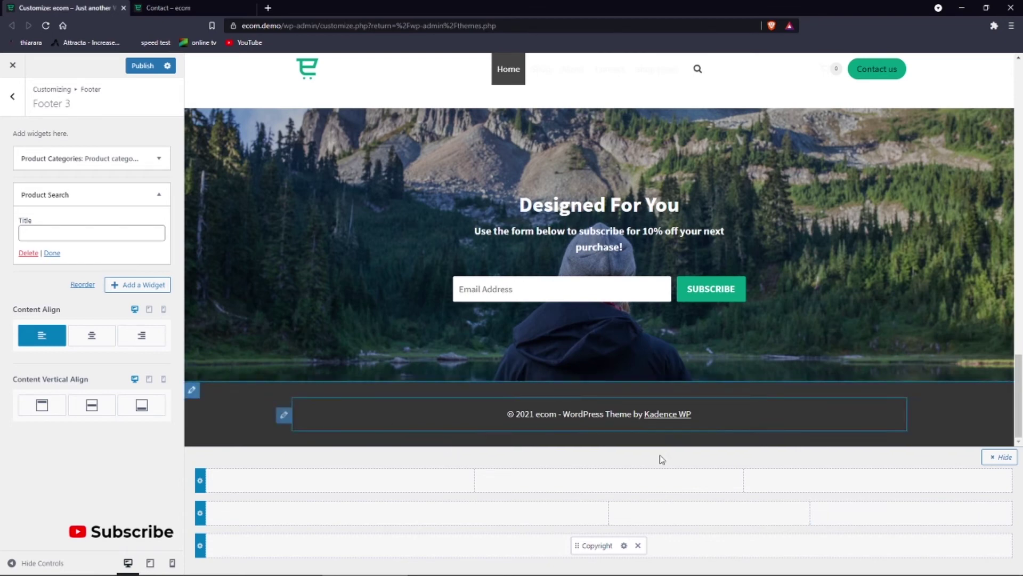
Step: Remove the theme credit from the footer copyright text so it reads "Copyright {copyright} {year} {site-title}"
left_click(625, 547)
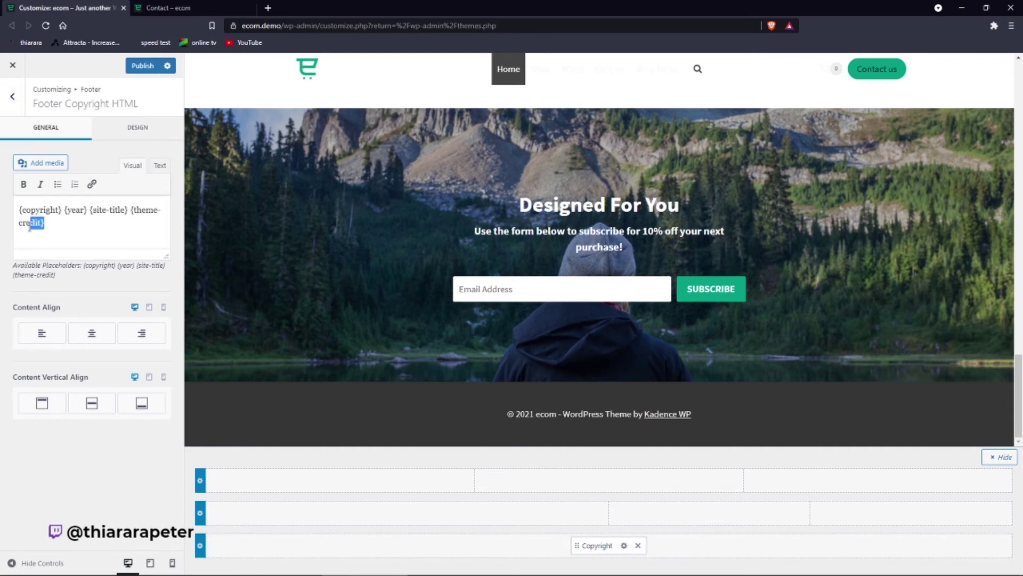
left_click_drag(29, 226, 74, 212)
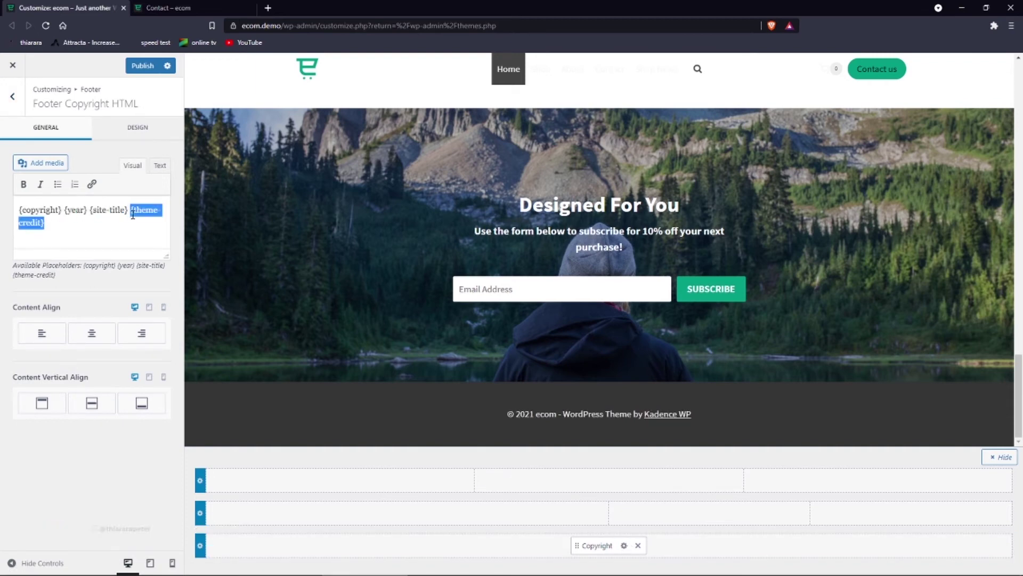
key("BackSpace")
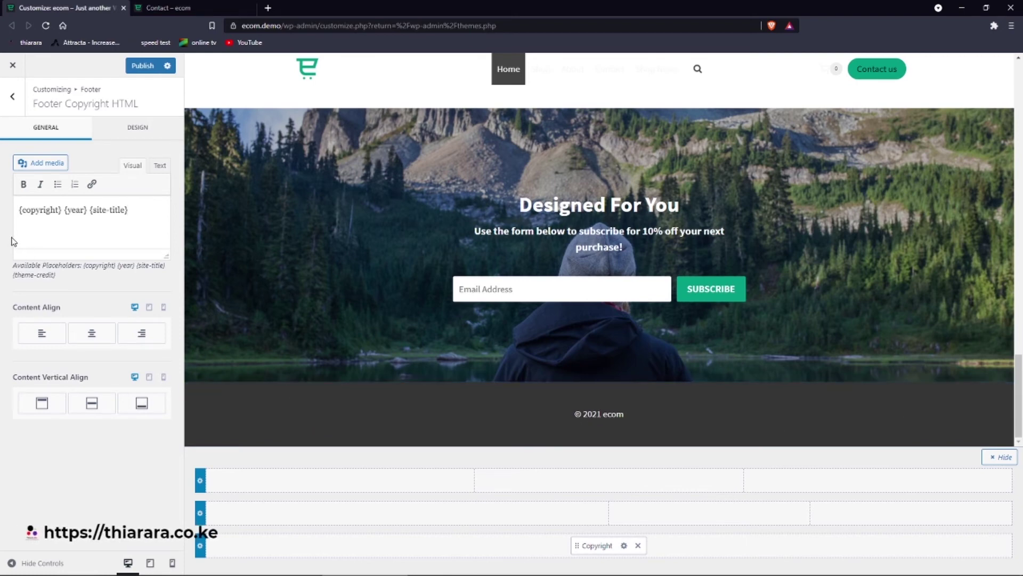
left_click(20, 212)
type("Copyright")
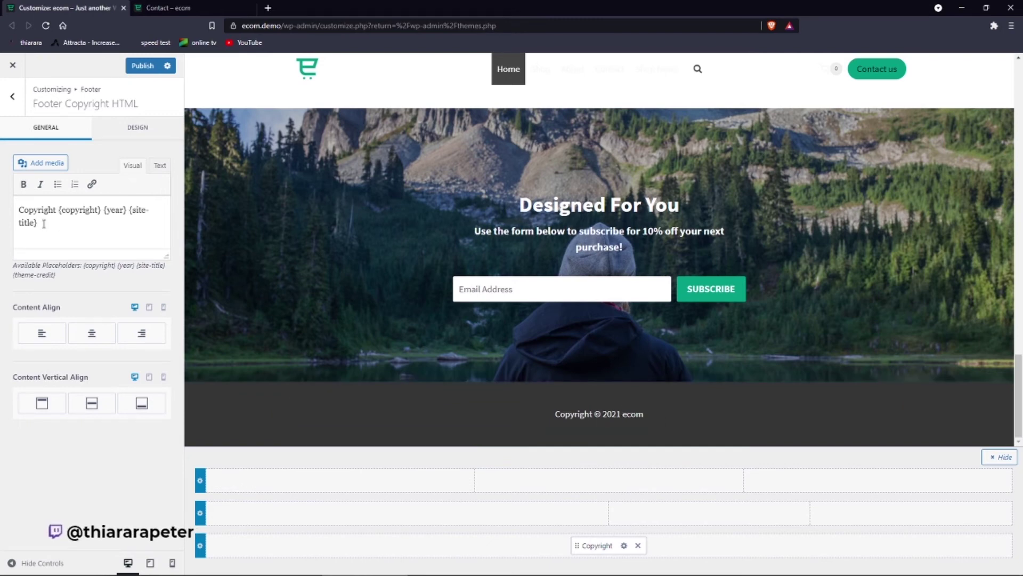
type("com")
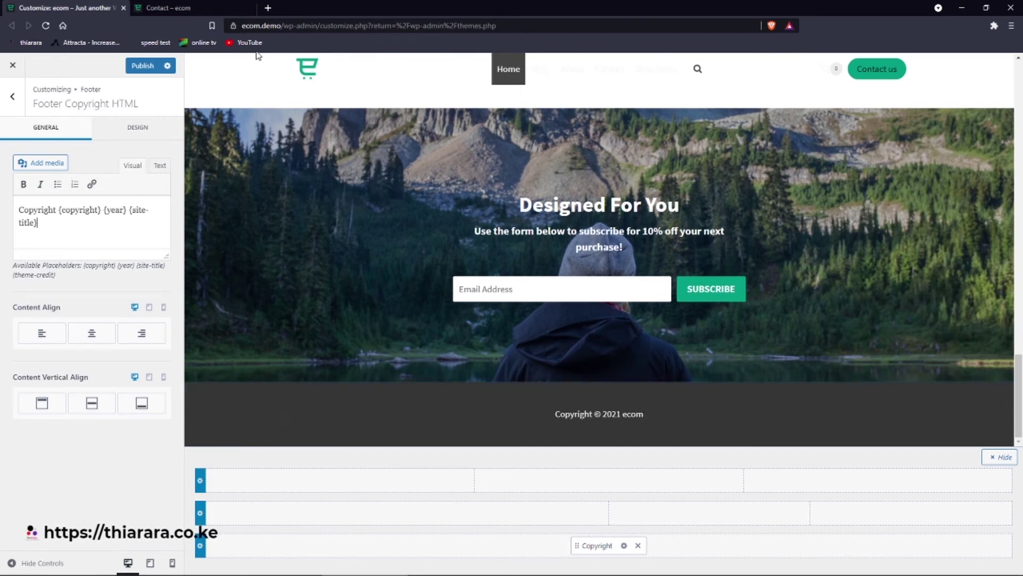
Step: Switch to the site's Contact page in the other browser tab and open the WordPress admin dashboard from there
left_click(198, 6)
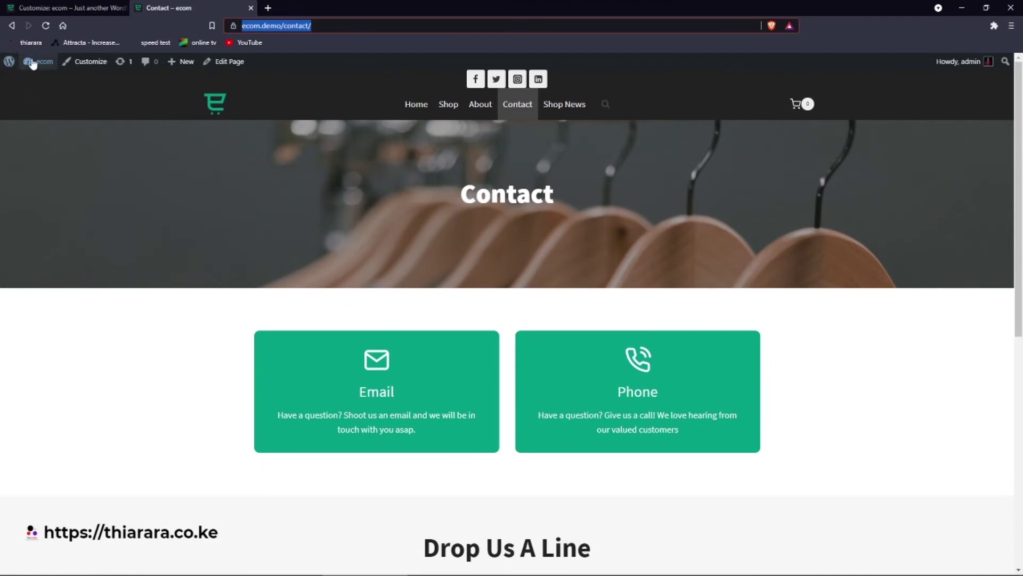
mouse_move(11, 72)
mouse_move(40, 63)
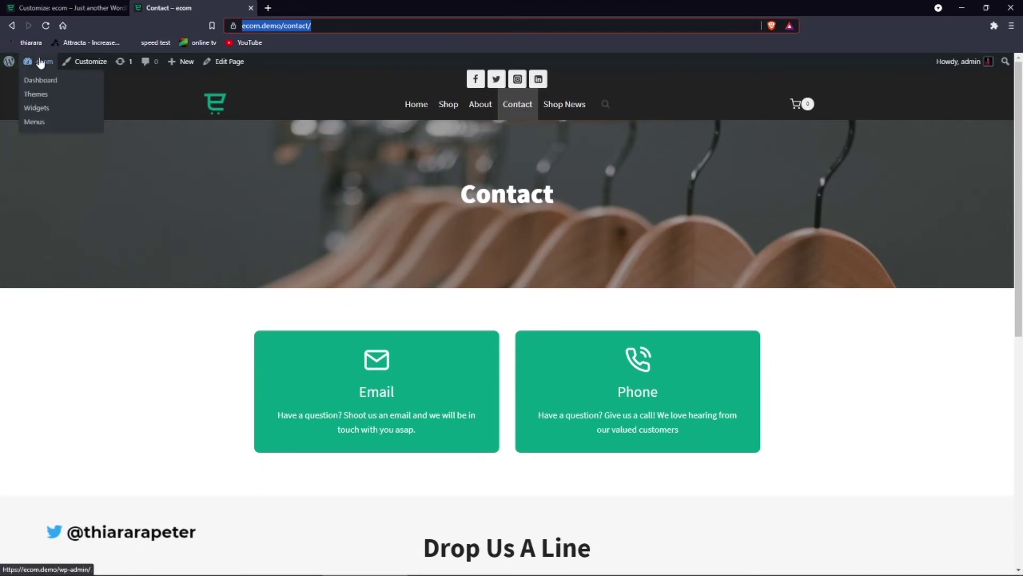
left_click(42, 82)
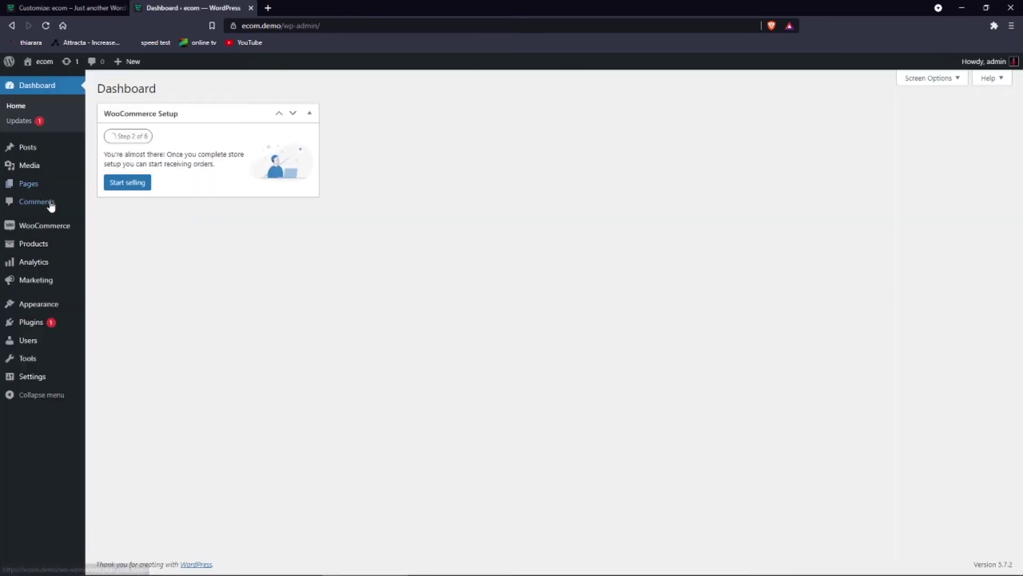
Step: Open the General Settings page and change the site title to "ecom.demo"
mouse_move(31, 251)
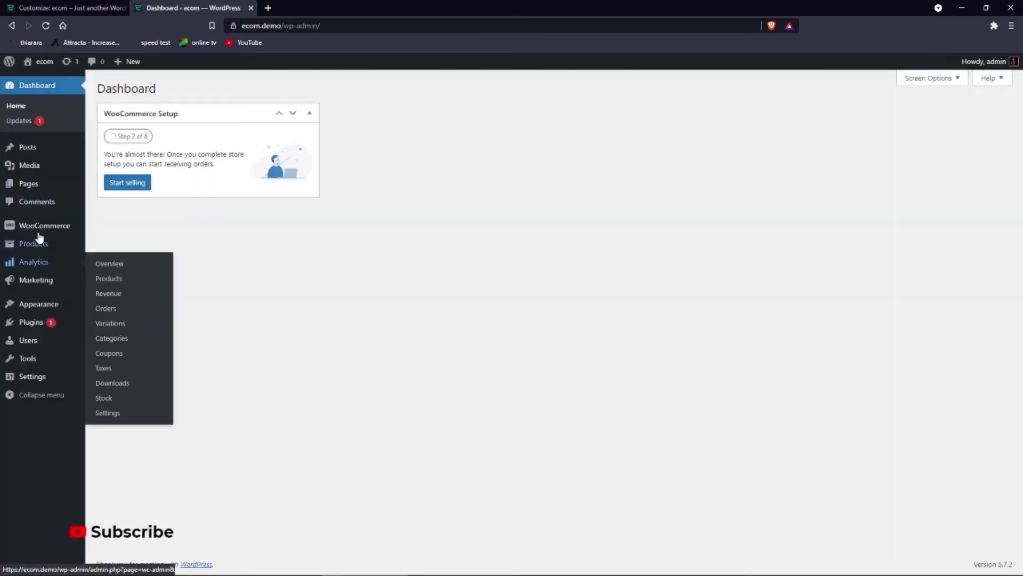
mouse_move(39, 379)
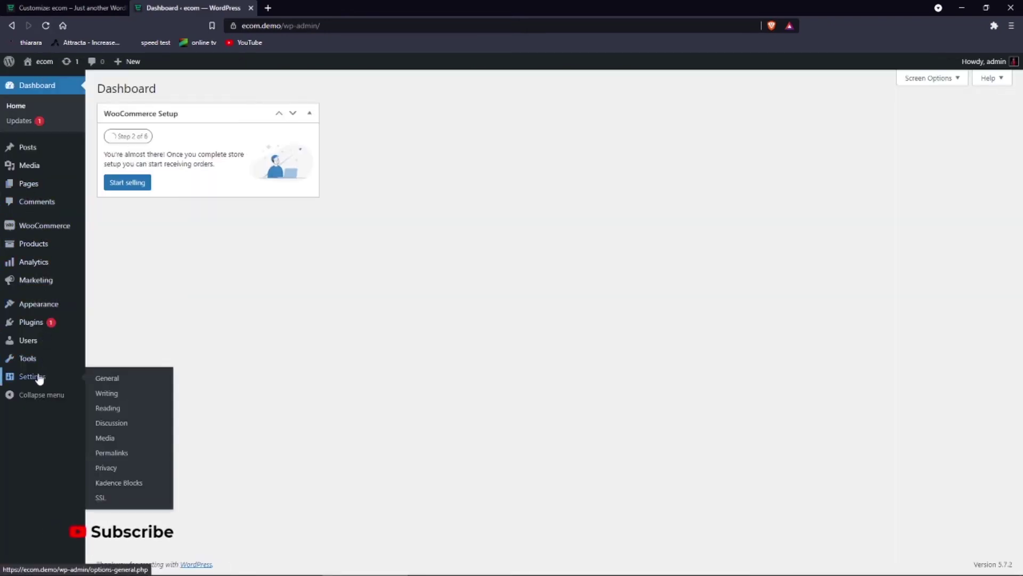
left_click(111, 379)
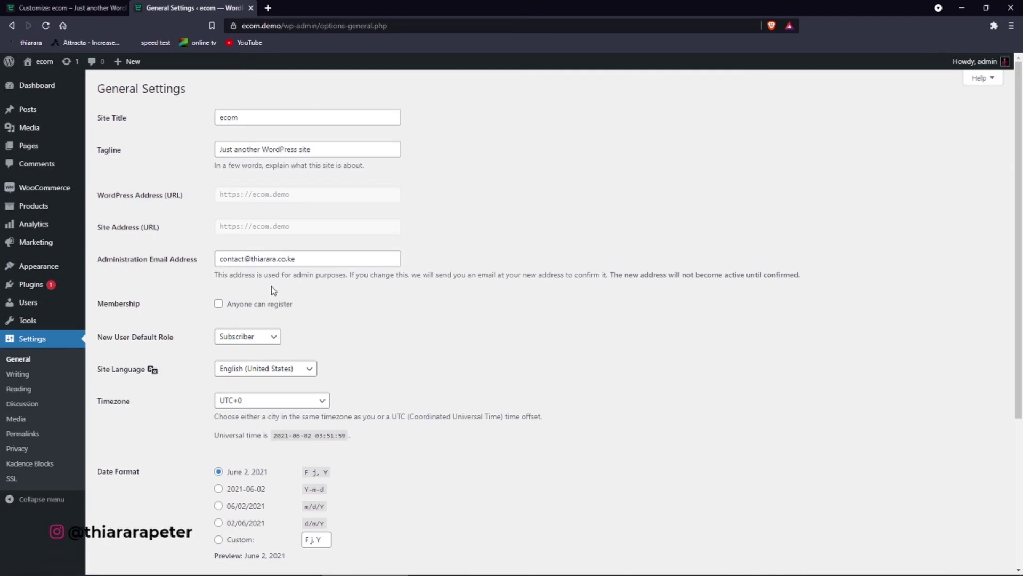
left_click(251, 120)
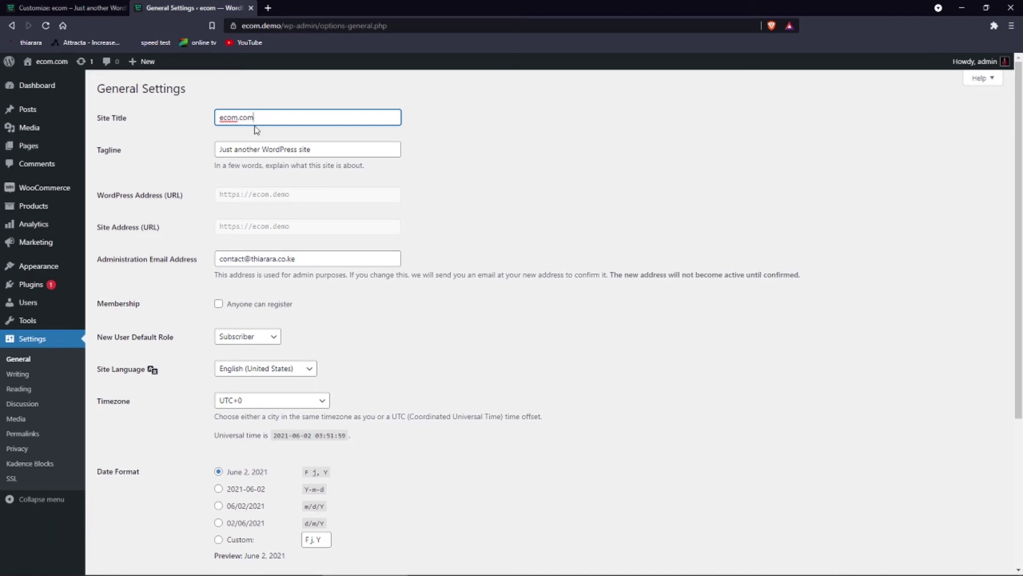
key("BackSpace")
key("BackSpace")
key("BackSpace")
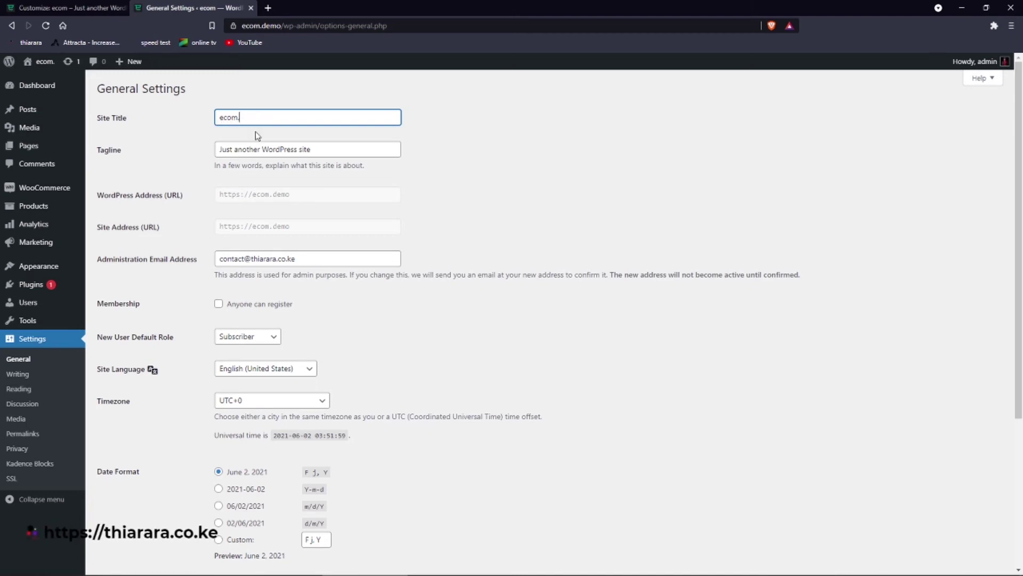
type("demo")
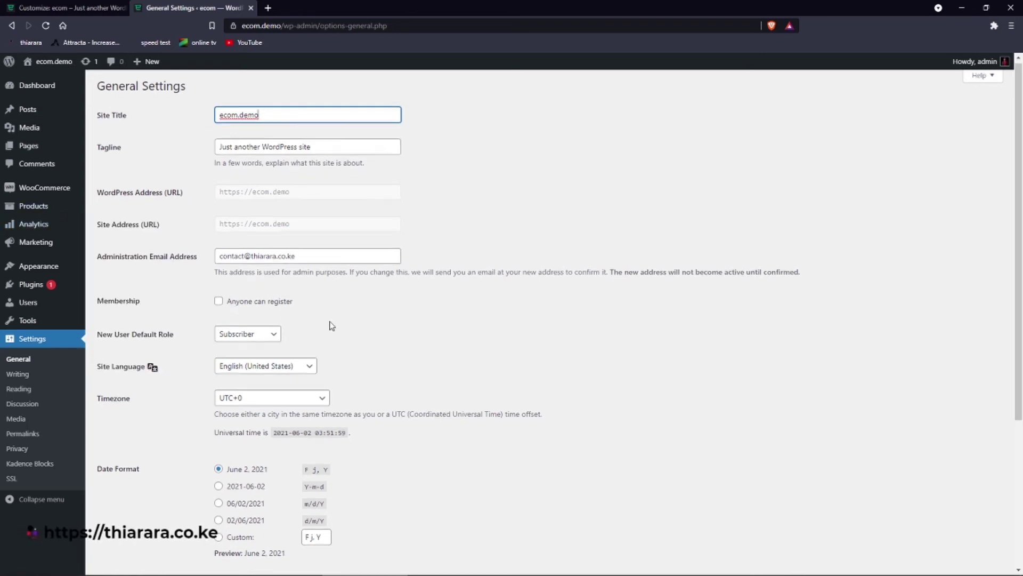
Step: Enable the "Anyone can register" membership option and save the general settings
scroll(328, 325, "down", 4)
scroll(320, 333, "up", 4)
left_click(219, 302)
scroll(344, 357, "down", 4)
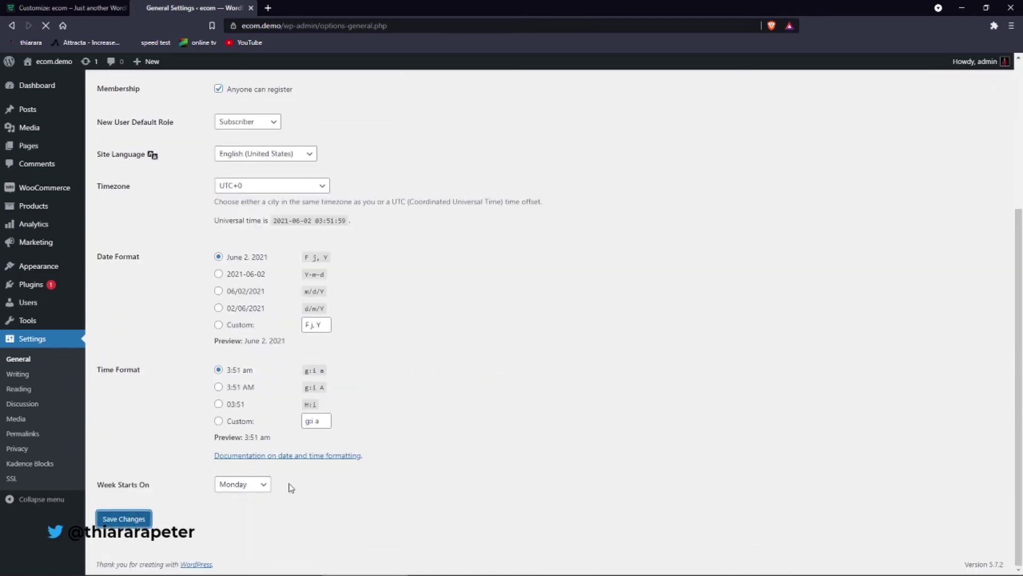
scroll(291, 483, "up", 4)
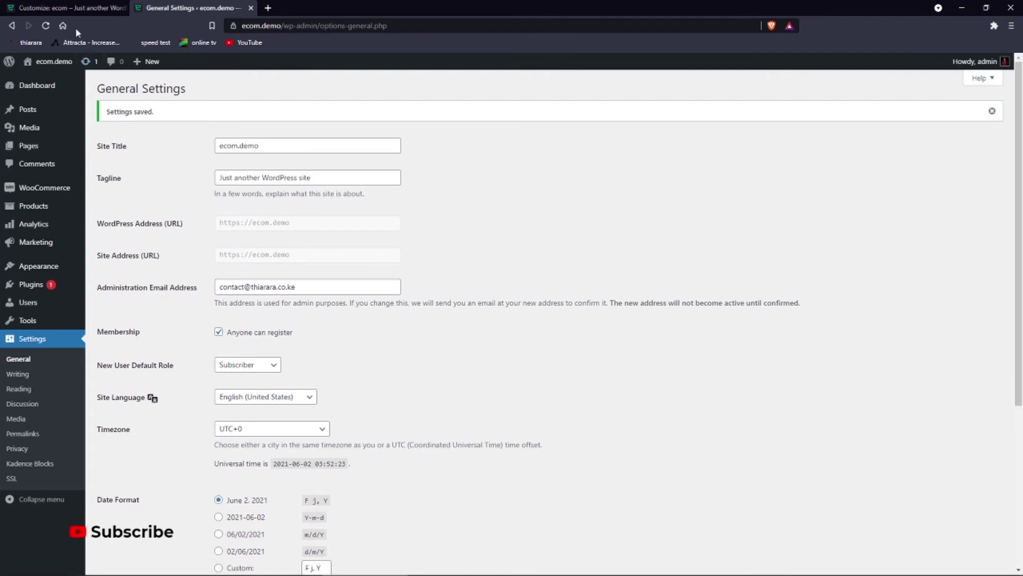
Step: Compare the customizer's footer preview with the live homepage and examine the site title in the homepage's footer copyright line
left_click(69, 8)
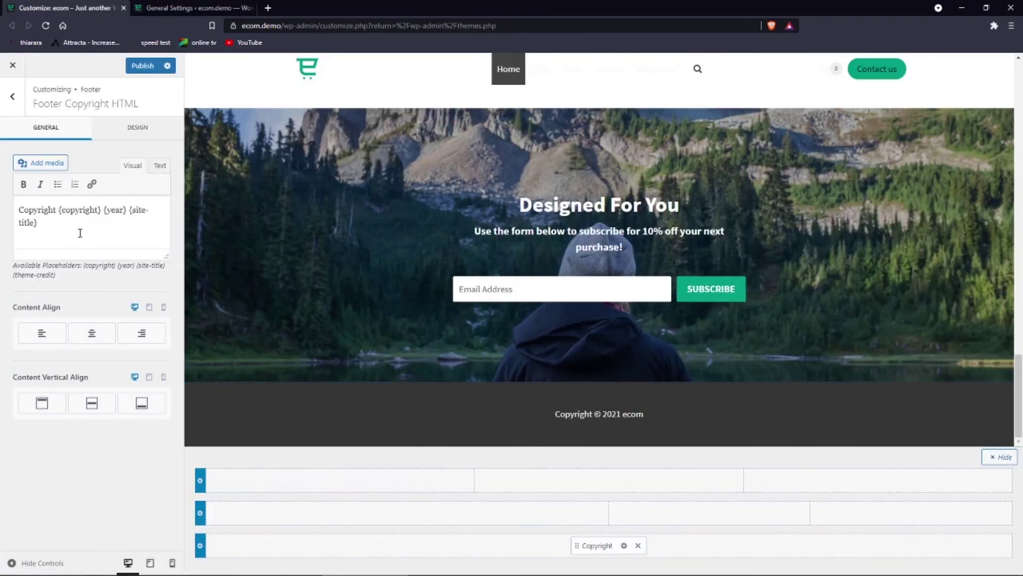
left_click(230, 12)
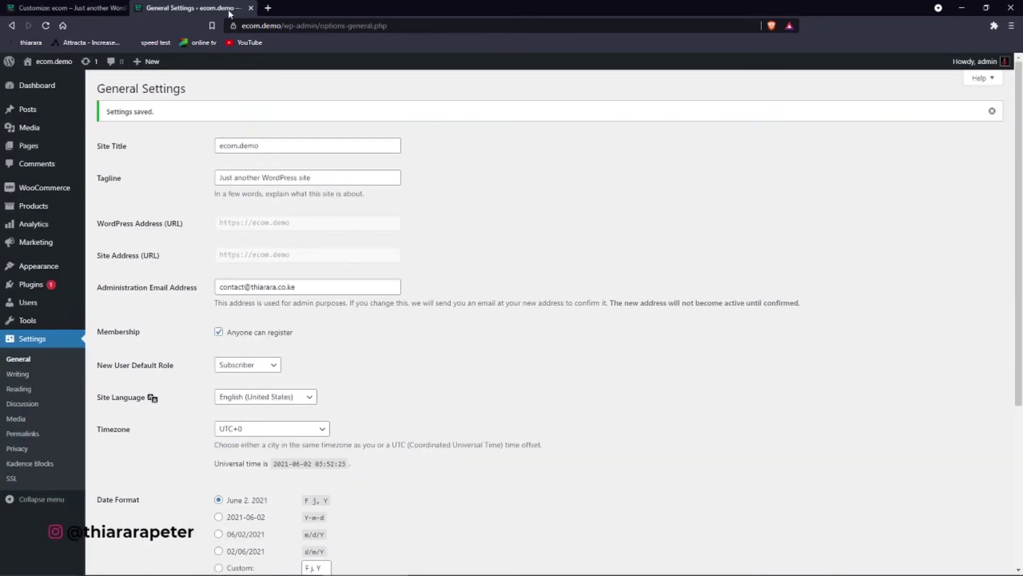
left_click(64, 8)
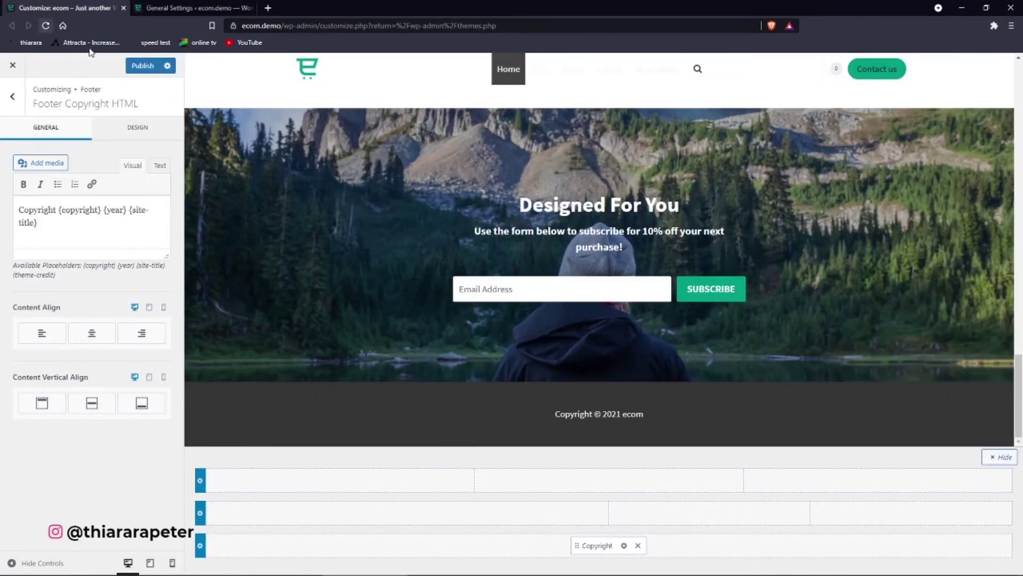
key("ctrl+Tab")
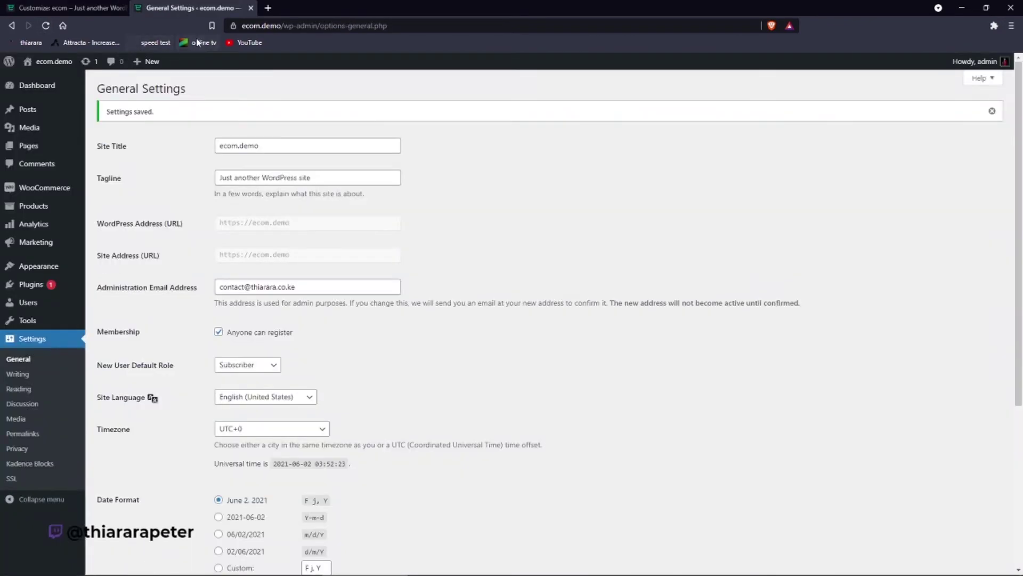
left_click(46, 62)
scroll(417, 373, "down", 10)
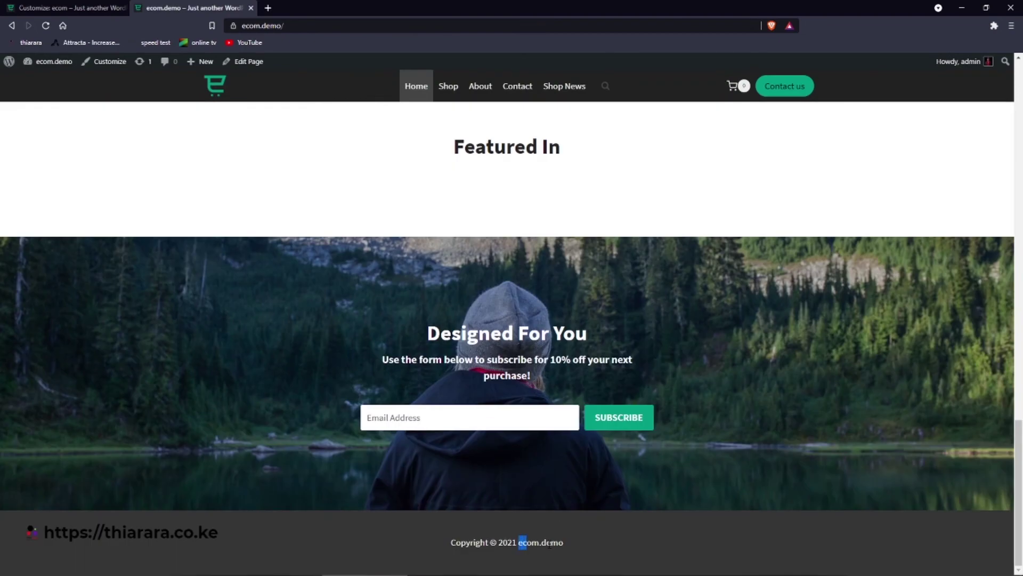
left_click_drag(550, 544, 567, 542)
left_click(585, 542)
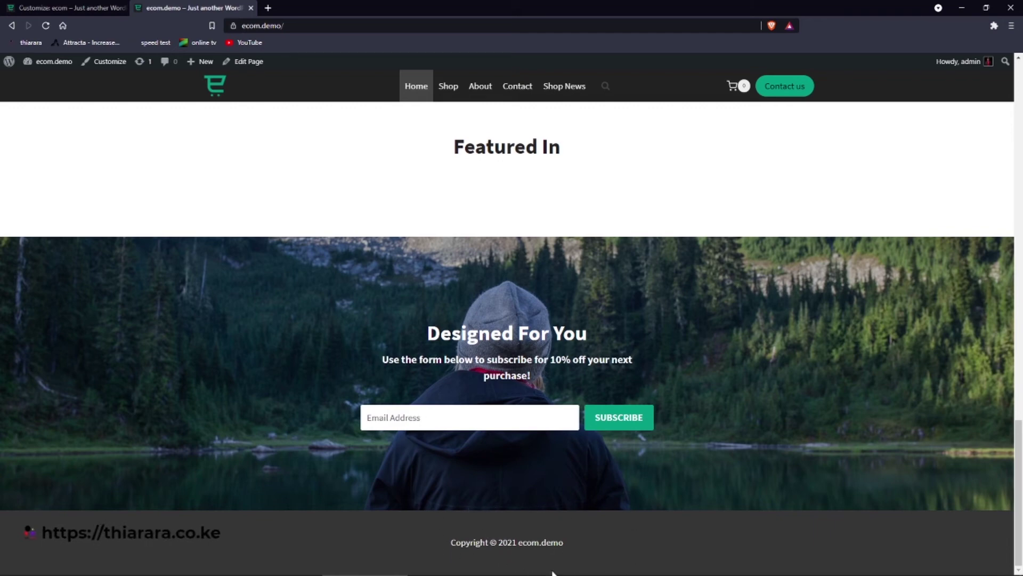
Step: Return to the customizer tab, try left, center and right content alignment for the footer copyright, and keep it centered
key("ctrl+shift+Tab")
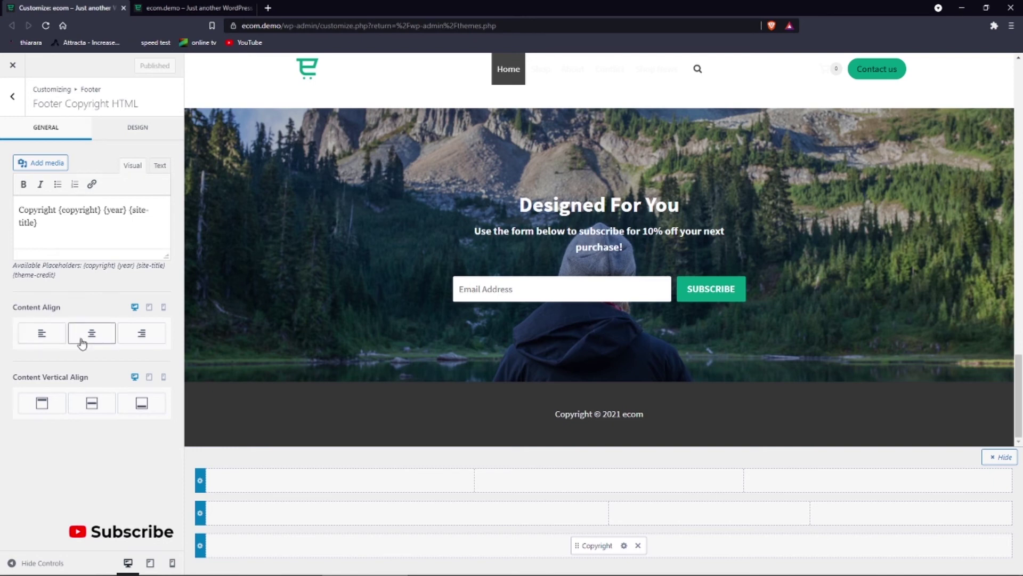
left_click(46, 337)
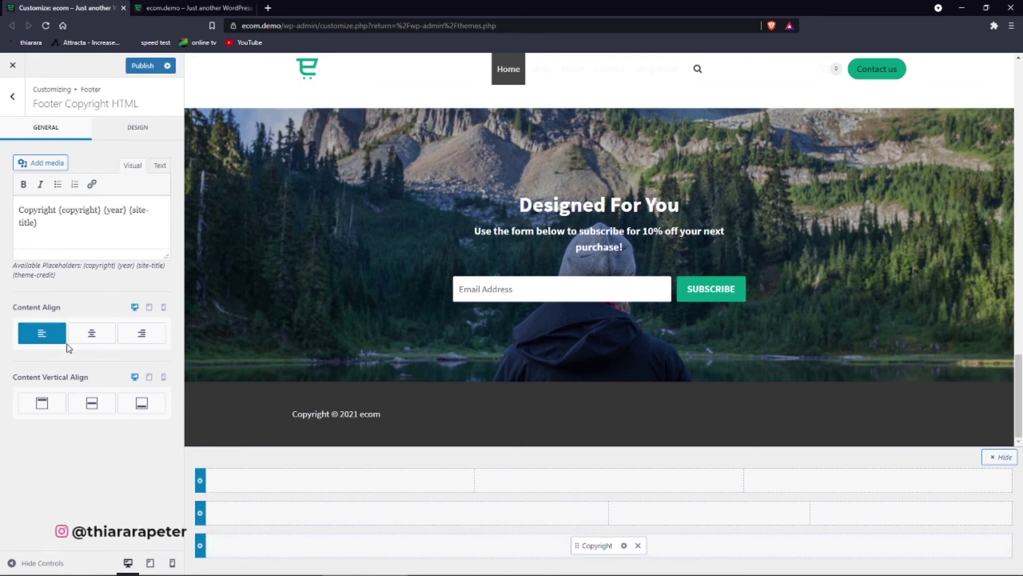
left_click(95, 334)
left_click(136, 333)
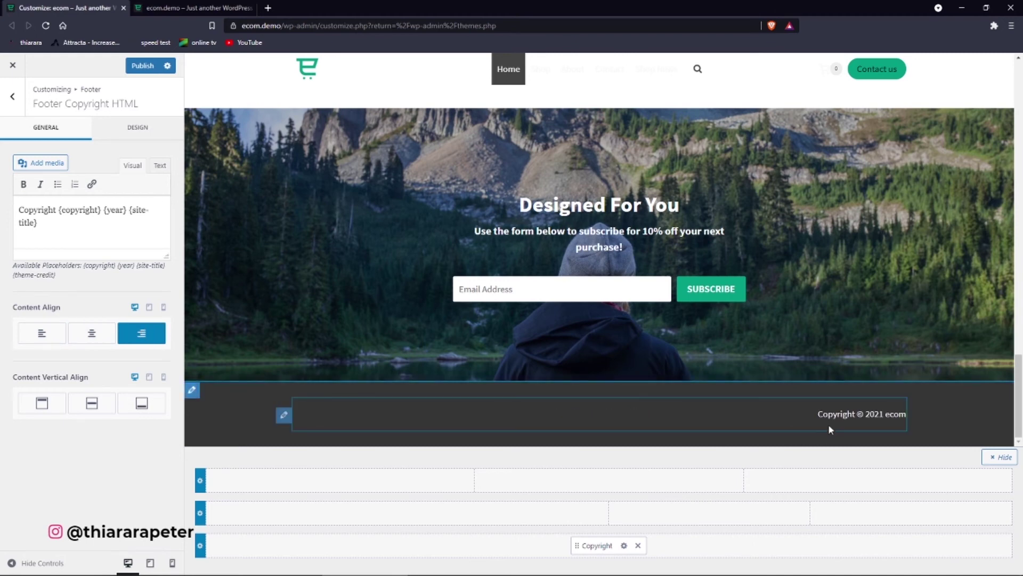
left_click(98, 337)
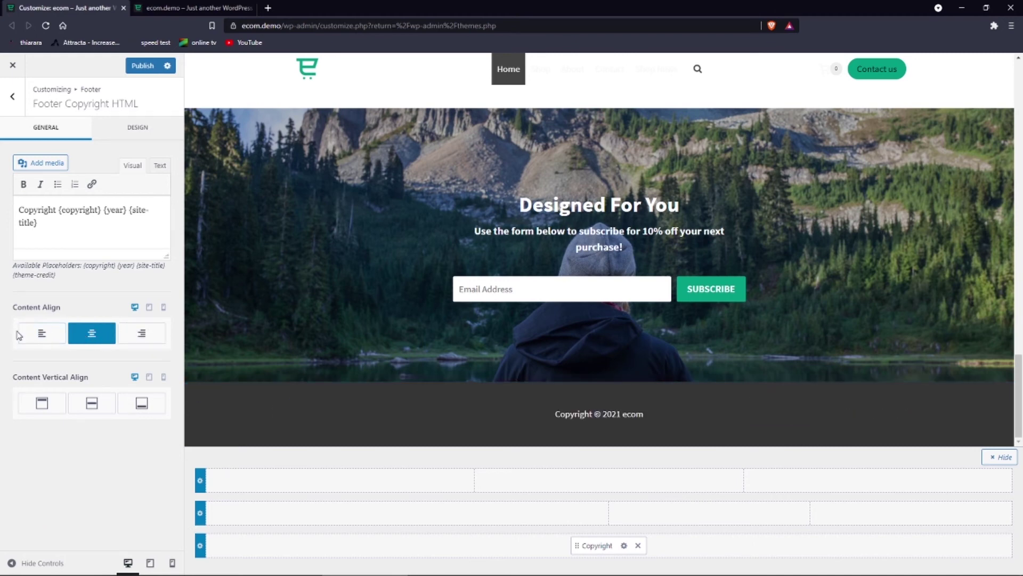
left_click(33, 335)
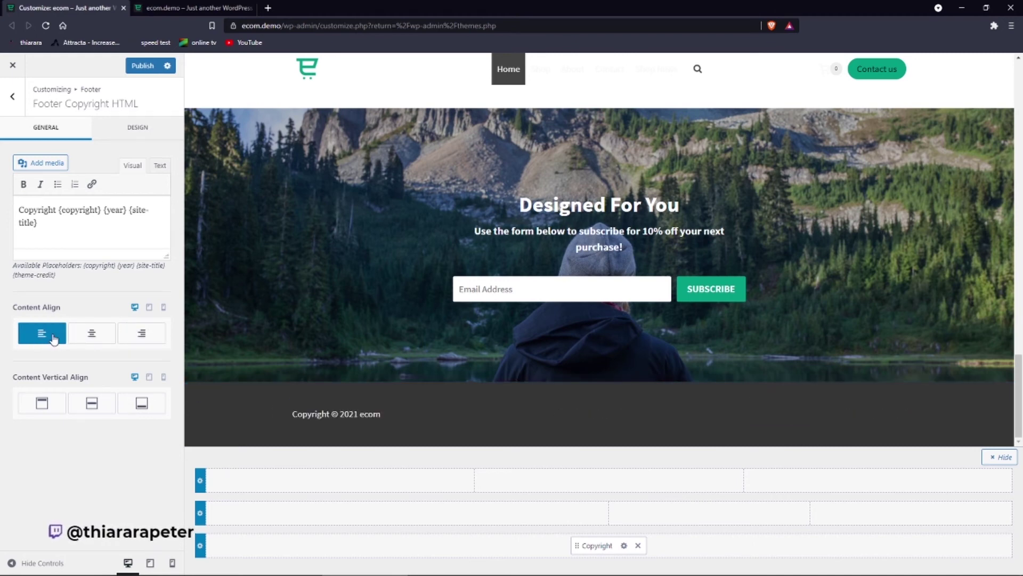
left_click(86, 335)
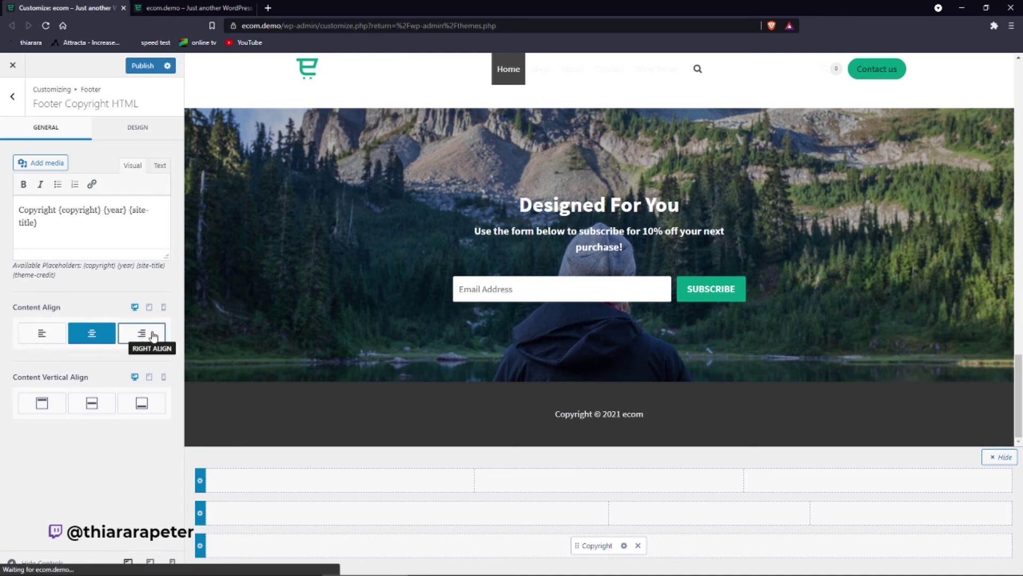
left_click(146, 335)
left_click(96, 332)
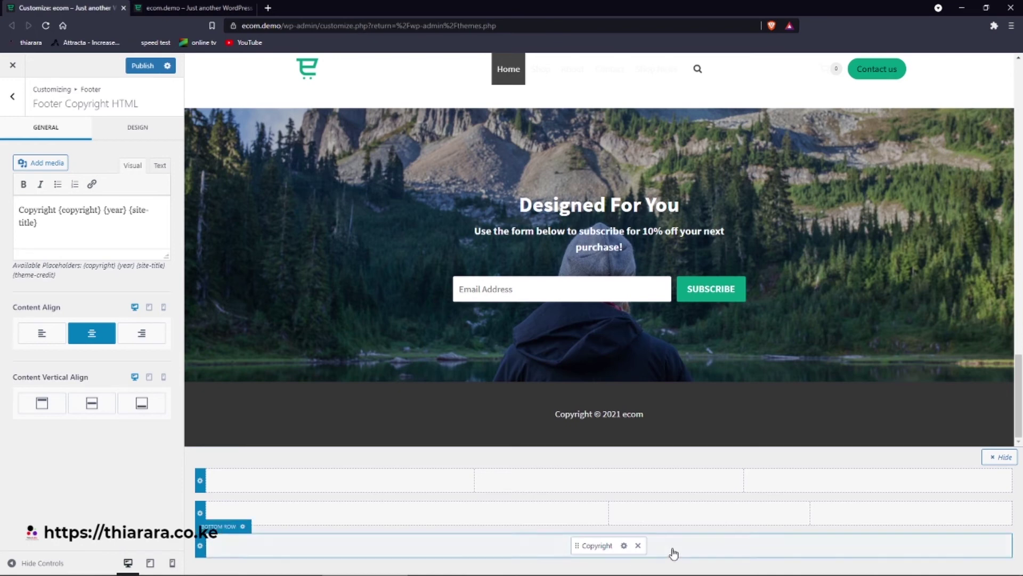
Step: Try the top, middle and bottom vertical alignments for the footer copyright content
left_click(40, 404)
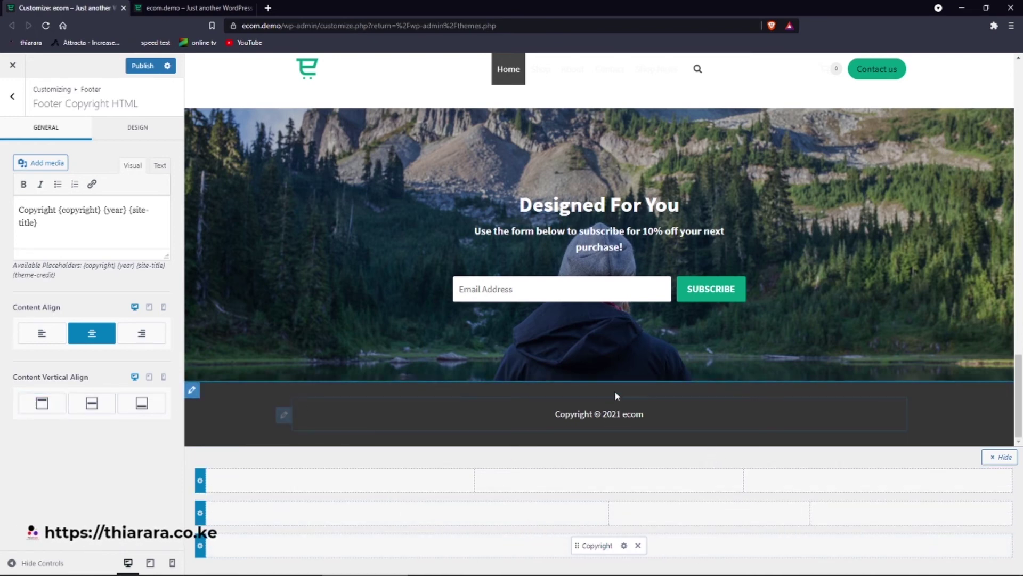
left_click(45, 406)
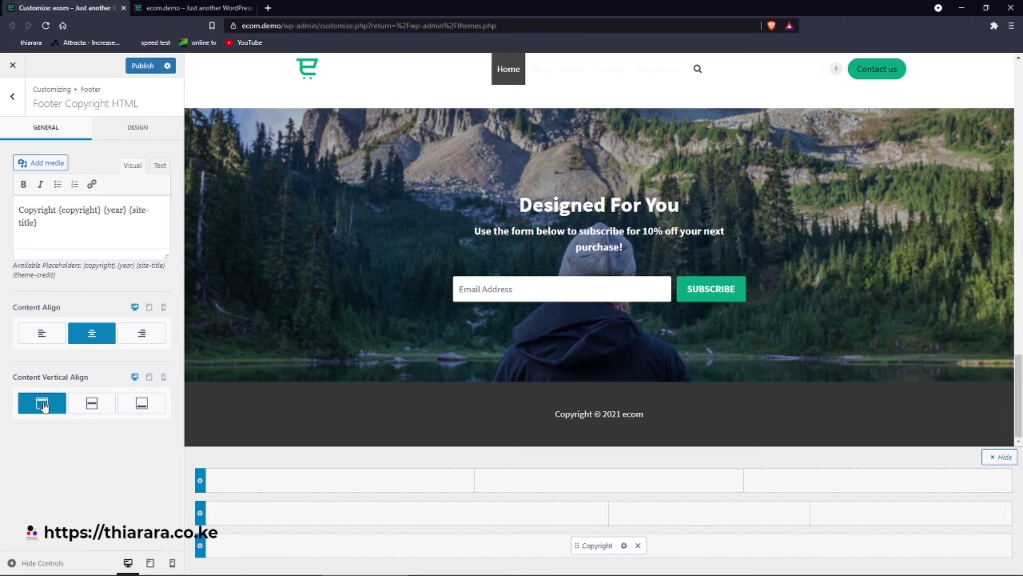
left_click(92, 405)
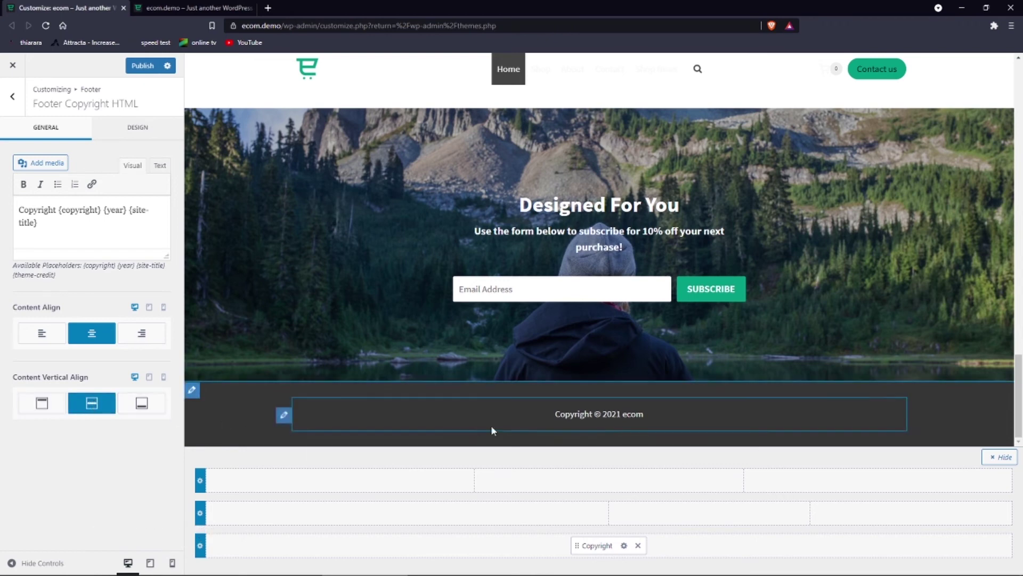
left_click(143, 411)
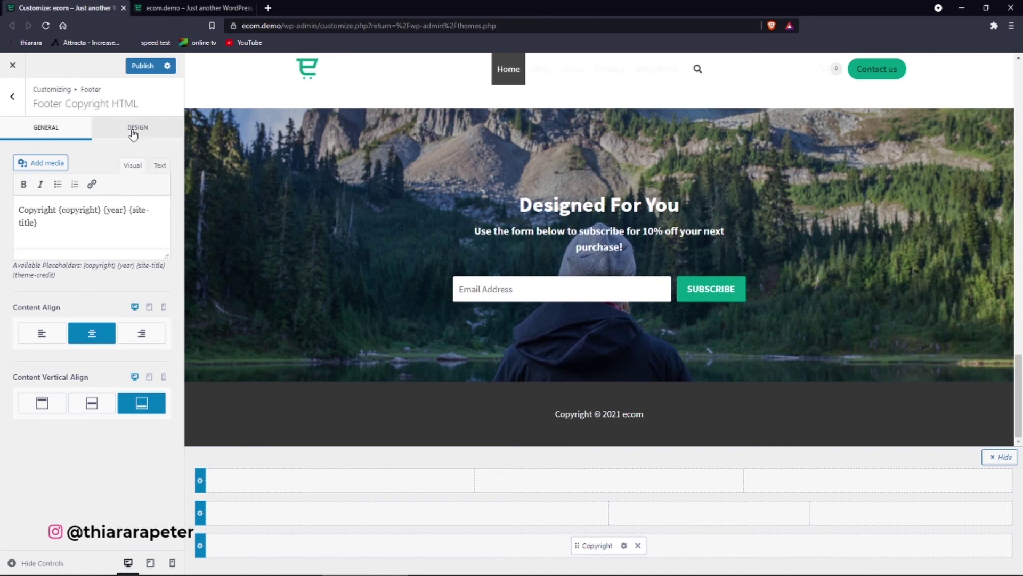
Step: Add Footer Navigation and Widget 1 to the middle row's first column, and set the footer copyright's vertical alignment to middle
left_click(373, 516)
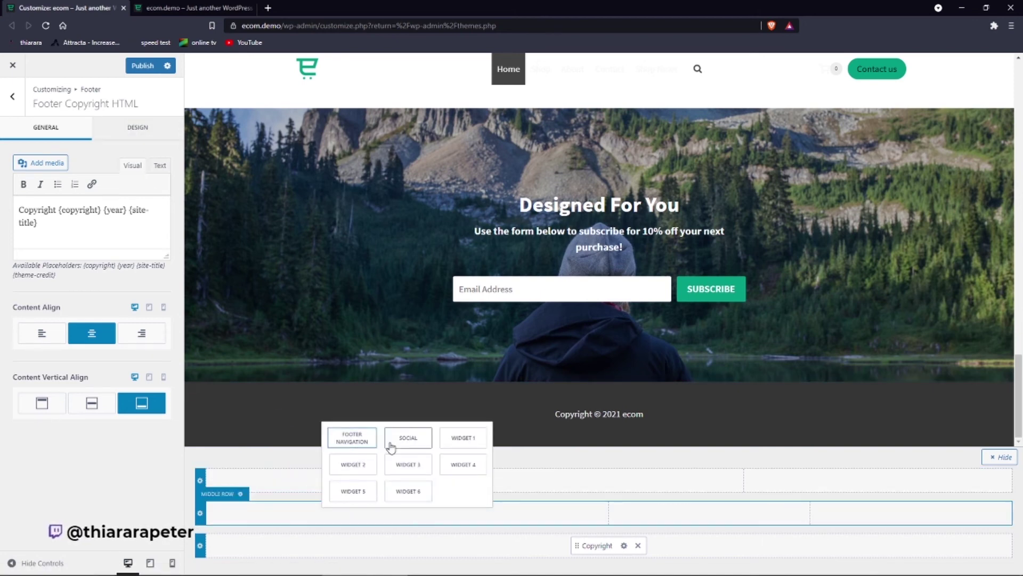
left_click(353, 438)
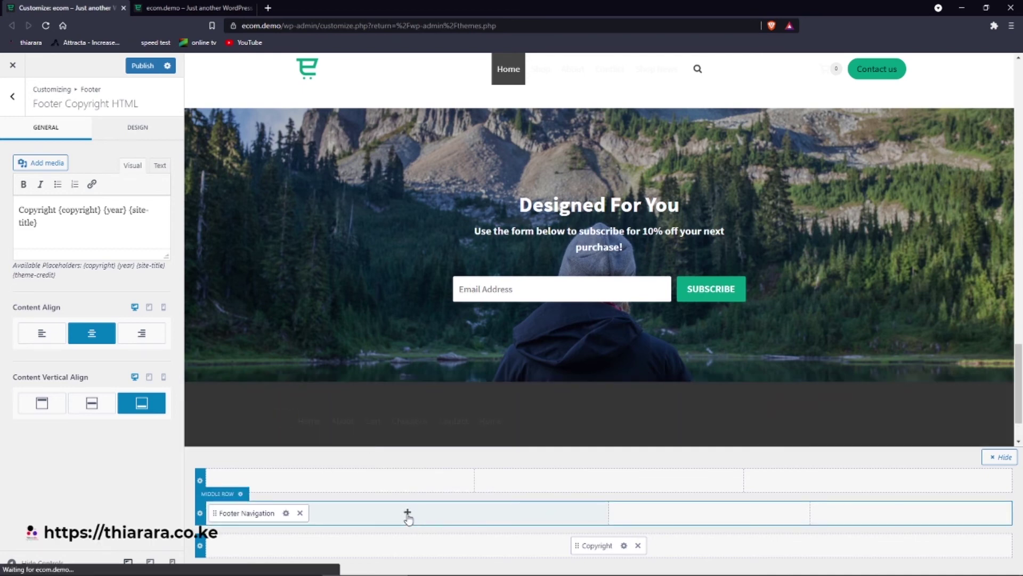
left_click(408, 515)
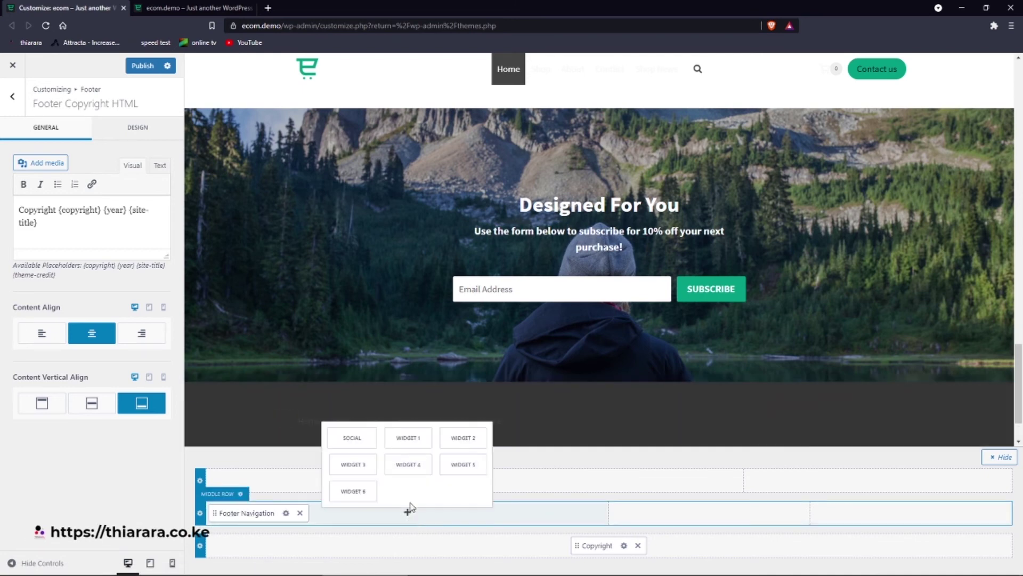
left_click(415, 441)
scroll(365, 331, "down", 3)
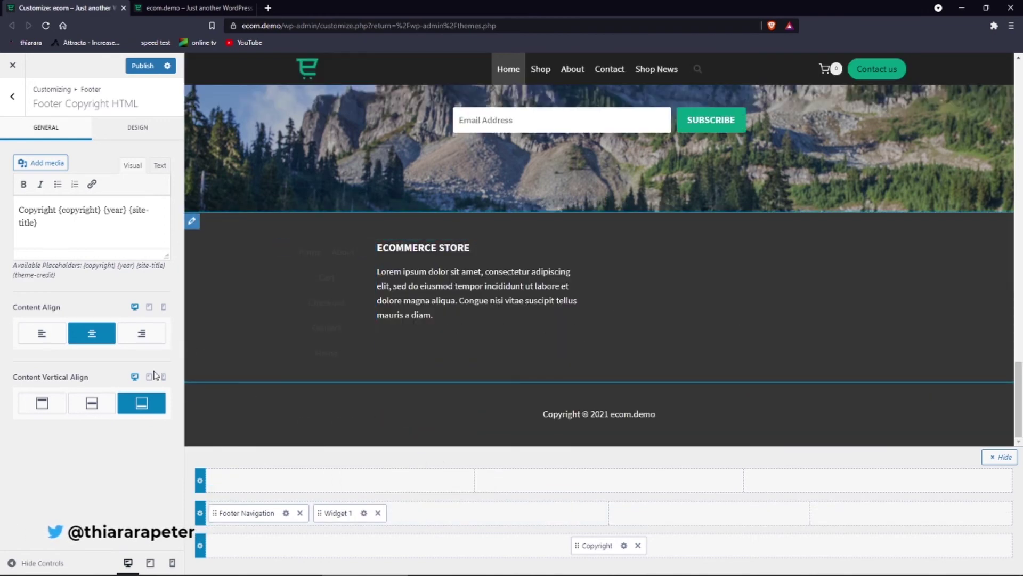
left_click(105, 411)
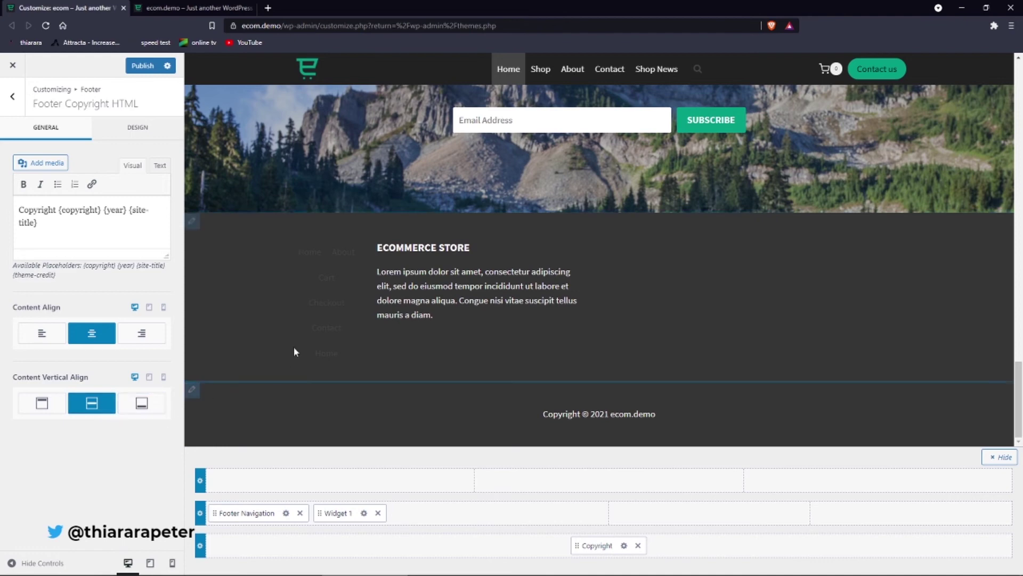
Step: Set Widget 1's content vertical alignment to bottom after trying the other options, and move the widget to the middle row's second column
left_click(370, 254)
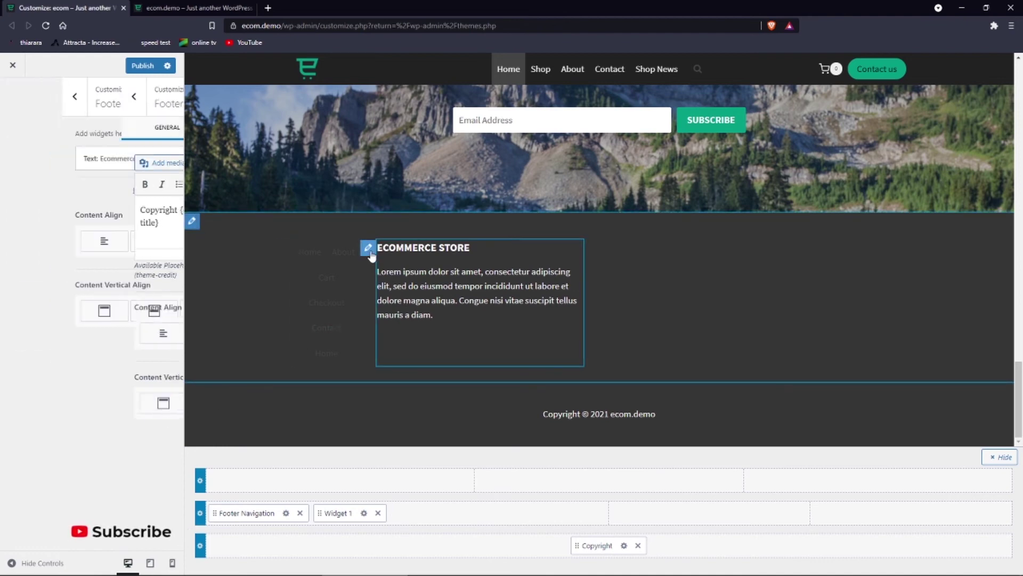
left_click(138, 543)
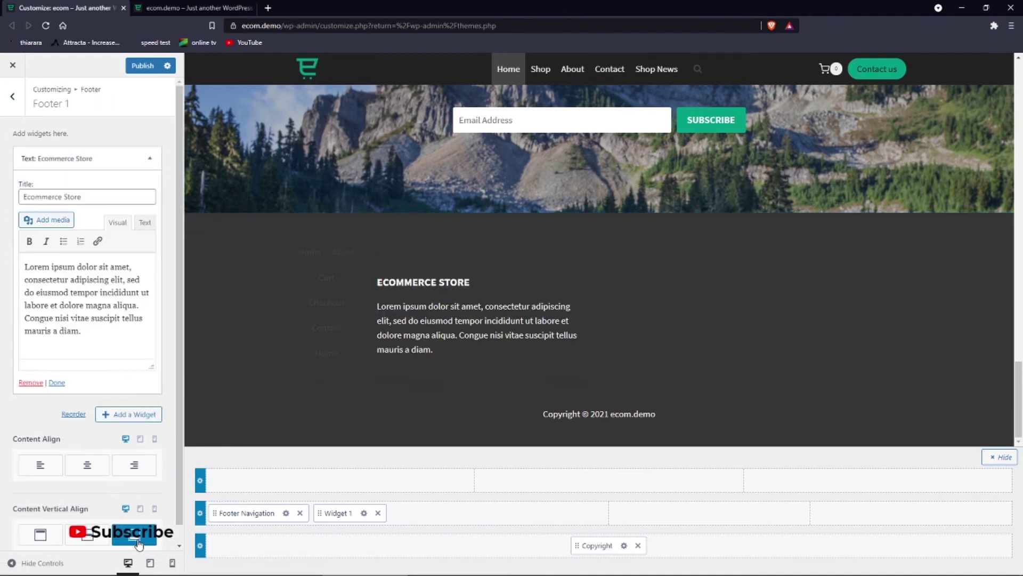
left_click(40, 535)
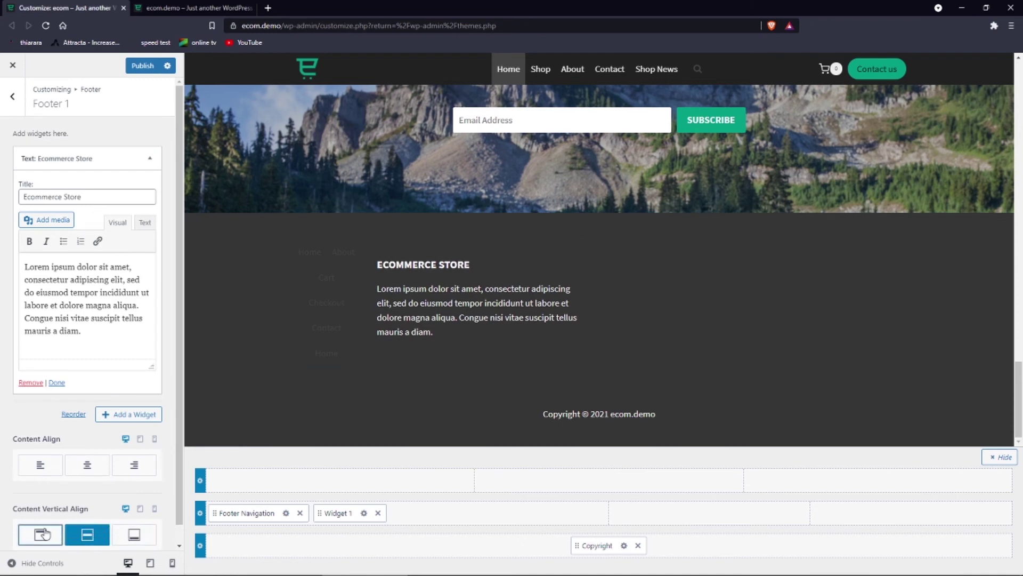
left_click(87, 539)
left_click(134, 536)
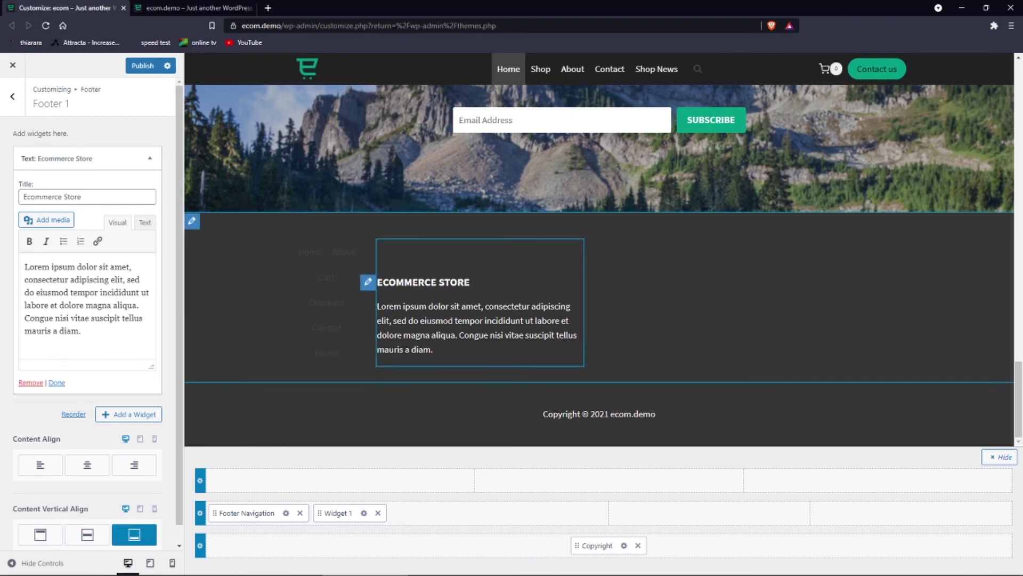
left_click_drag(336, 513, 693, 513)
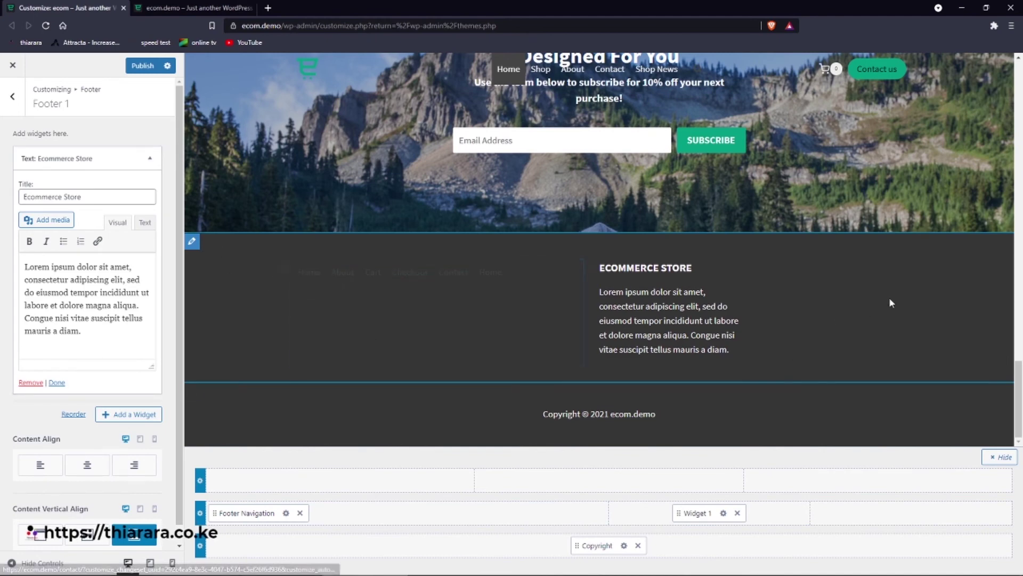
Step: Remove Widget 1 and Footer Navigation from the footer's middle row
scroll(544, 400, "up", 7)
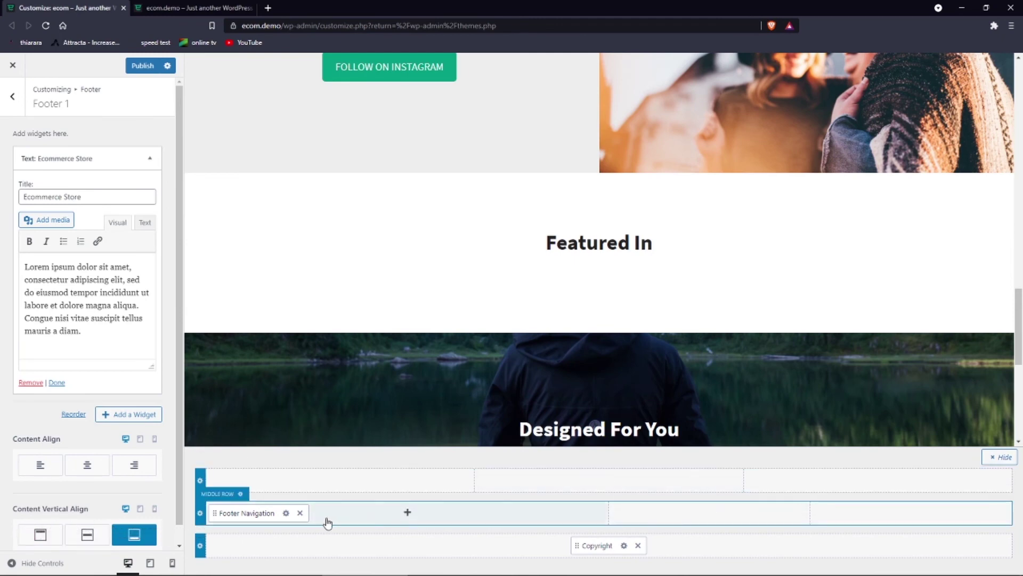
left_click(300, 513)
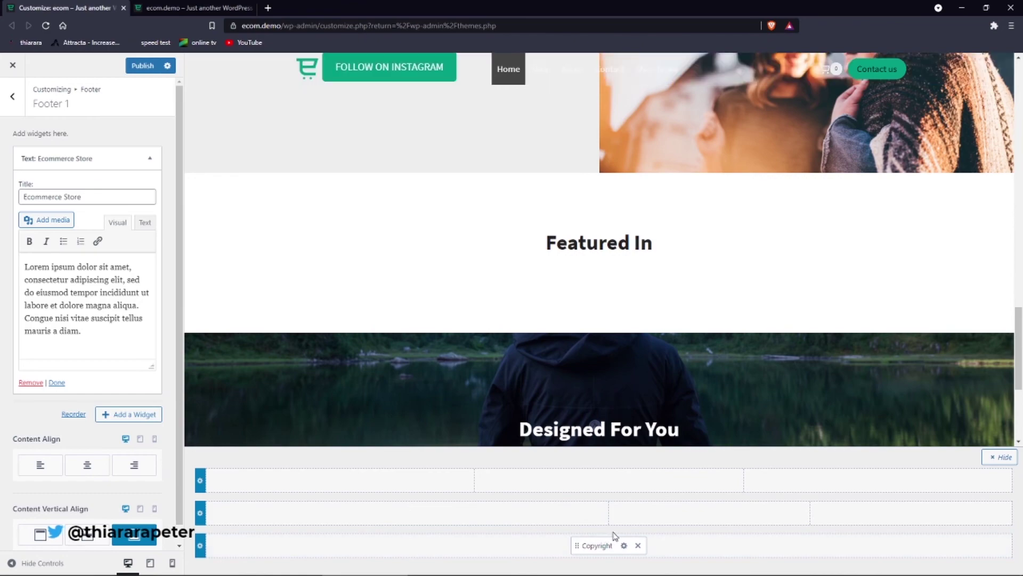
scroll(628, 251, "up", 20)
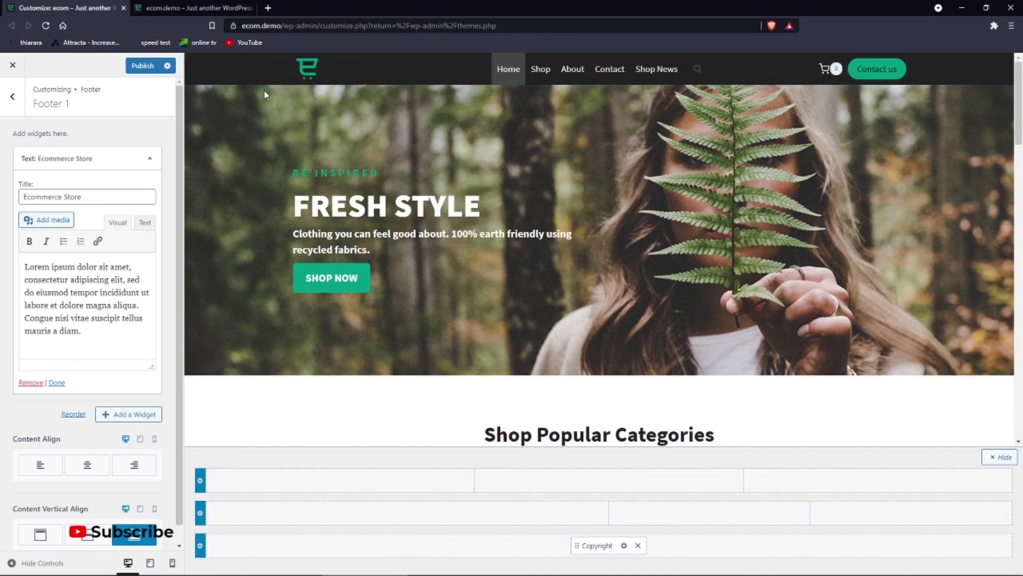
Step: In the header's design settings, set the desktop header background to black (000000) after trying red
left_click(18, 103)
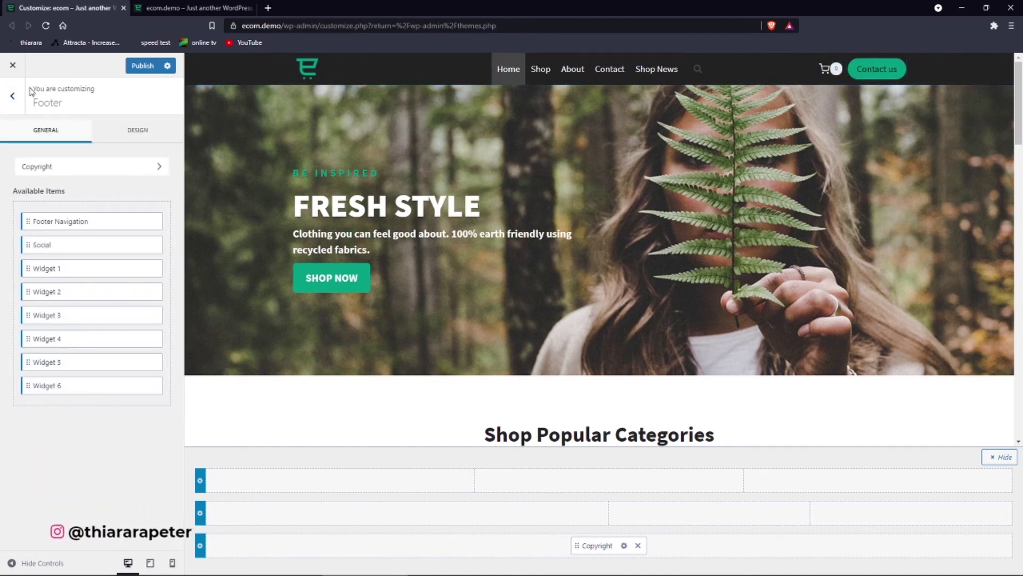
left_click(14, 96)
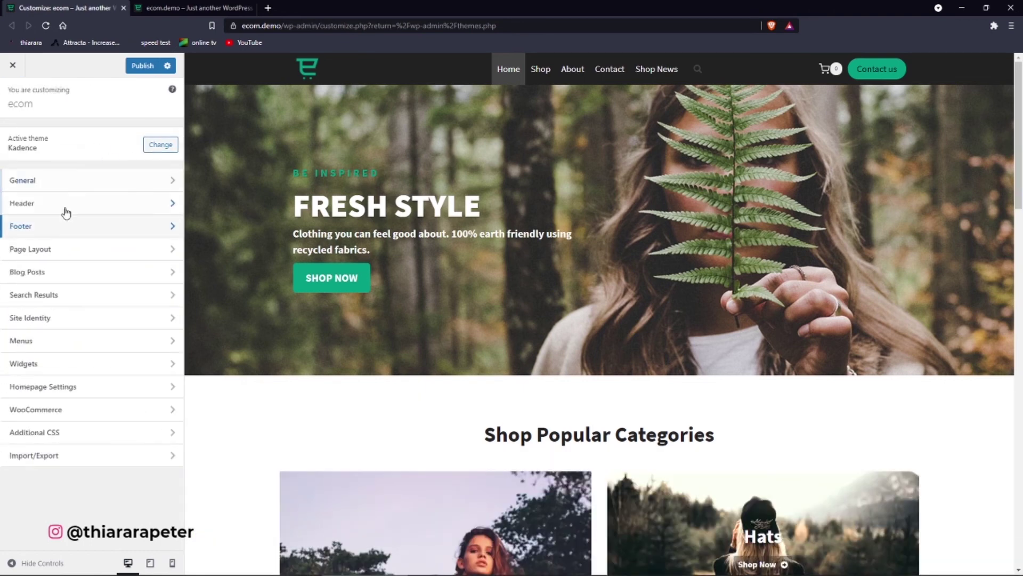
left_click(65, 213)
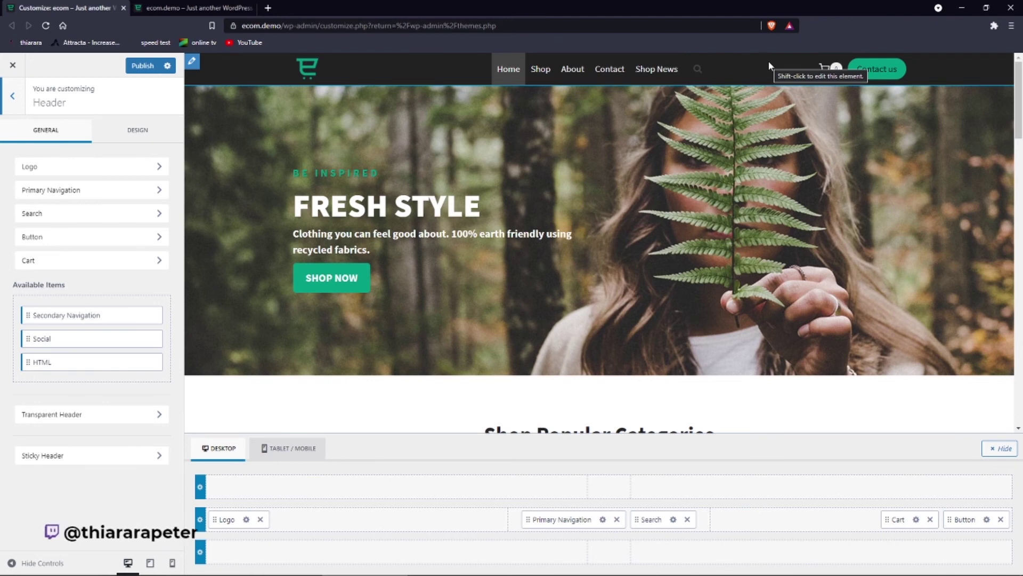
left_click(139, 132)
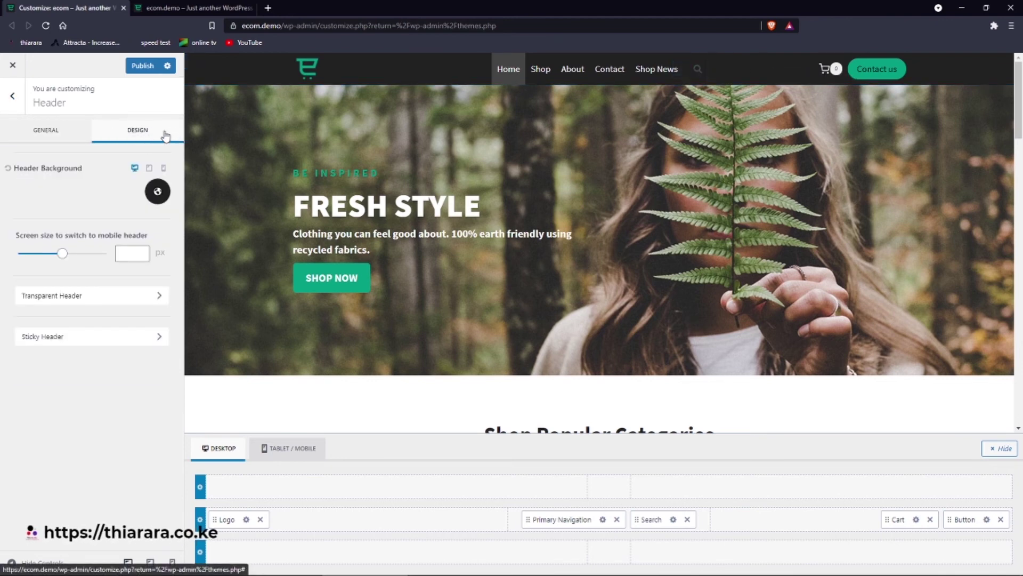
left_click(157, 195)
left_click(175, 261)
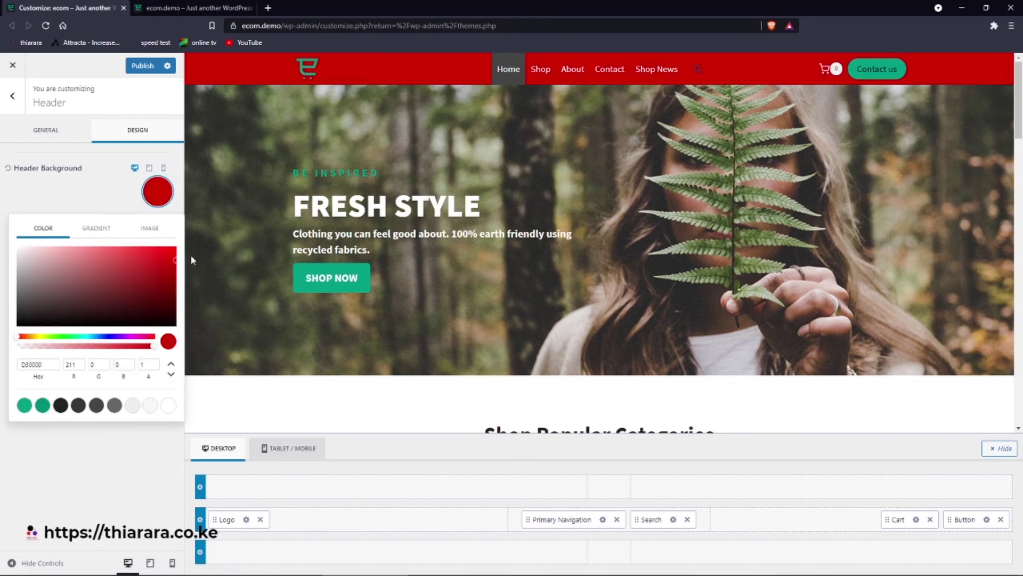
left_click_drag(57, 302, 16, 332)
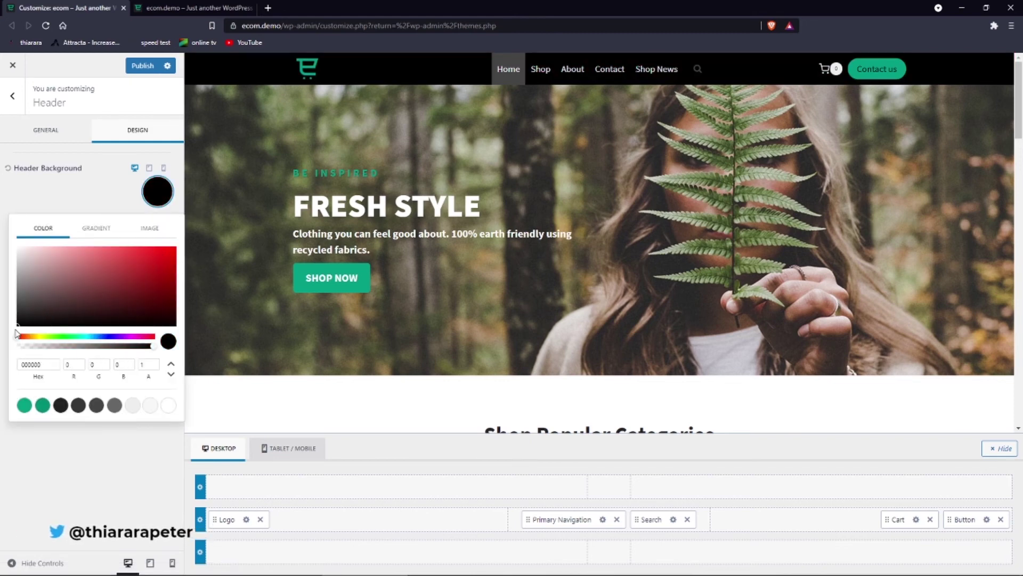
Step: In the tablet view, try 600 px as the screen size to switch to the mobile header, and clear the value again
left_click(149, 169)
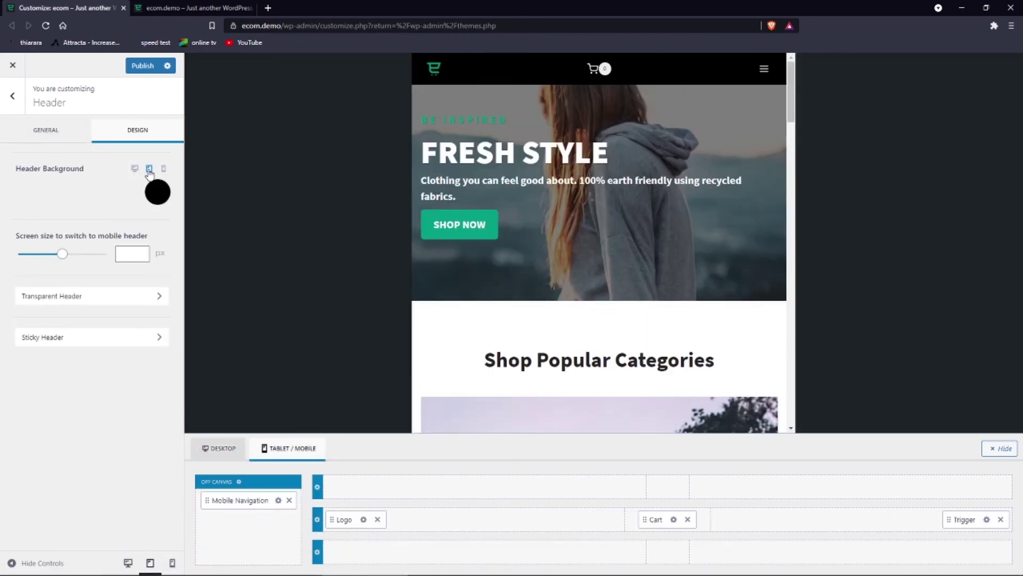
left_click(117, 252)
type("600")
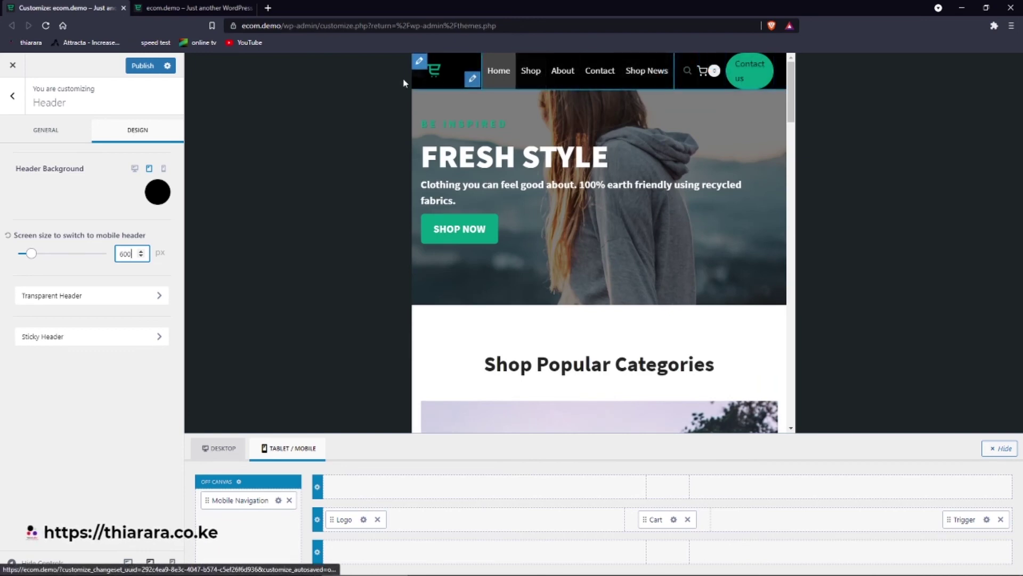
left_click_drag(131, 254, 115, 259)
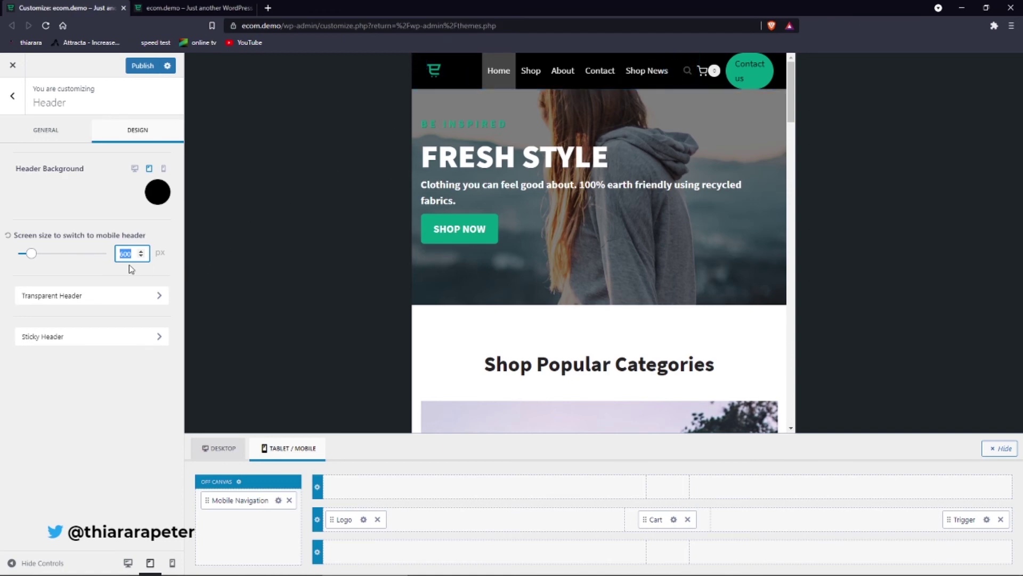
key("BackSpace")
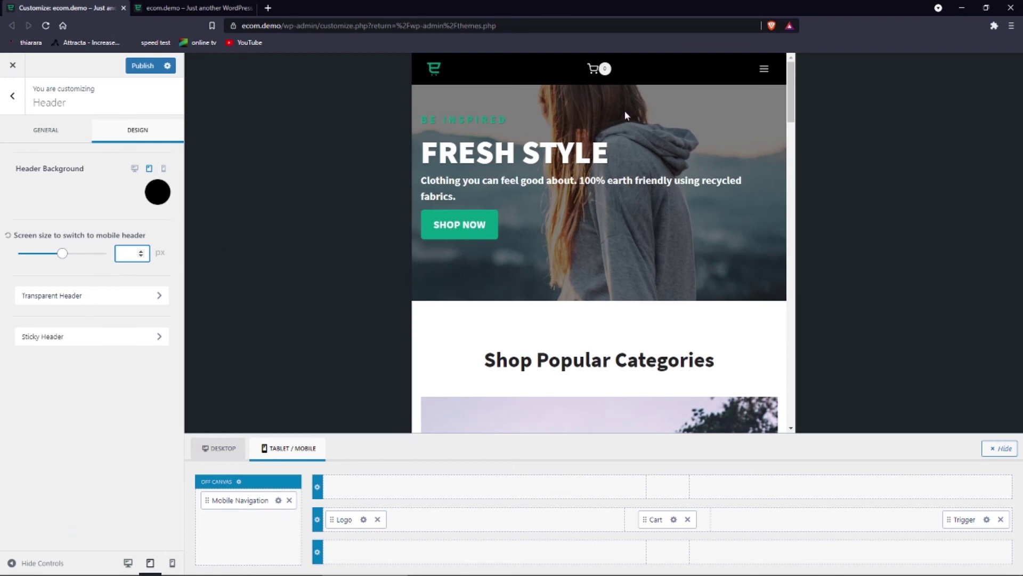
Step: Try a dark red header background for the mobile view
left_click(166, 169)
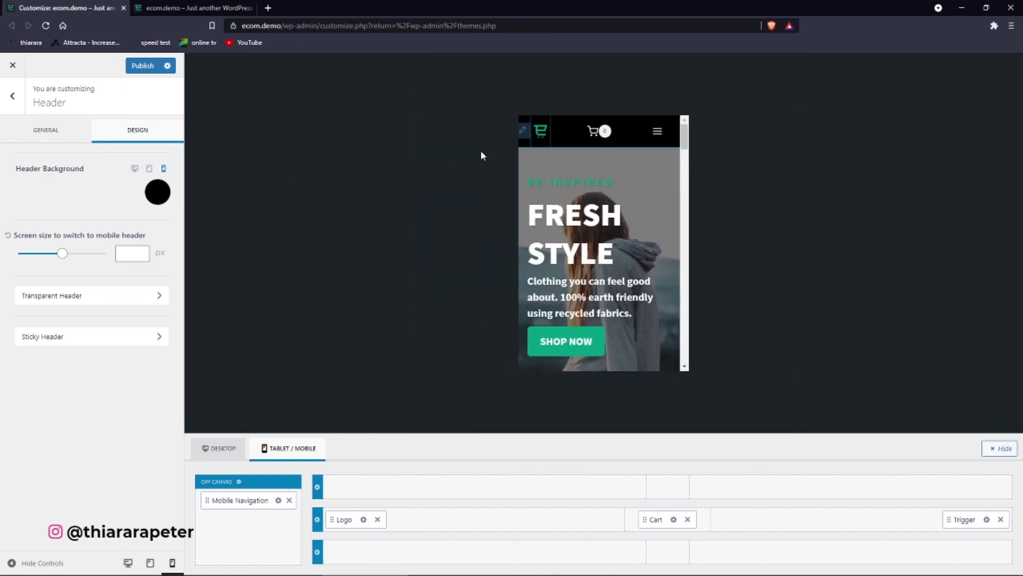
left_click(154, 190)
left_click(155, 267)
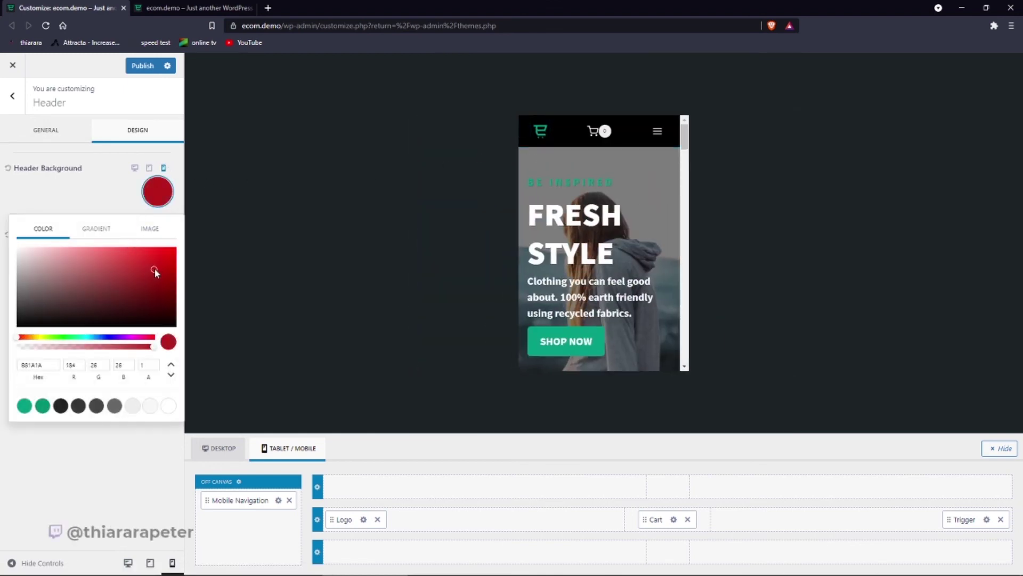
Step: Try a bright green header background for the tablet view and compare it with the desktop header
left_click(148, 169)
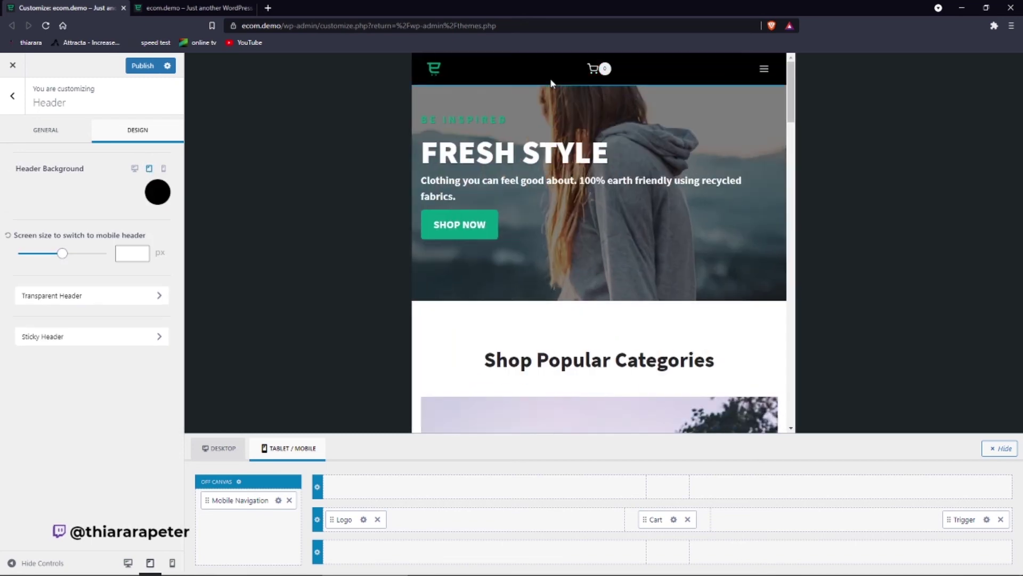
left_click(155, 193)
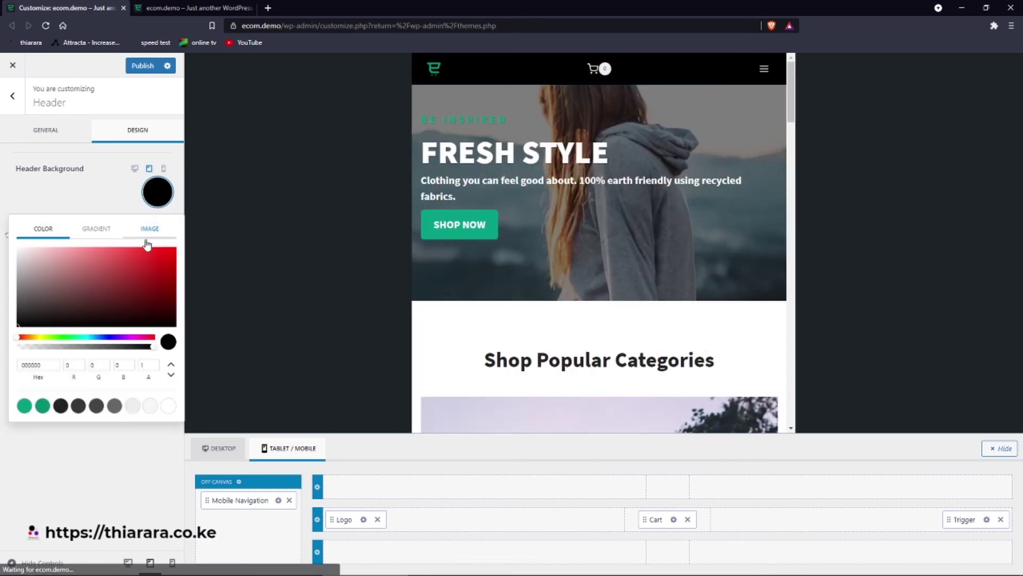
left_click(58, 337)
left_click(166, 254)
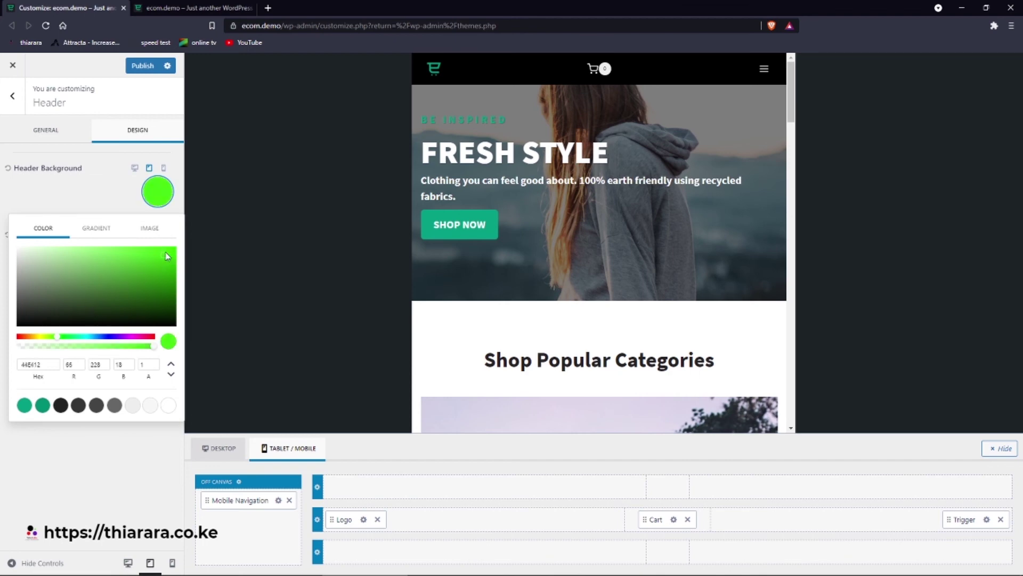
left_click(135, 168)
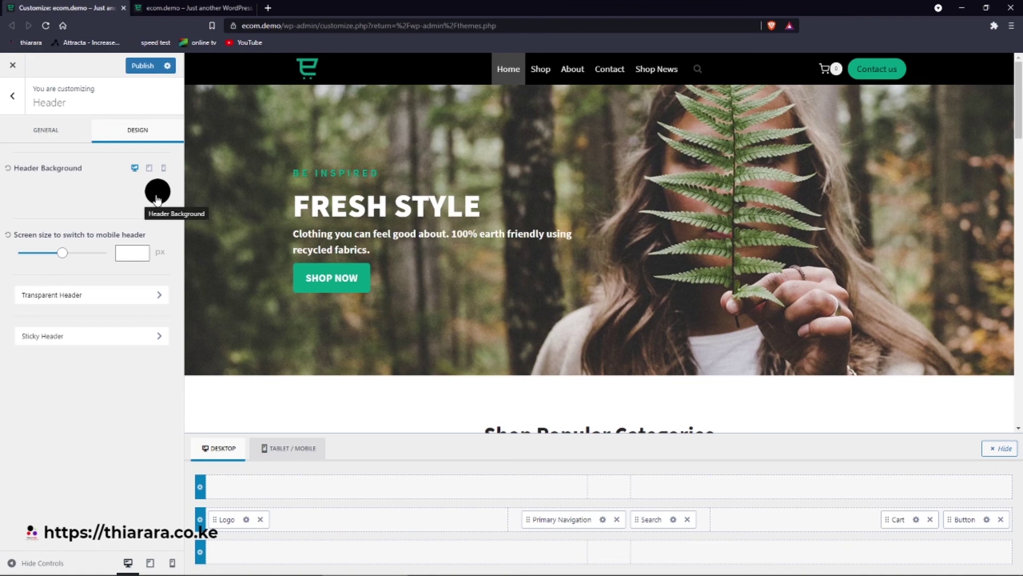
Step: Set the header background to black (000000) for both the tablet and mobile views
left_click(149, 167)
left_click(154, 192)
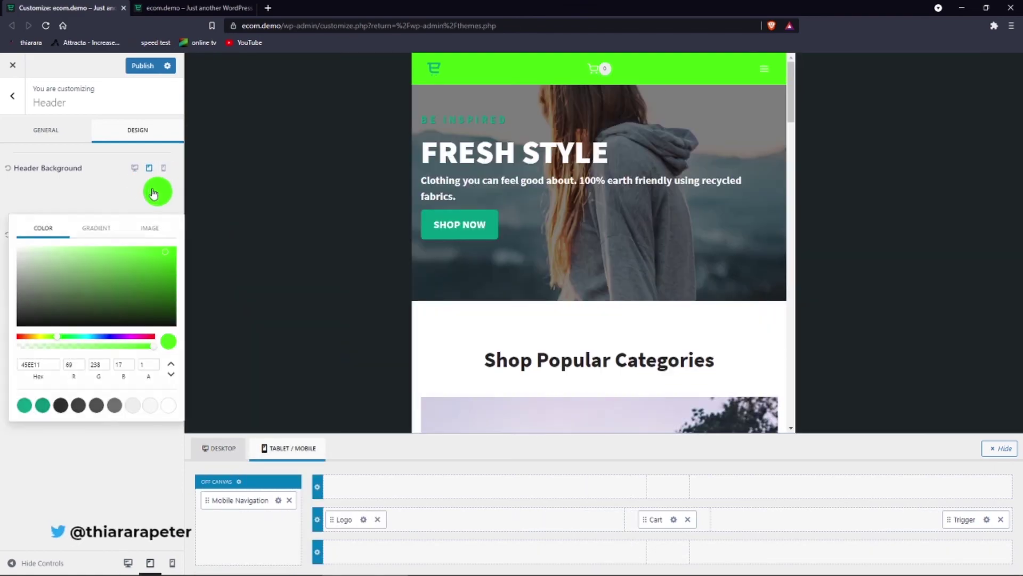
left_click(60, 404)
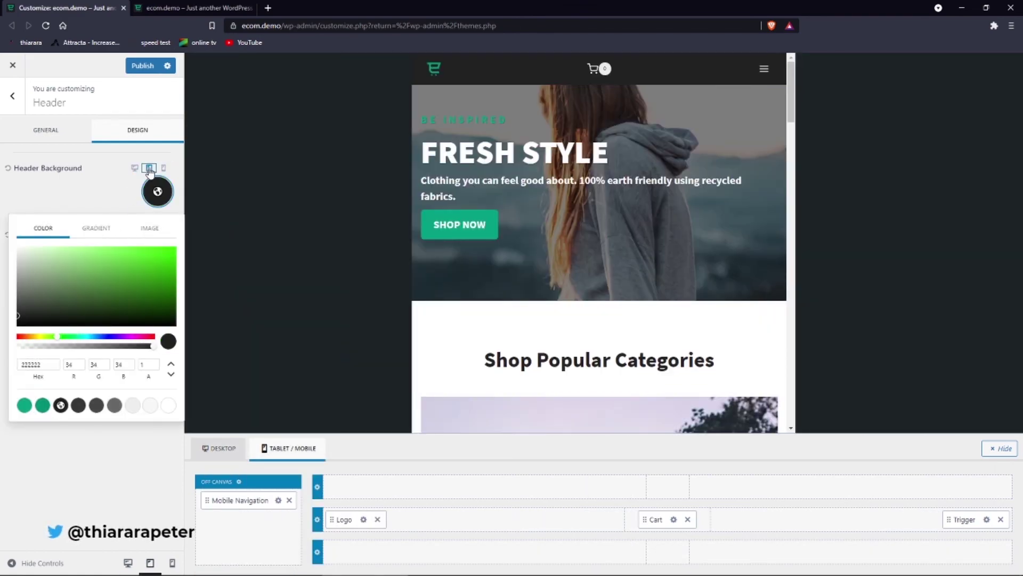
left_click_drag(81, 294, 151, 244)
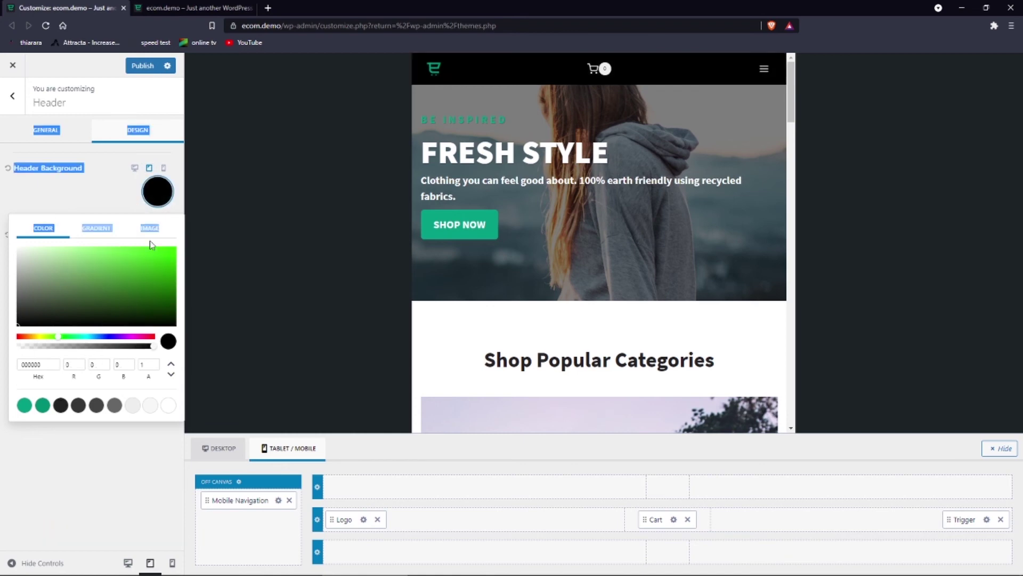
left_click(163, 168)
left_click_drag(26, 312, 16, 330)
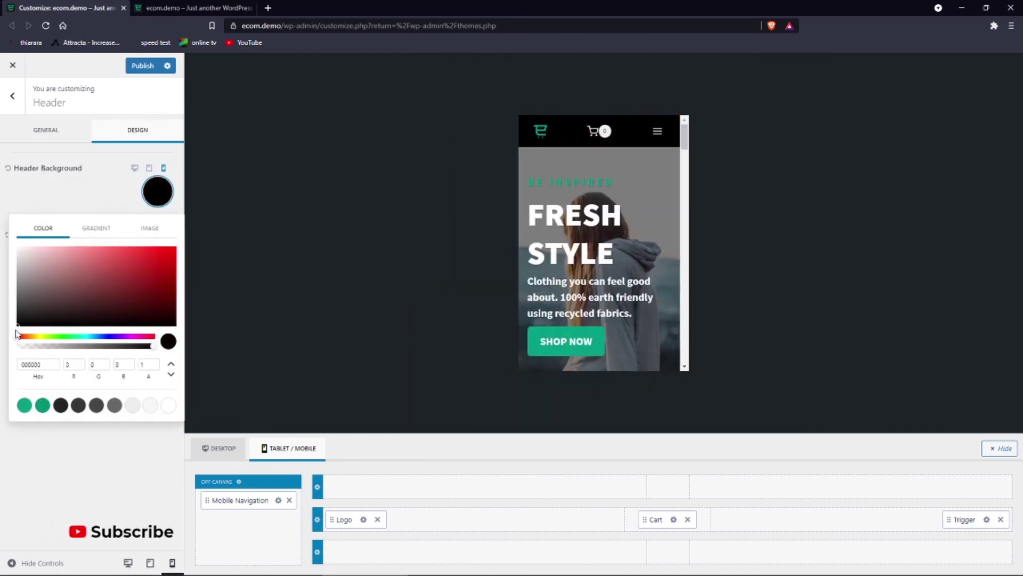
left_click(68, 491)
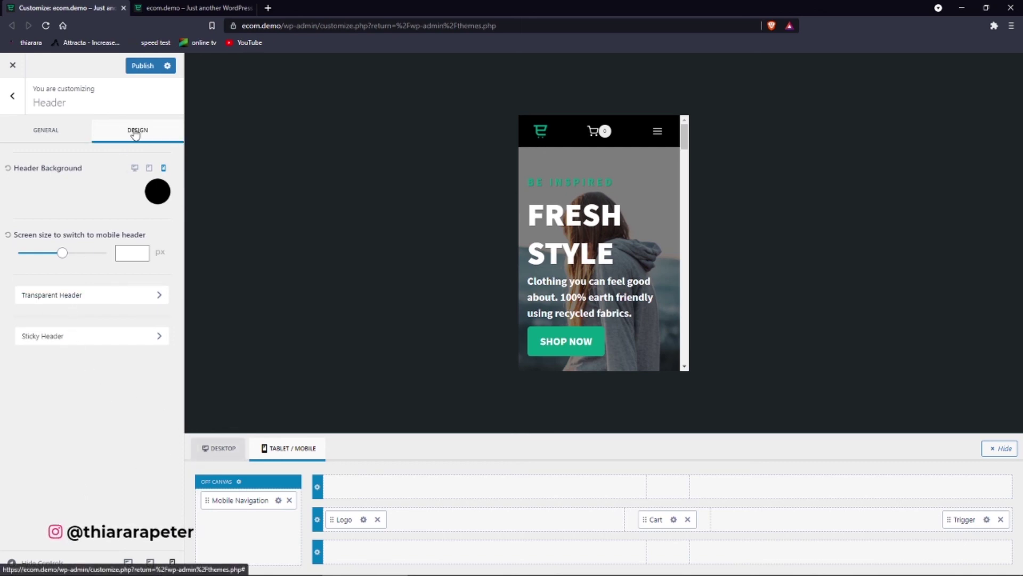
Step: Examine the header while moving through the mobile preview, and return to the desktop preview
scroll(597, 240, "down", 2)
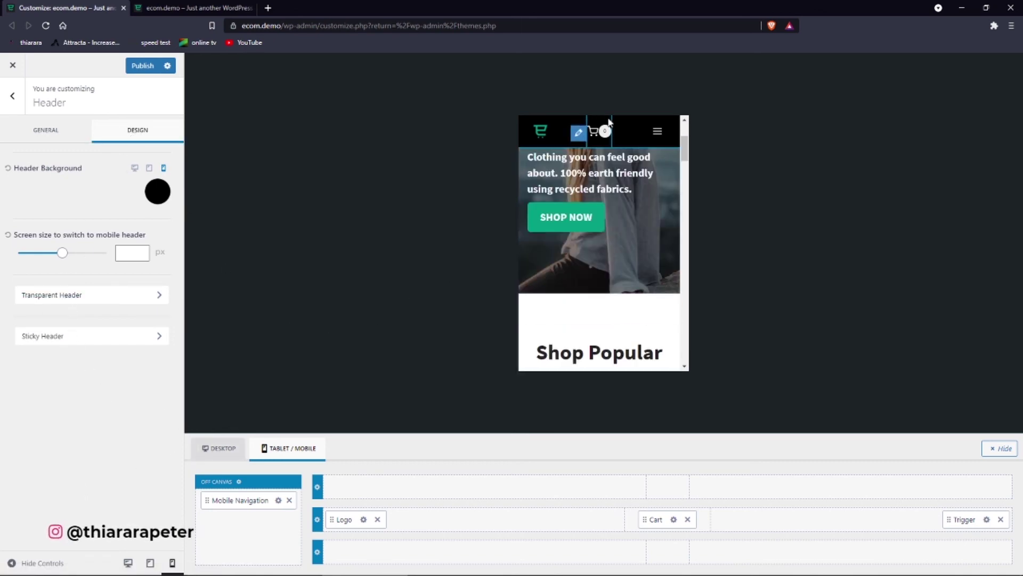
scroll(597, 240, "up", 2)
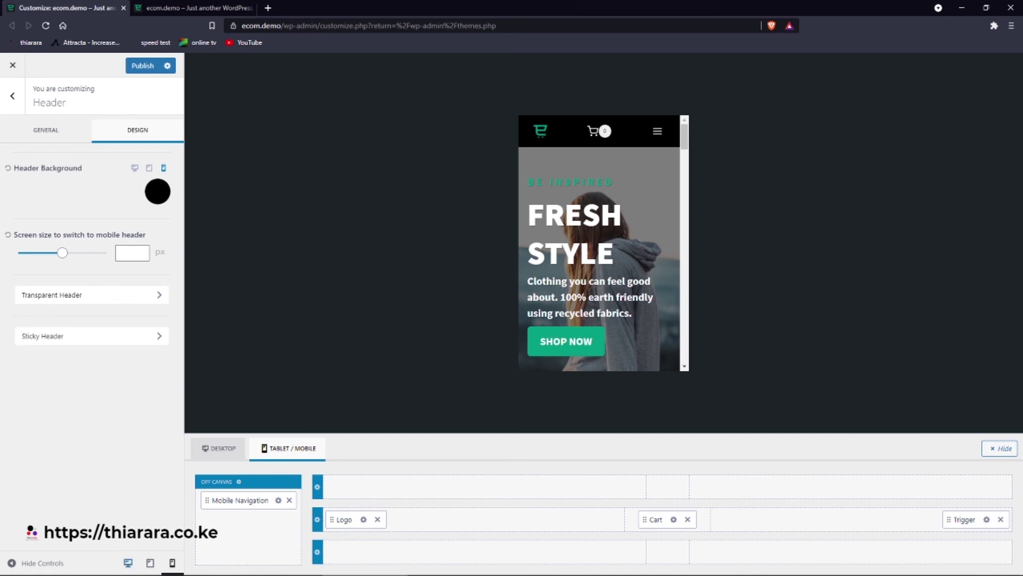
left_click(211, 448)
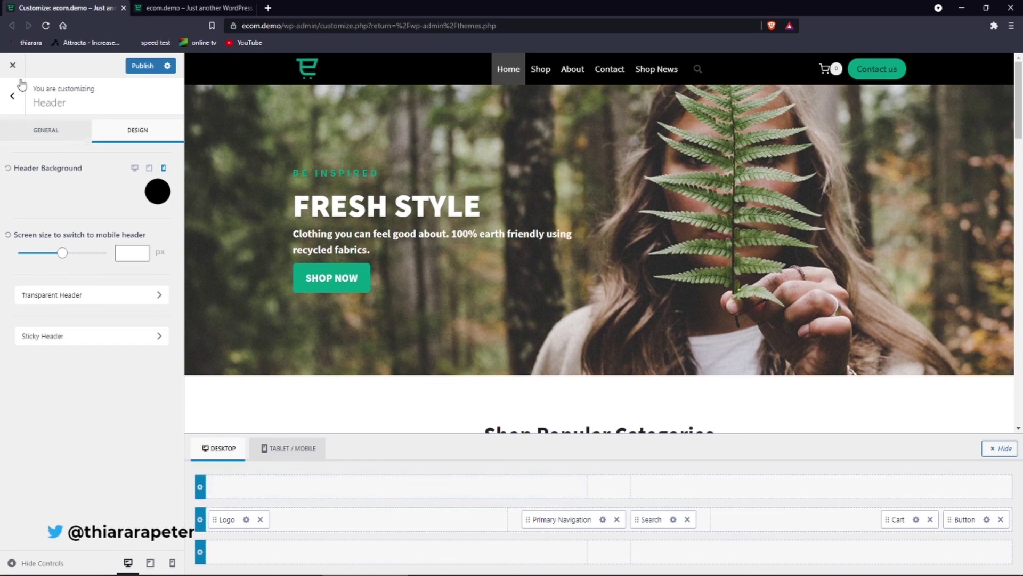
Step: In the footer's design settings, set the desktop footer background to black (000000)
left_click(12, 96)
left_click(12, 96)
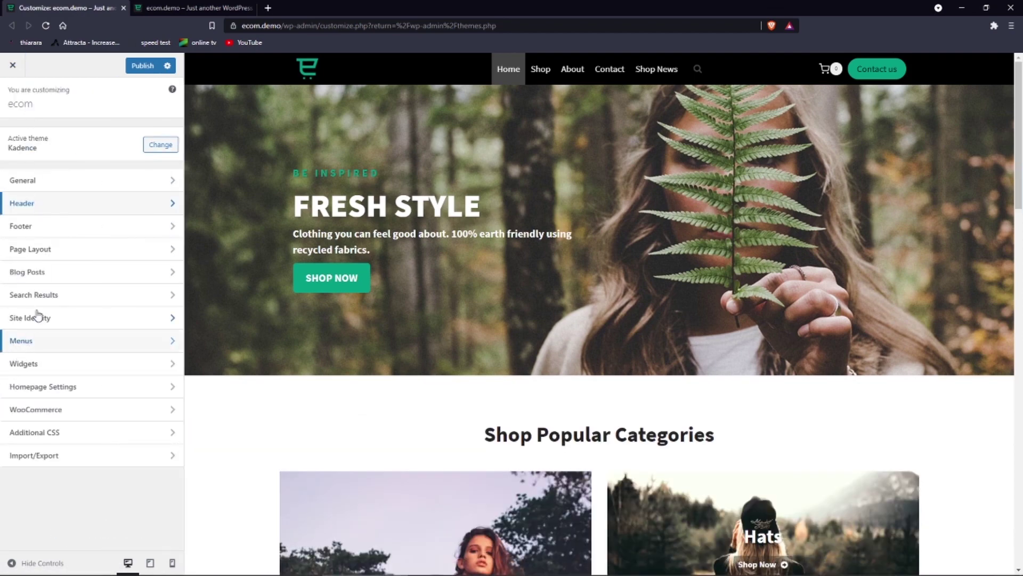
left_click(20, 225)
left_click(137, 130)
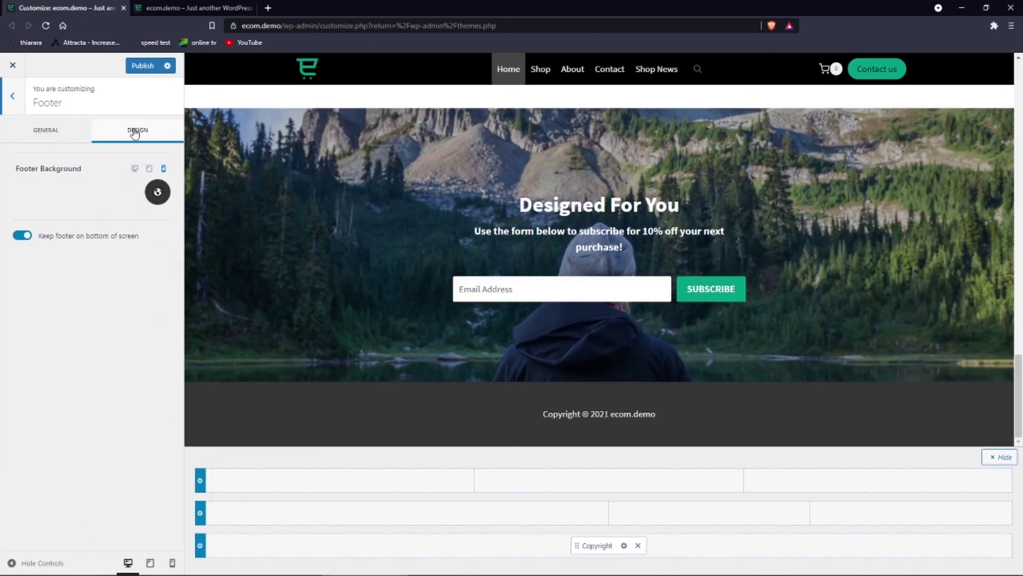
left_click(136, 171)
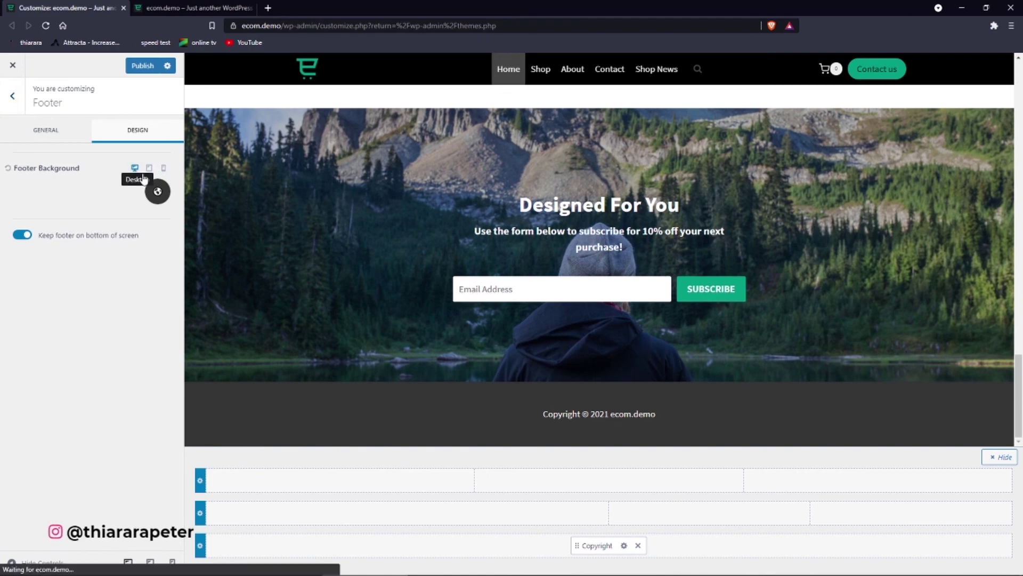
scroll(425, 426, "up", 5)
scroll(425, 426, "down", 5)
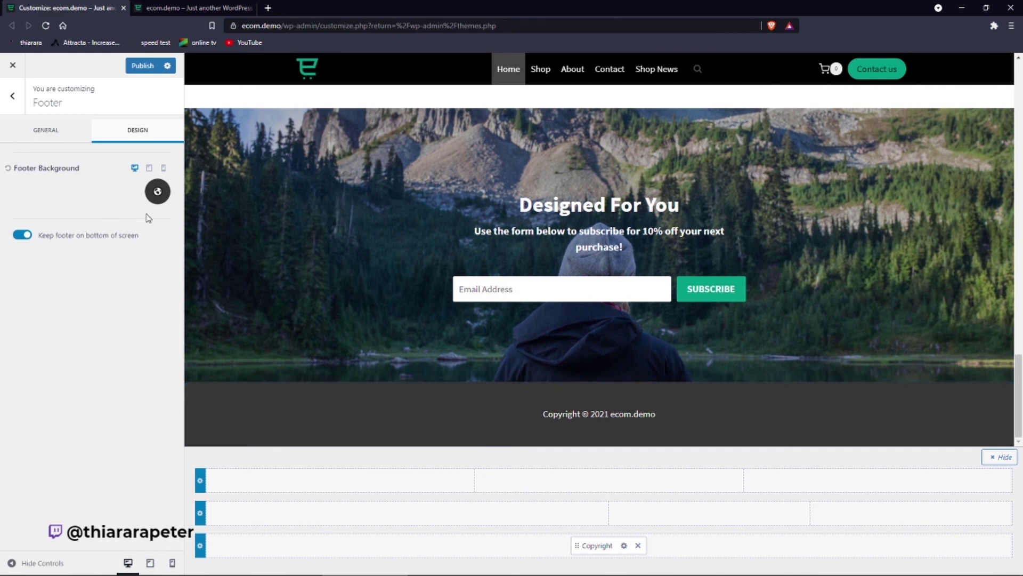
left_click(156, 193)
left_click_drag(46, 284, 6, 338)
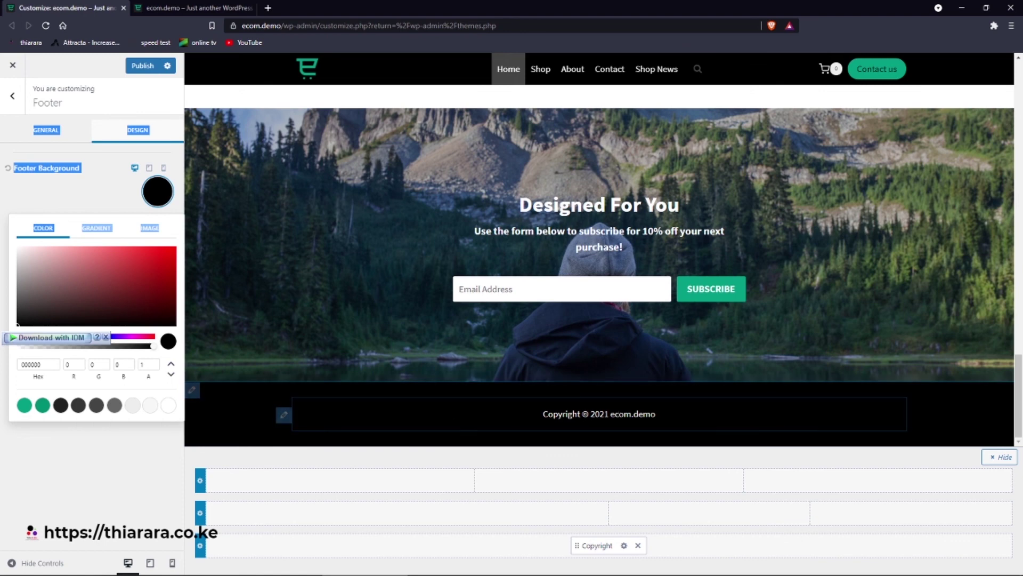
Step: Publish the changes and check the header and footer on the reloaded live site in the other browser tab
left_click(143, 66)
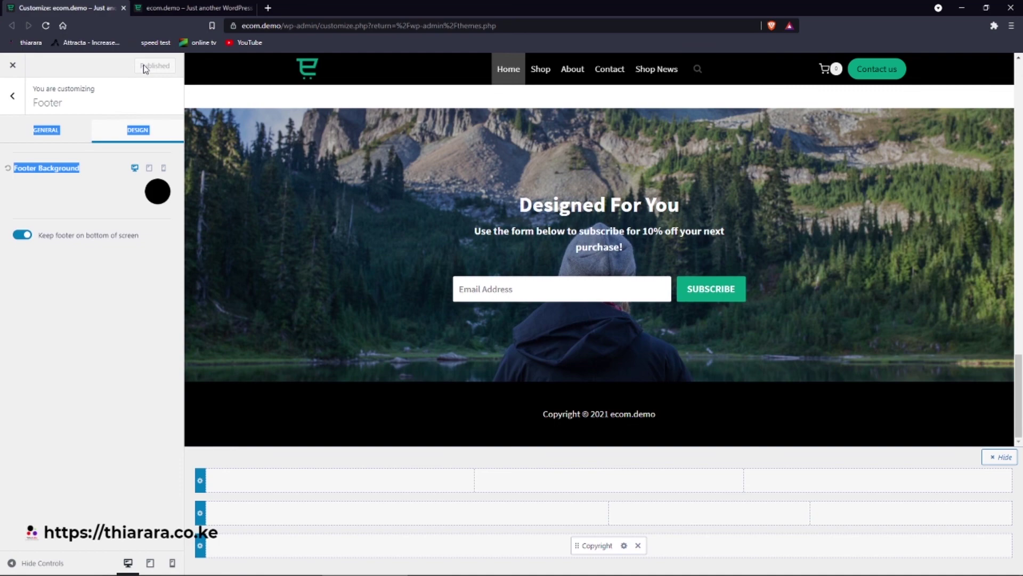
key("ctrl+Tab")
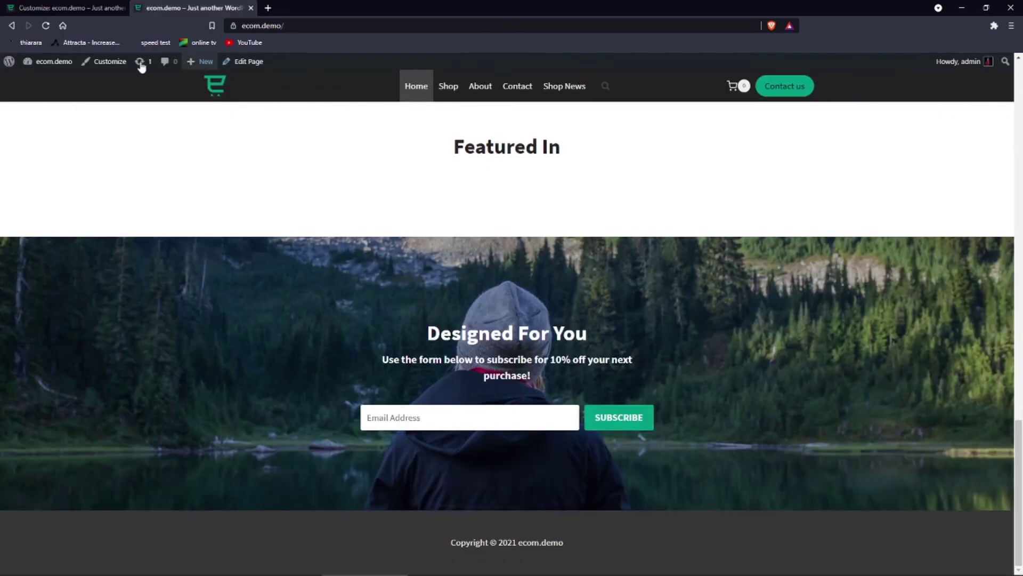
left_click(46, 30)
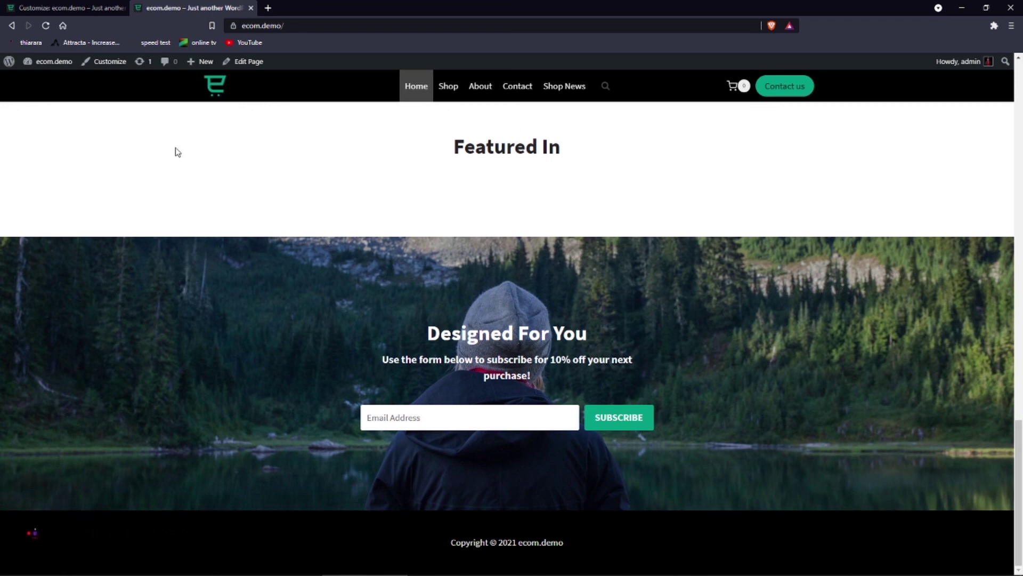
scroll(598, 442, "up", 15)
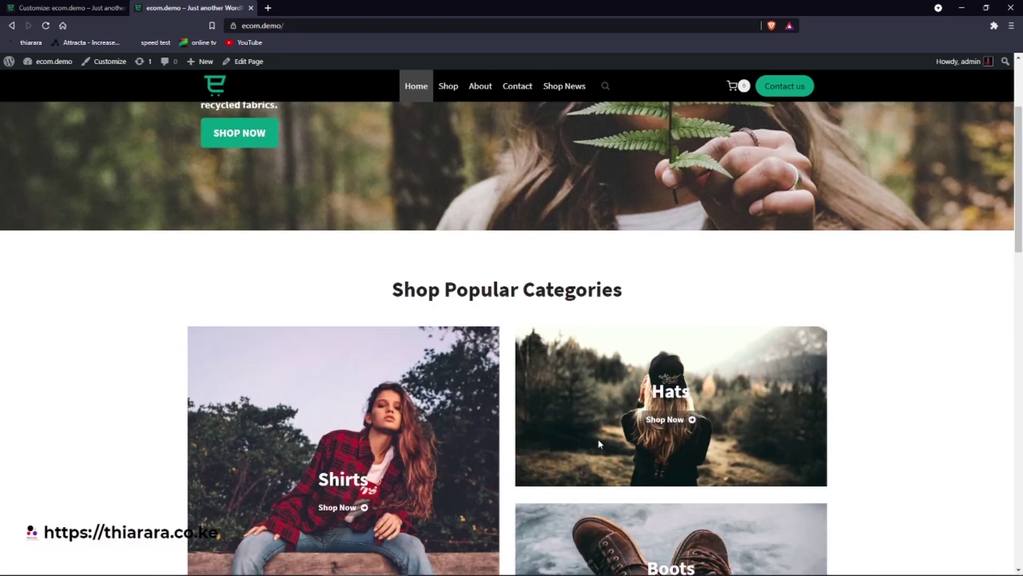